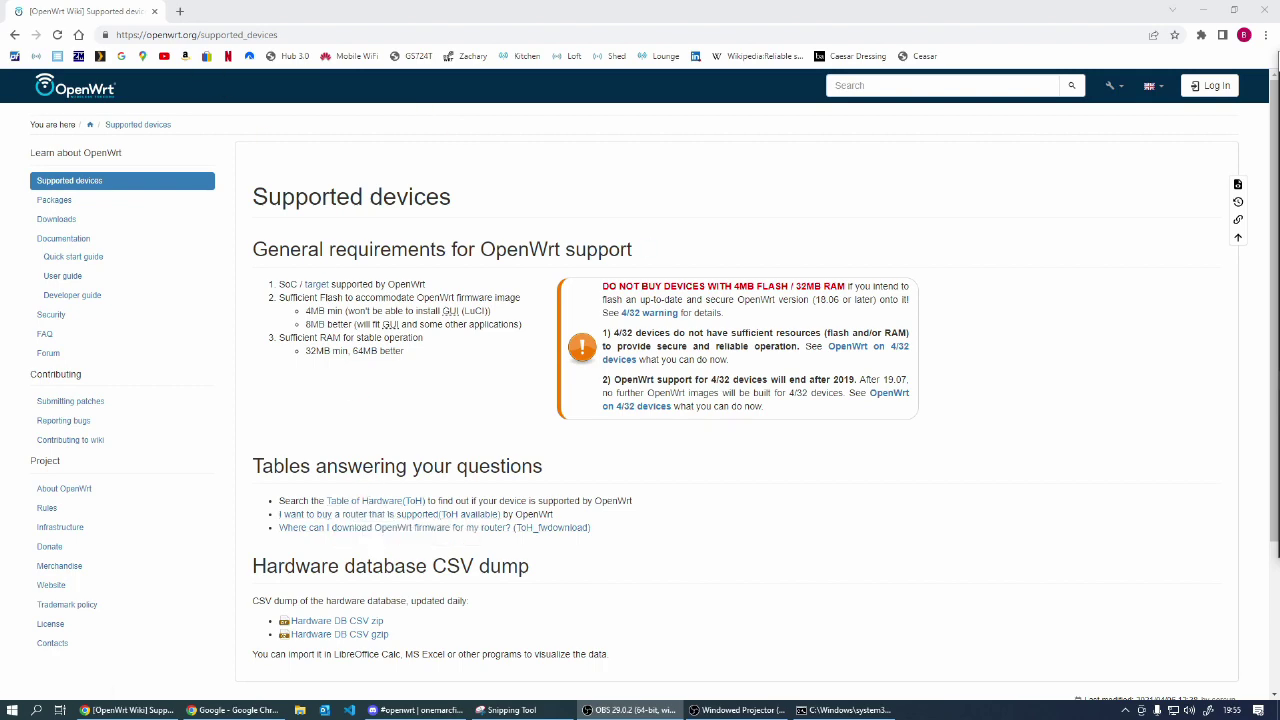
Step: Go back to the Google results for openwrt and follow the Supported devices sitelink
left_click(14, 34)
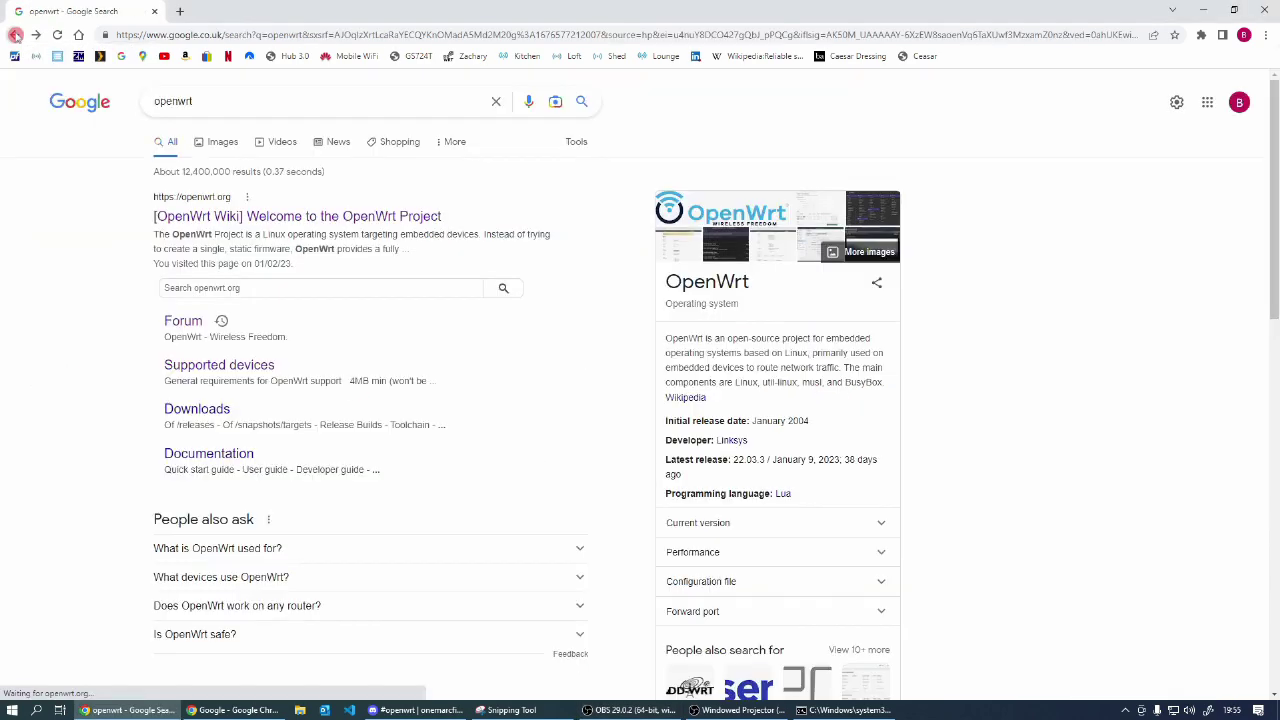
left_click(237, 102)
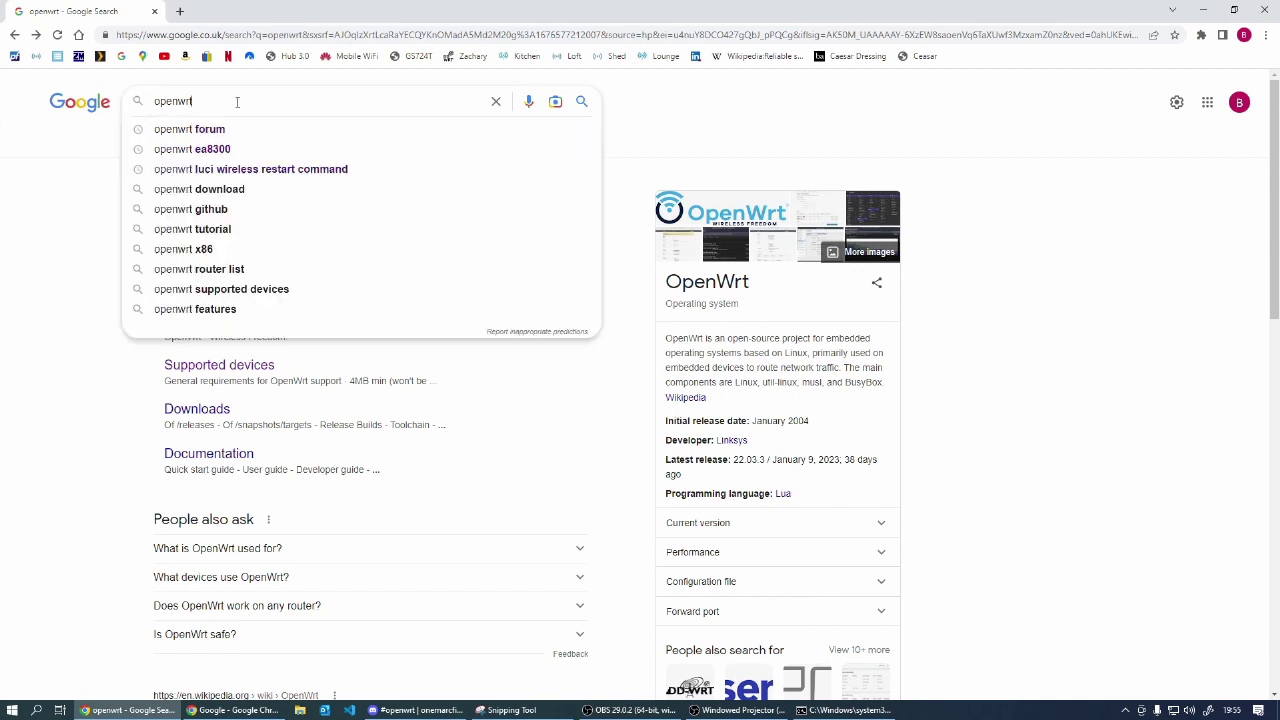
left_click(48, 316)
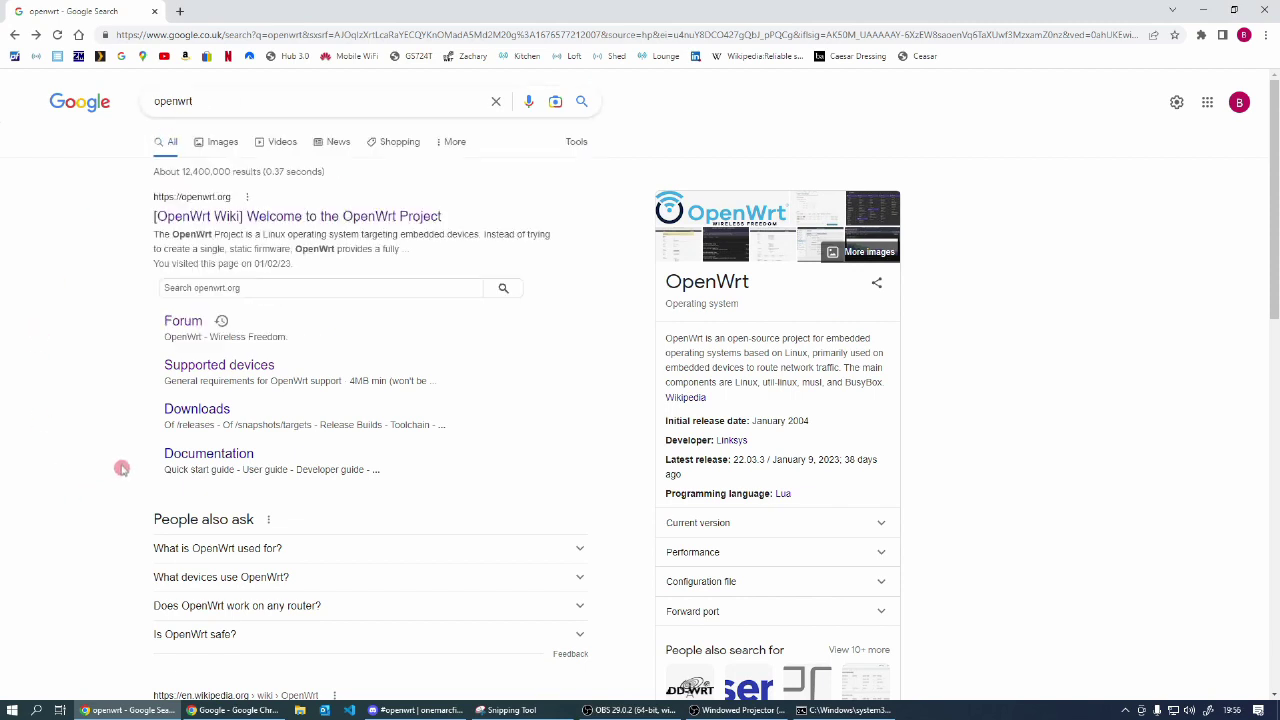
left_click(204, 371)
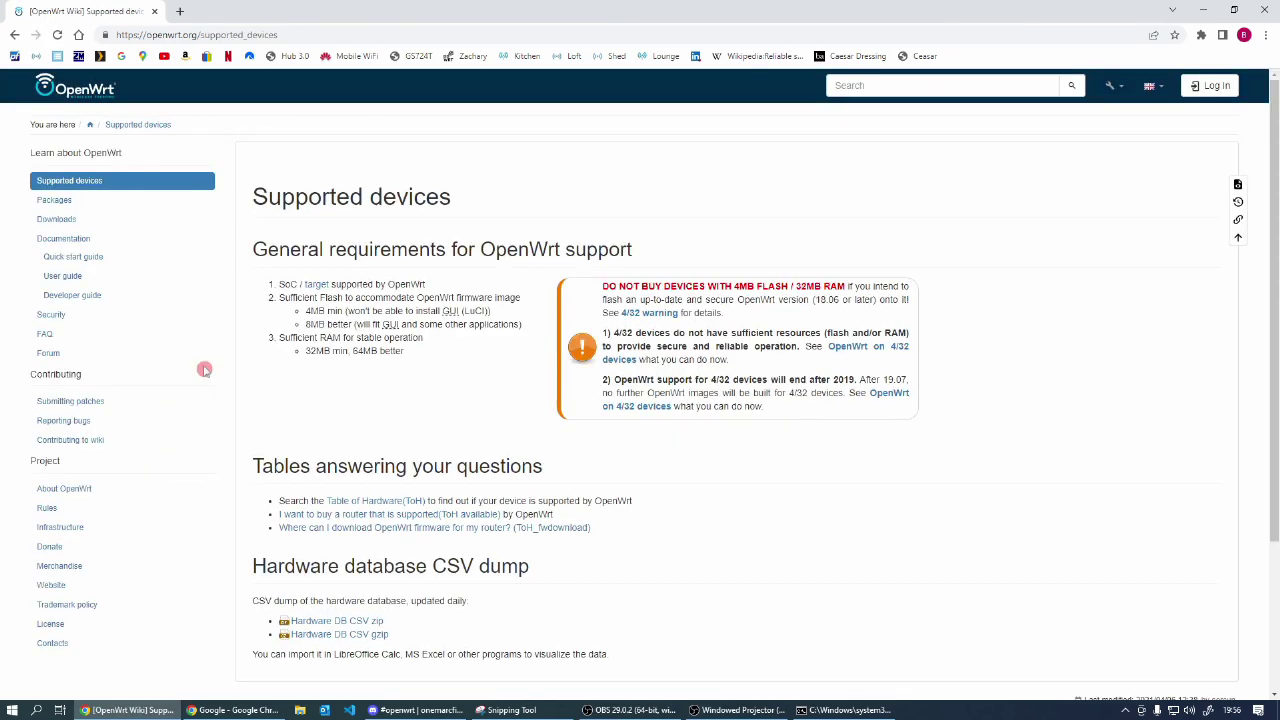
Step: Open the Table of Hardware (ToH) and filter the Brand column to linksys
left_click(376, 504)
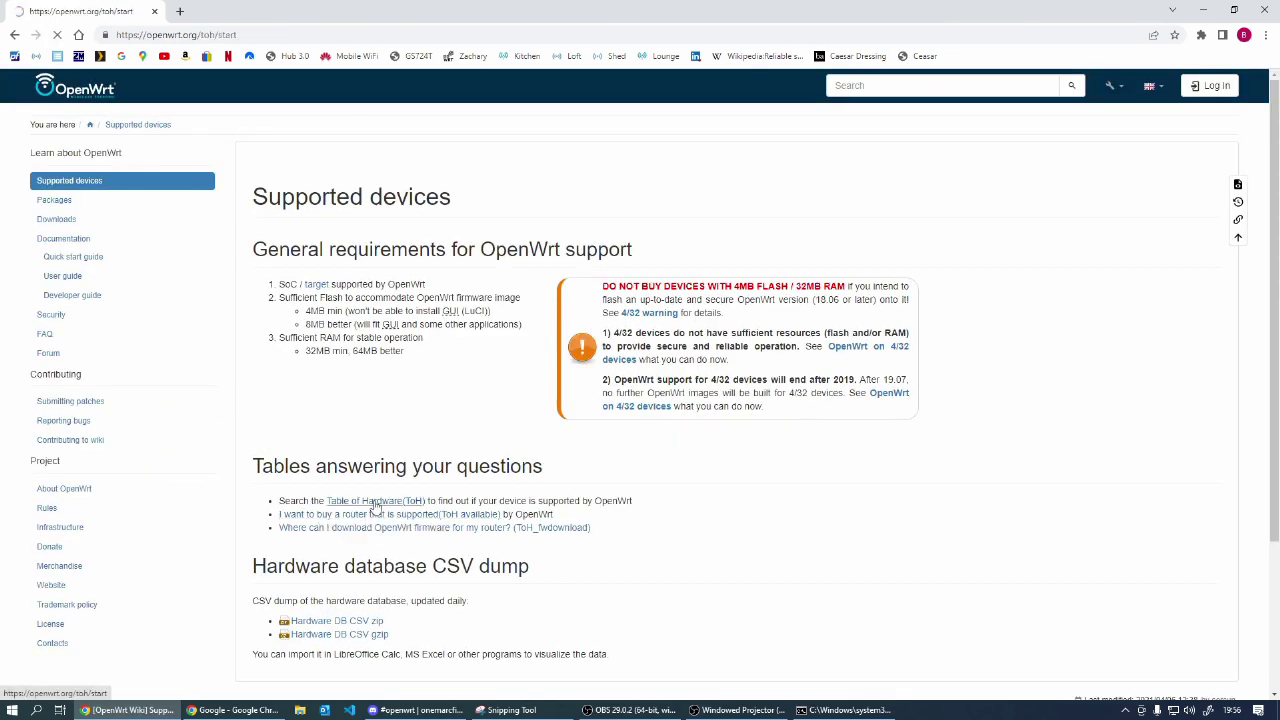
scroll(378, 501, "down", 1)
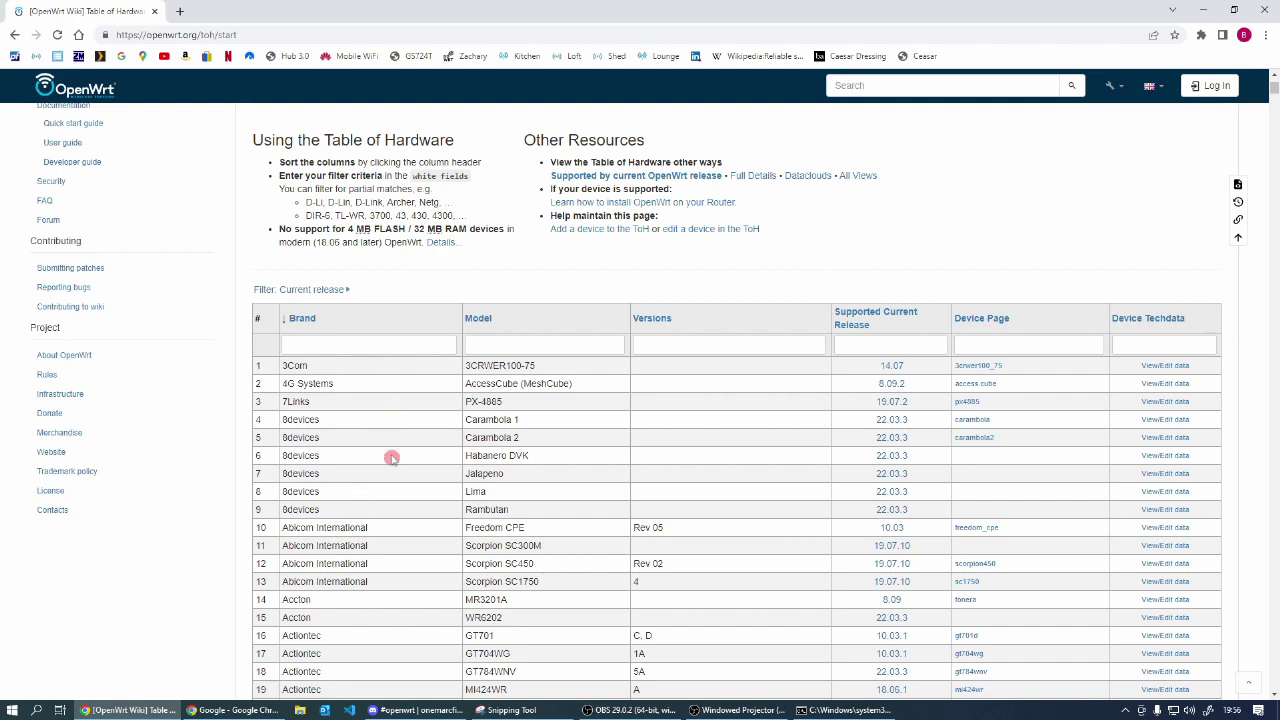
left_click(360, 345)
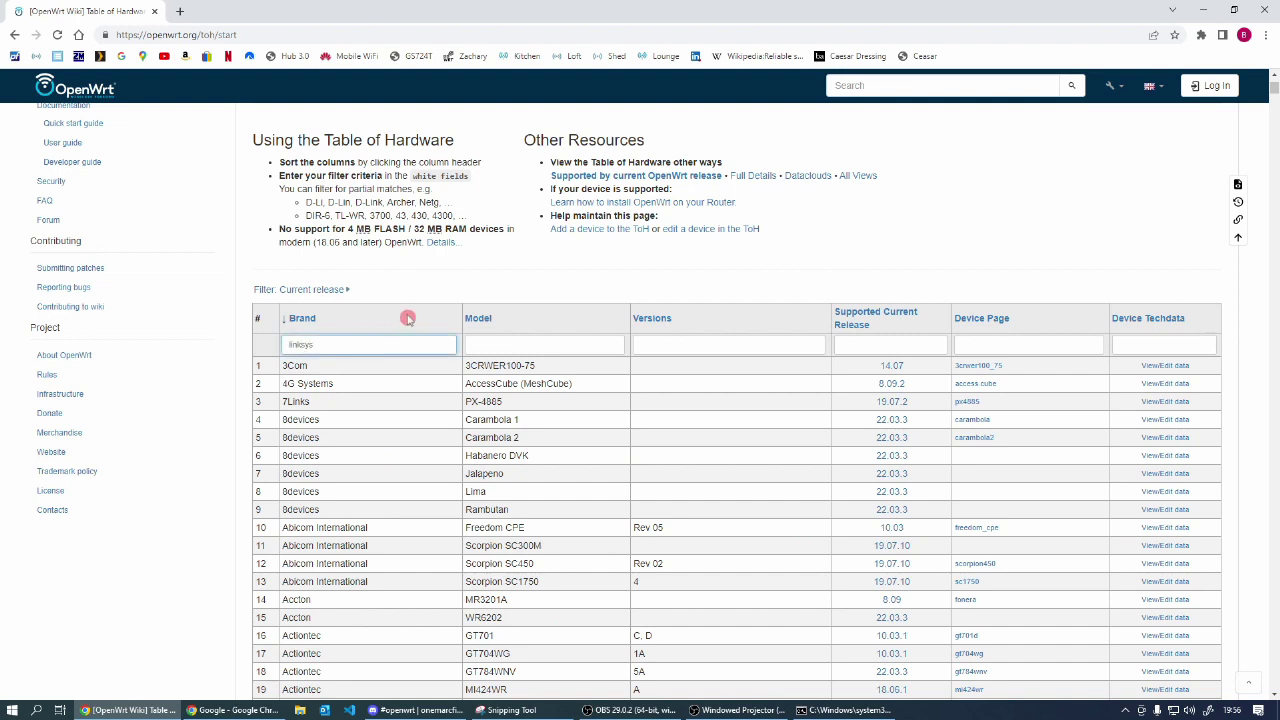
key("Return")
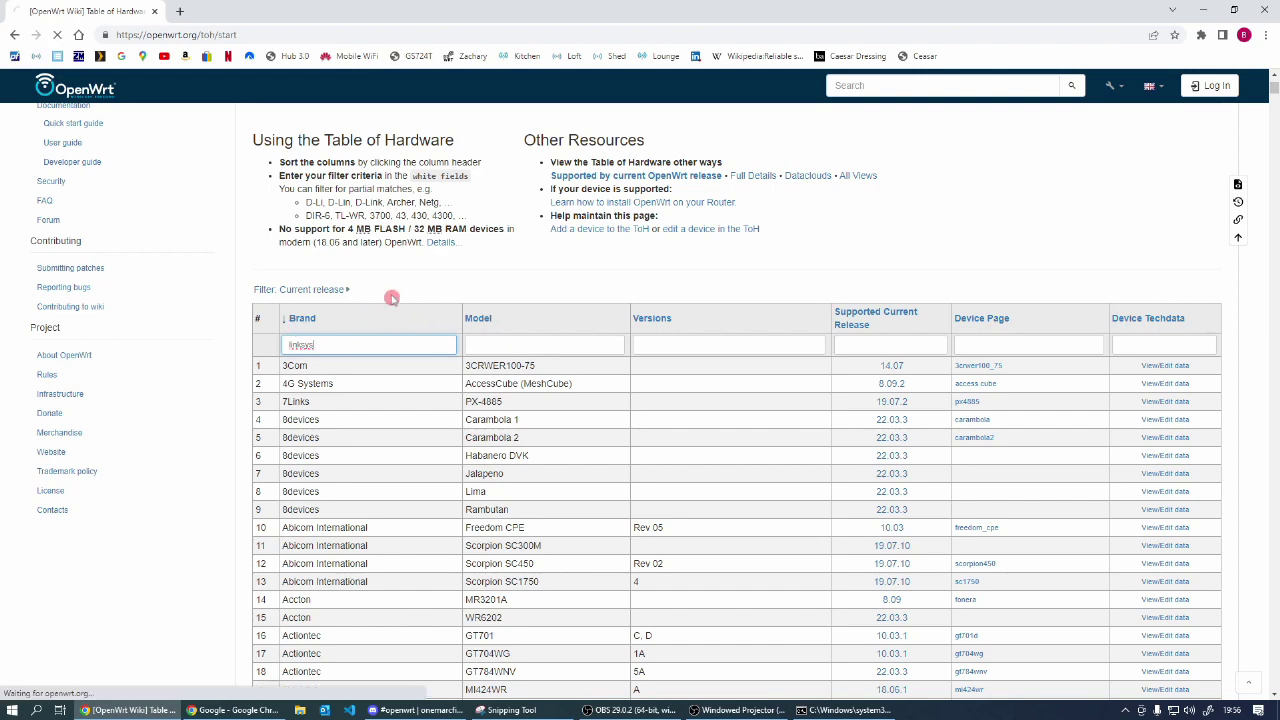
Step: Filter the Model column to ea8300, leaving only the EA8300 v1 (22.03.2) row
scroll(427, 532, "down", 1)
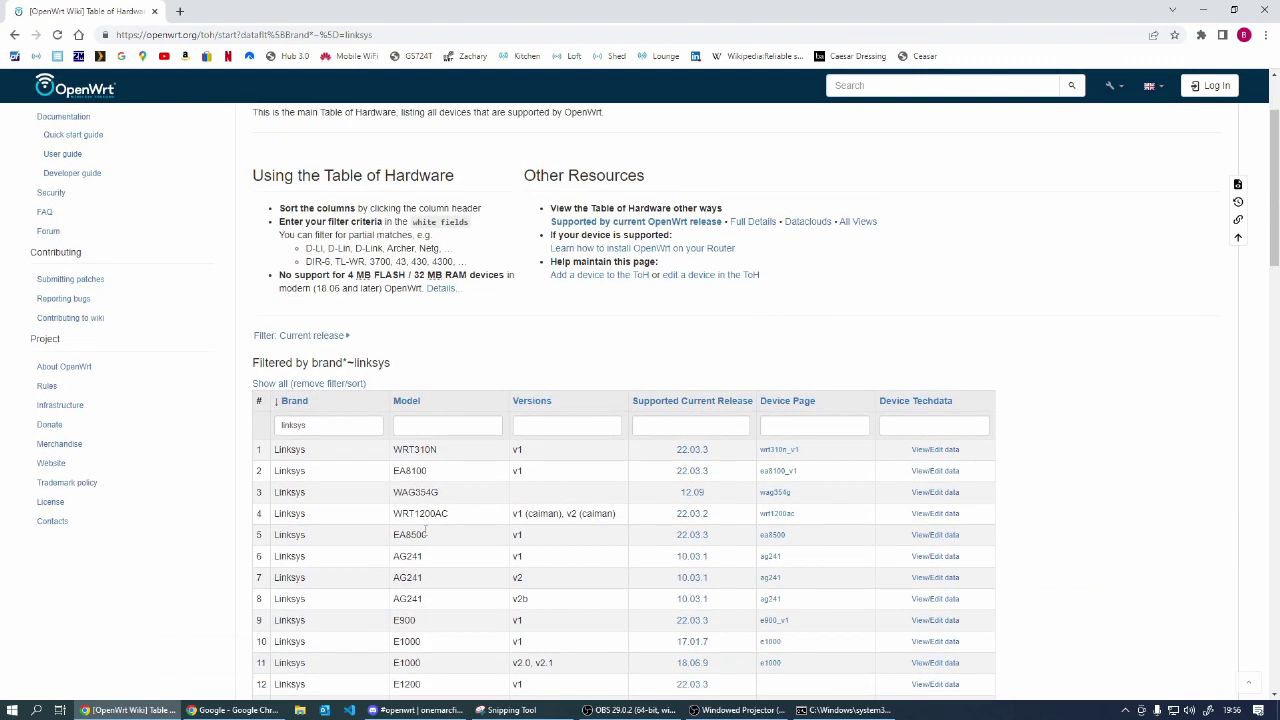
scroll(427, 532, "down", 1)
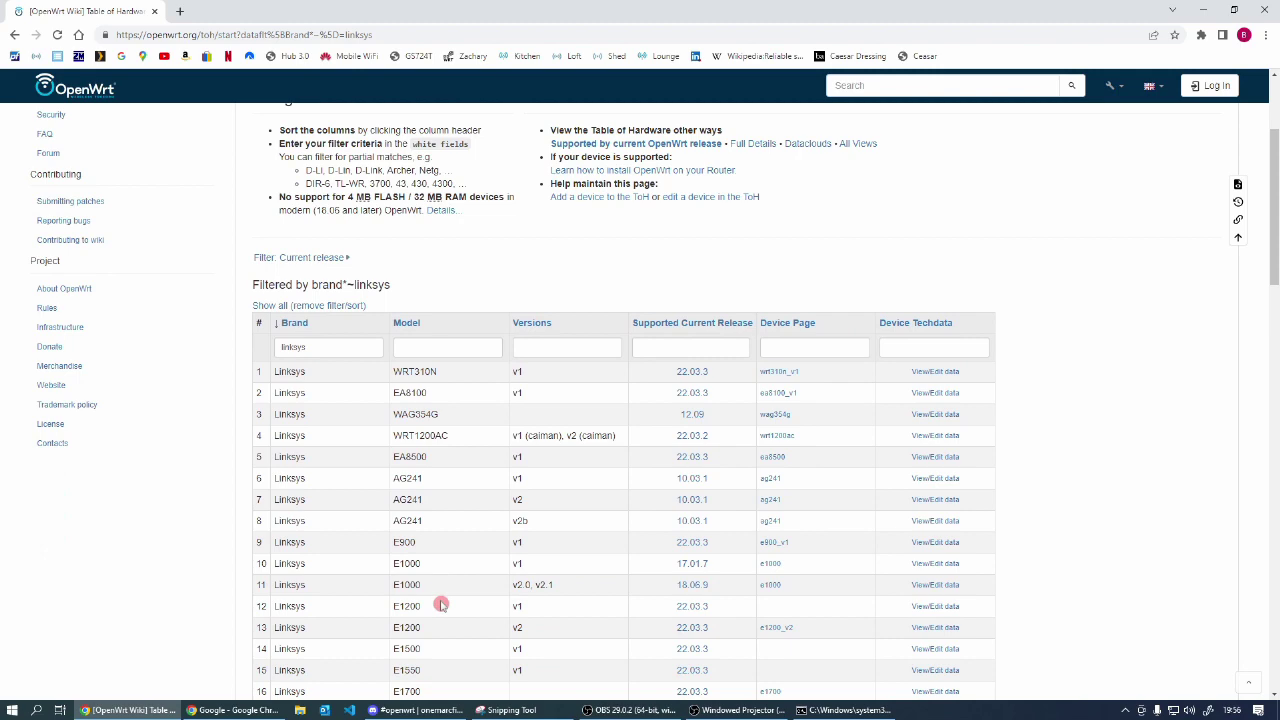
scroll(415, 505, "down", 3)
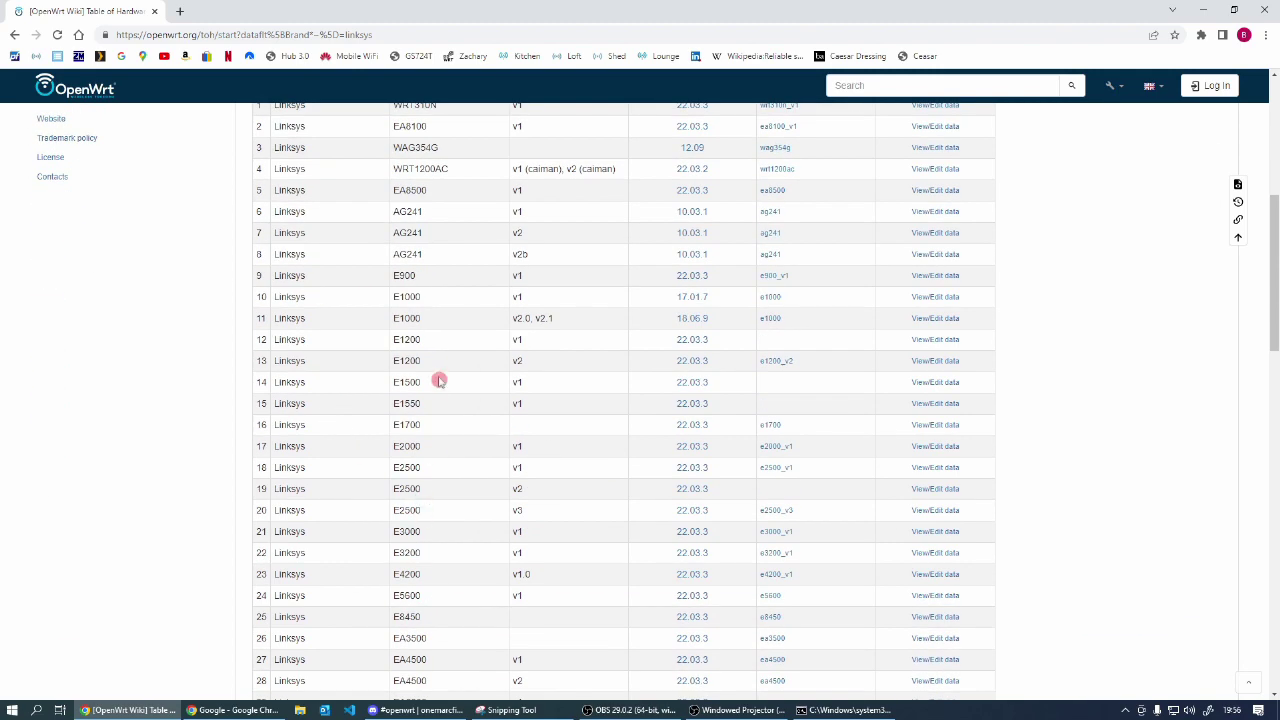
scroll(427, 508, "down", 2)
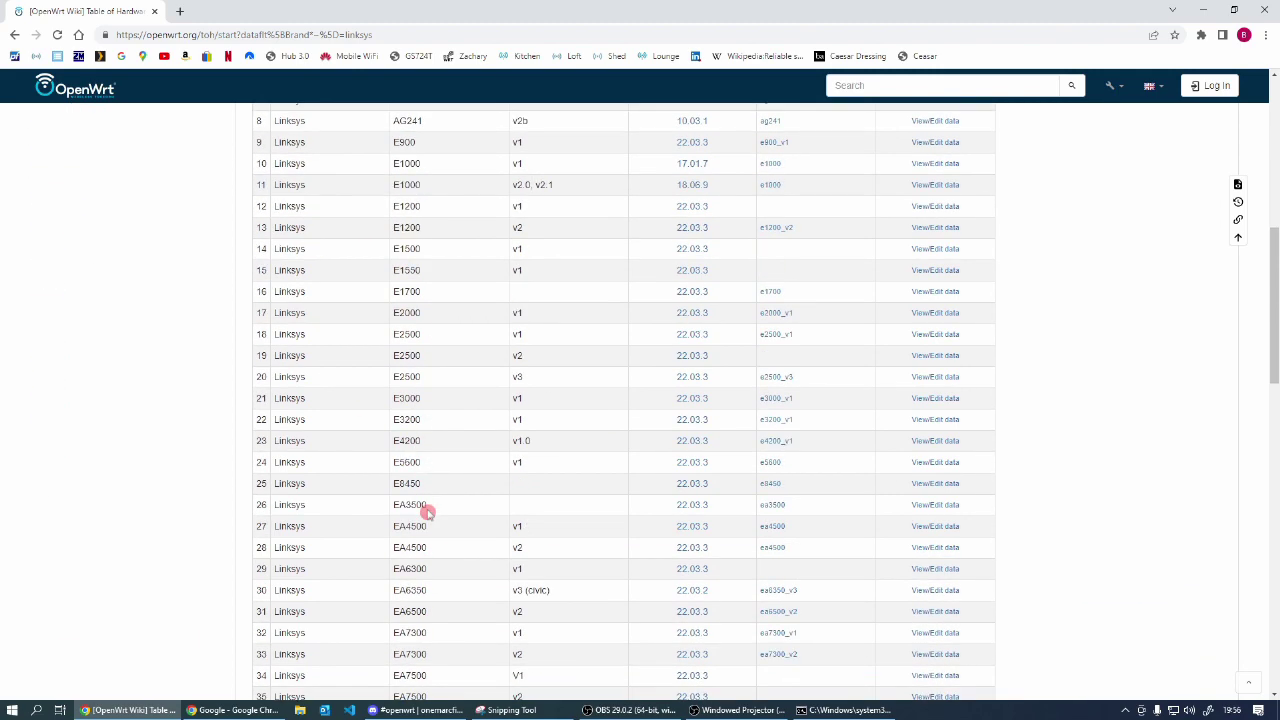
scroll(428, 510, "down", 2)
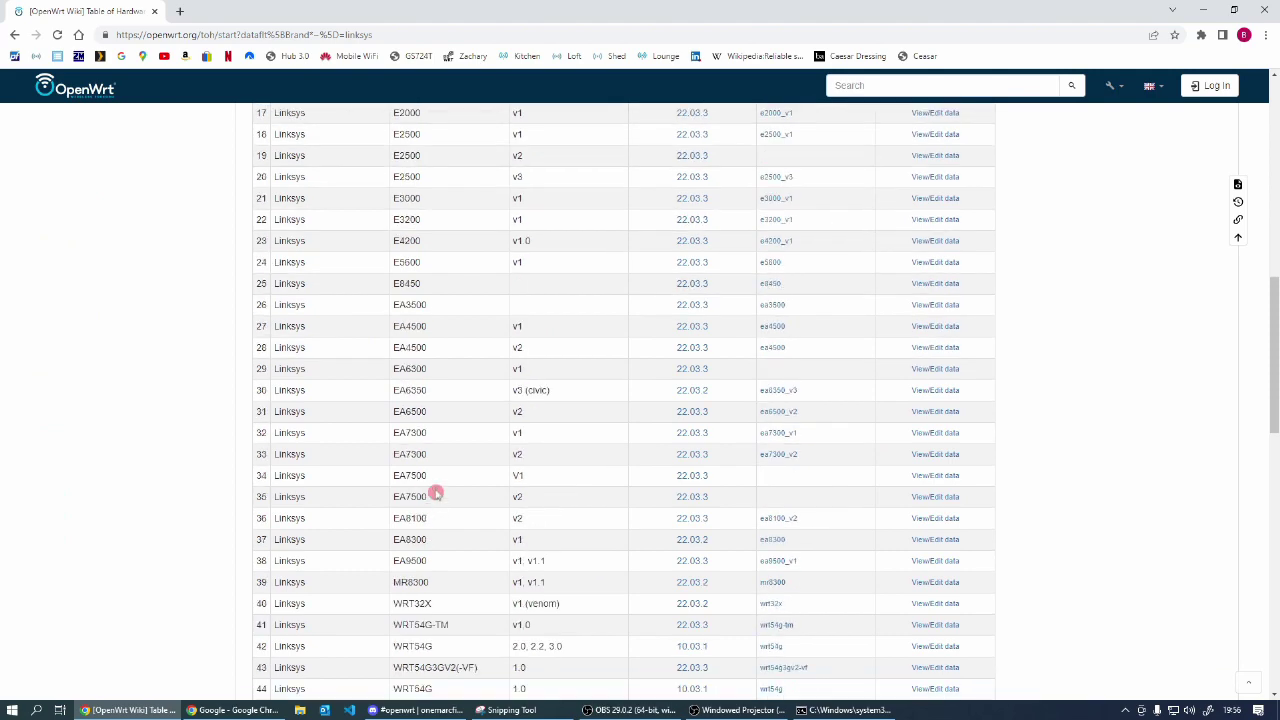
scroll(433, 538, "up", 12)
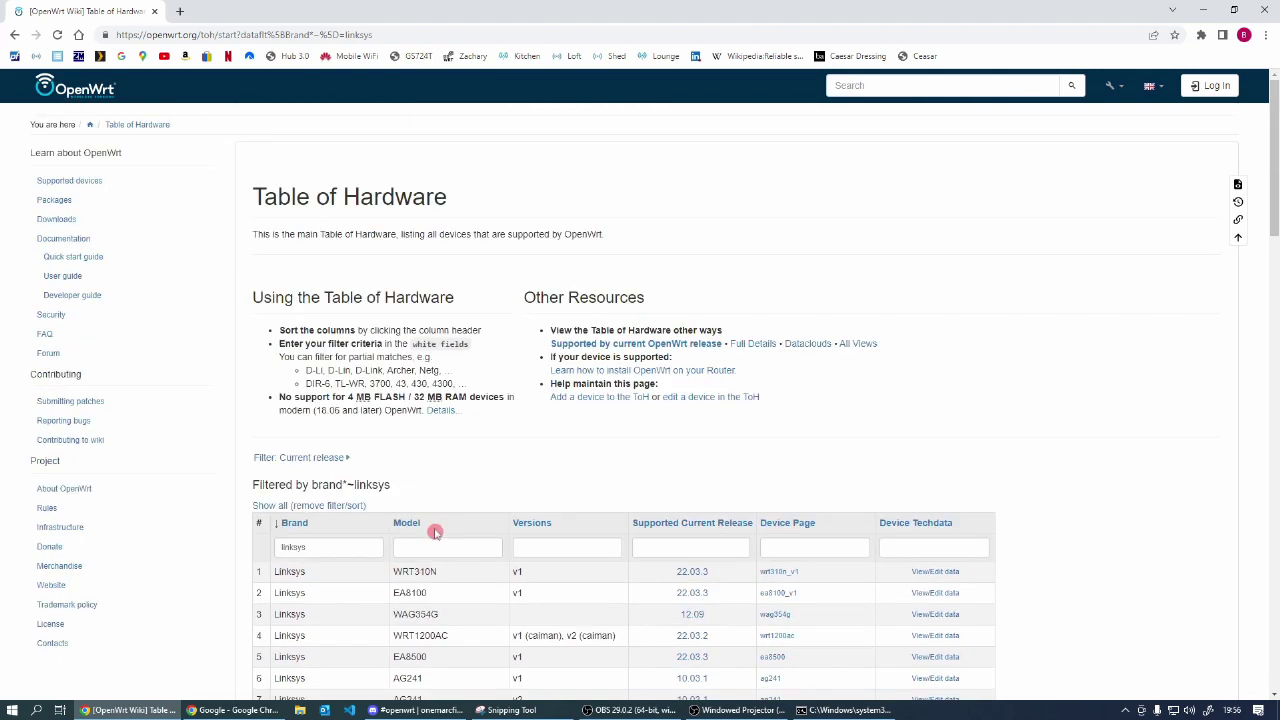
scroll(435, 532, "down", 4)
scroll(417, 369, "up", 3)
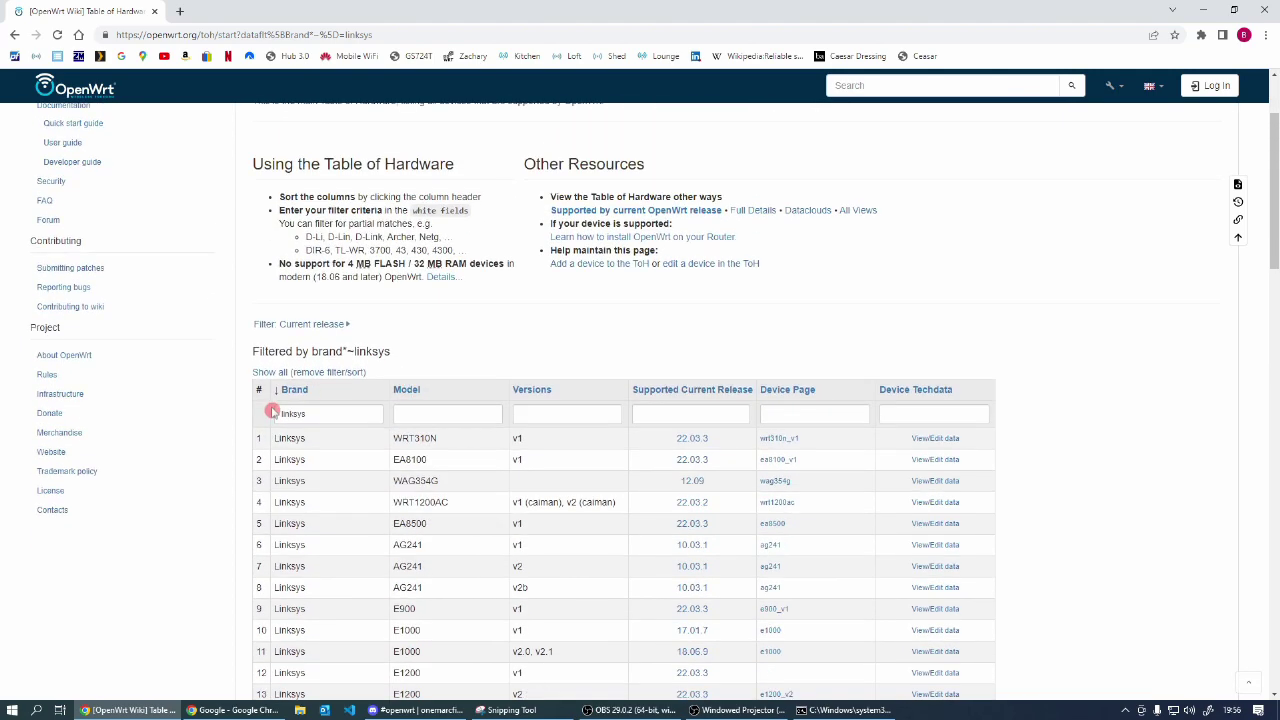
left_click(424, 416)
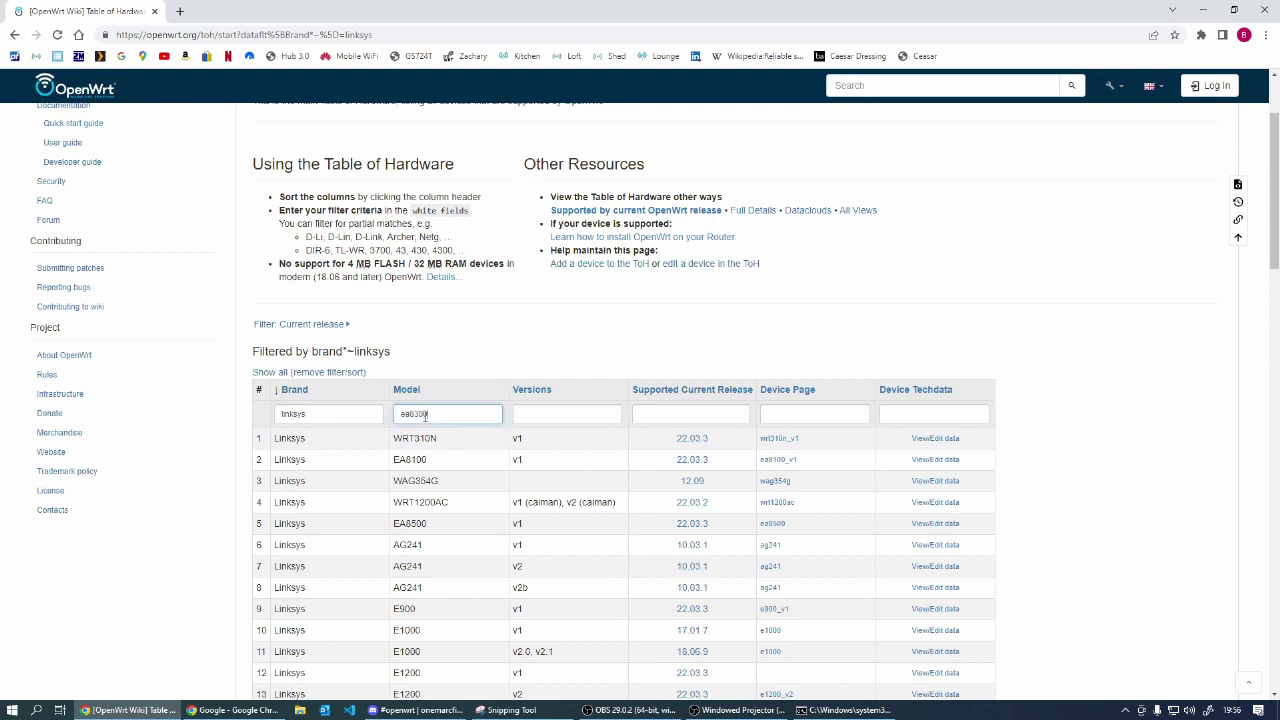
type("ea8300")
key("Return")
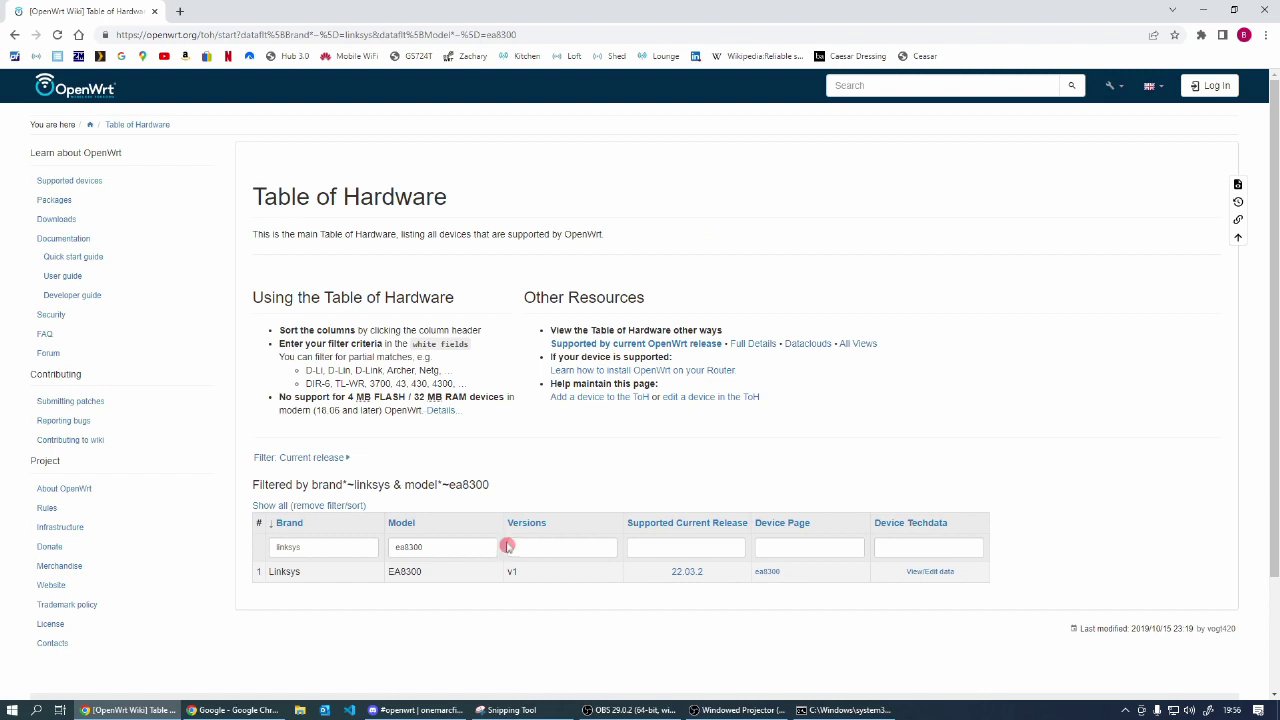
scroll(507, 546, "down", 2)
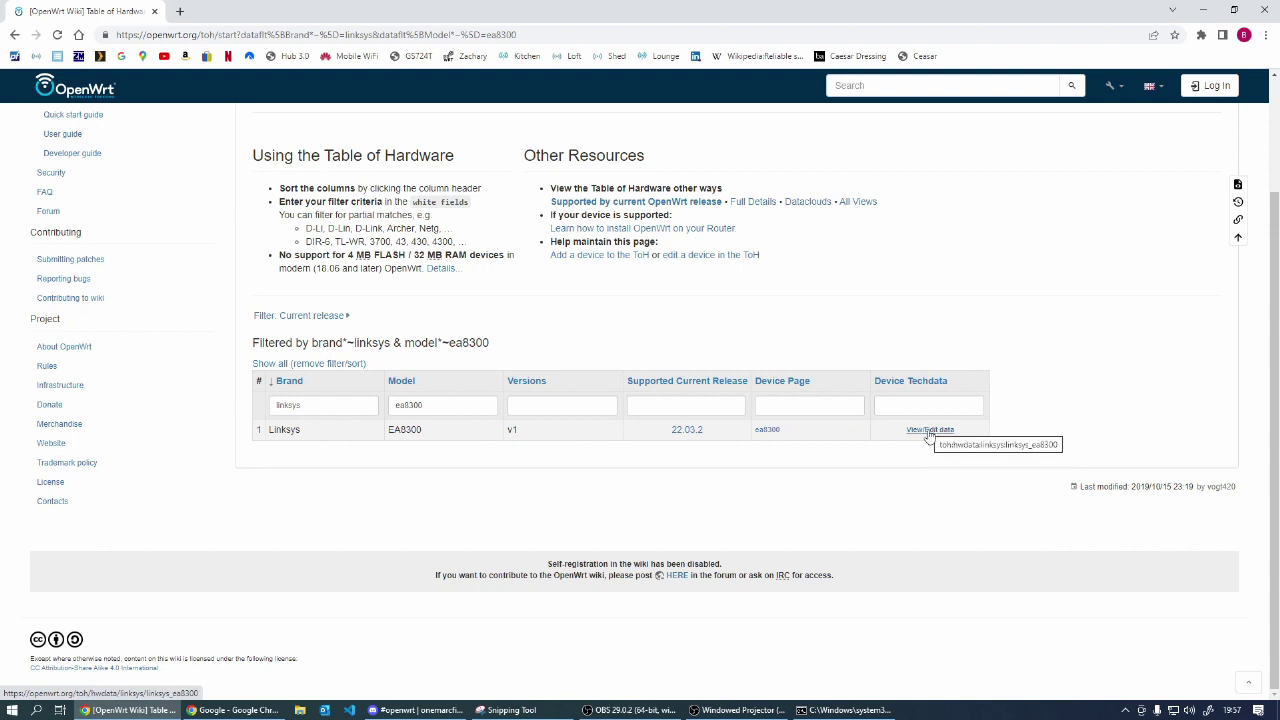
Step: Open the EA8300 techdata page and scroll to its 22.03.2 factory and sysupgrade install URLs
left_click(929, 430)
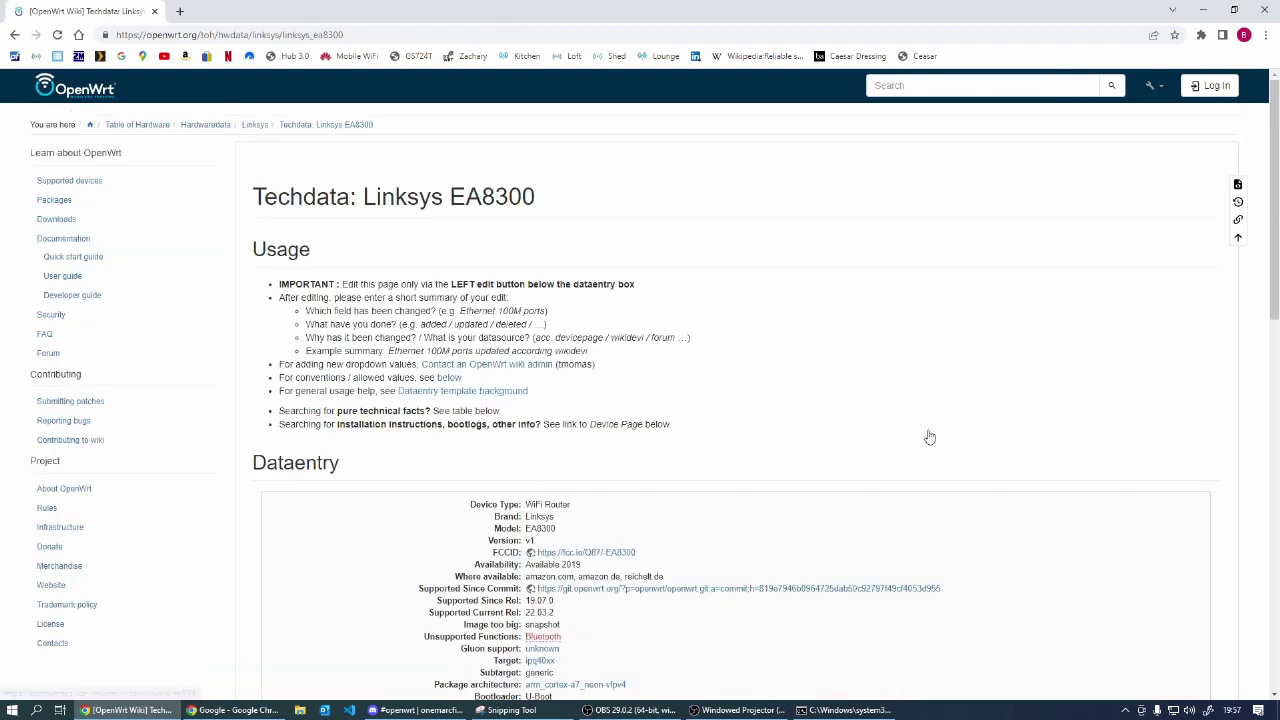
left_click(603, 294)
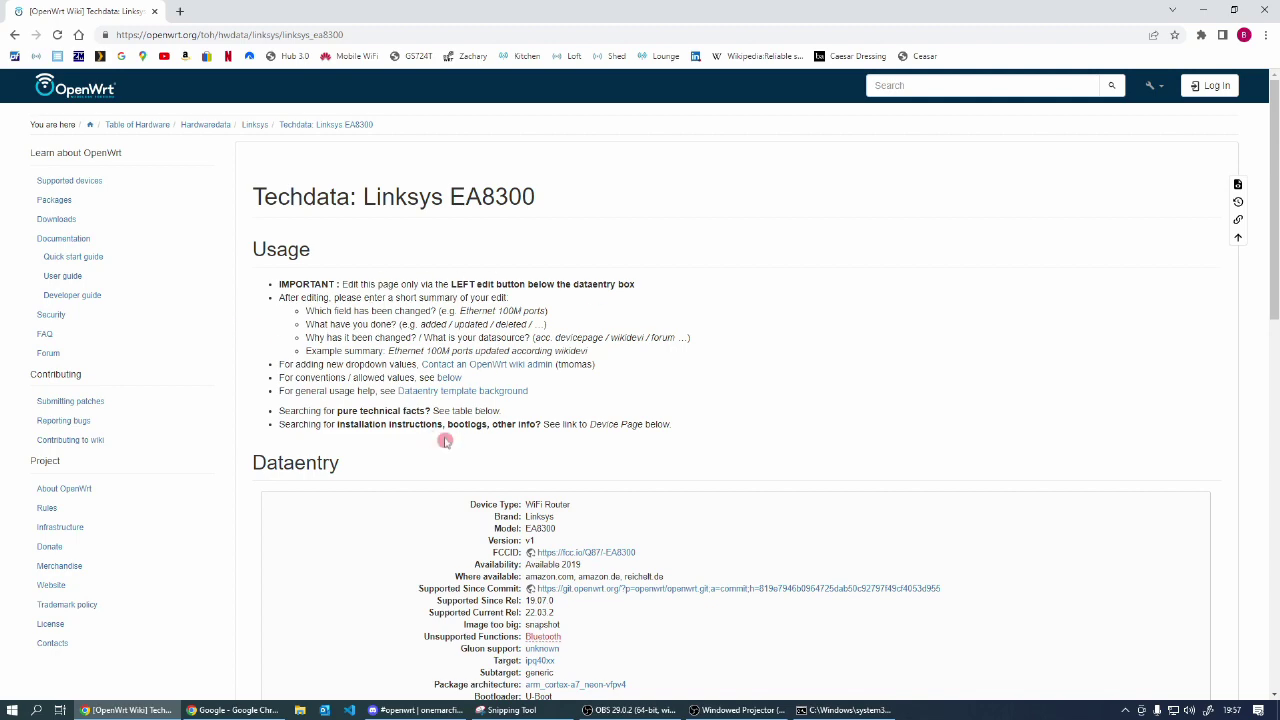
scroll(475, 437, "down", 3)
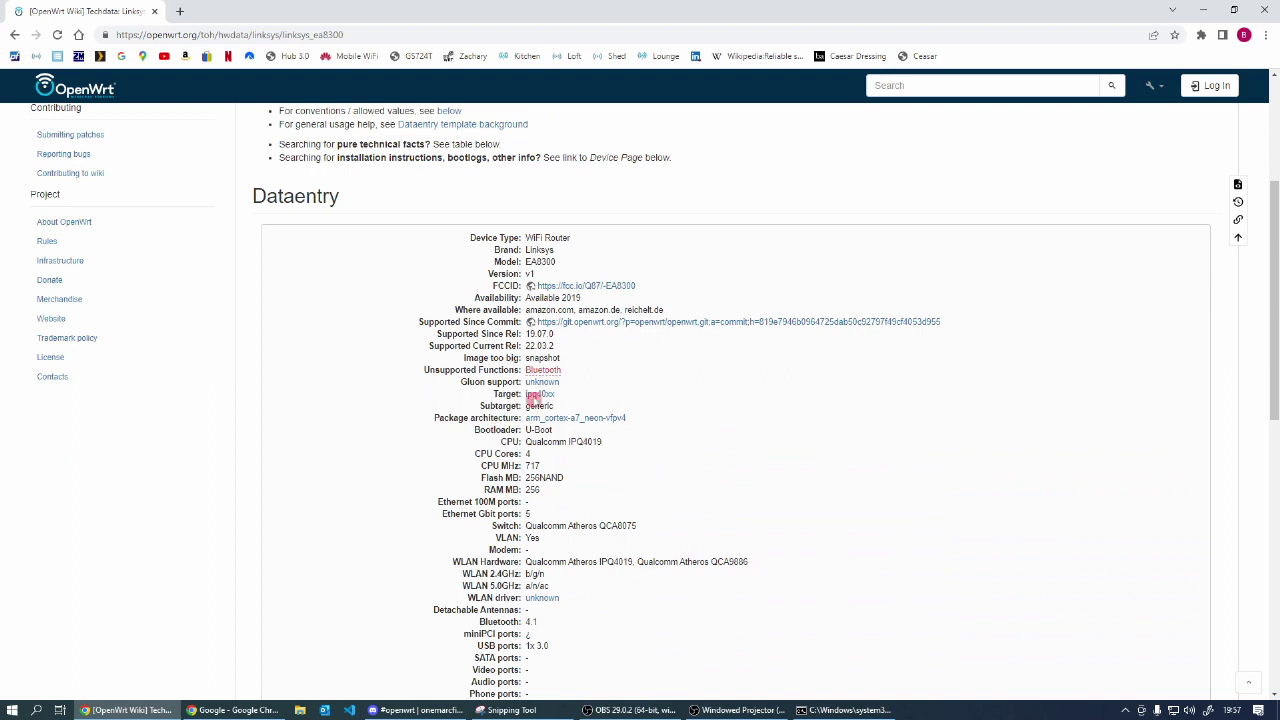
scroll(530, 500, "down", 2)
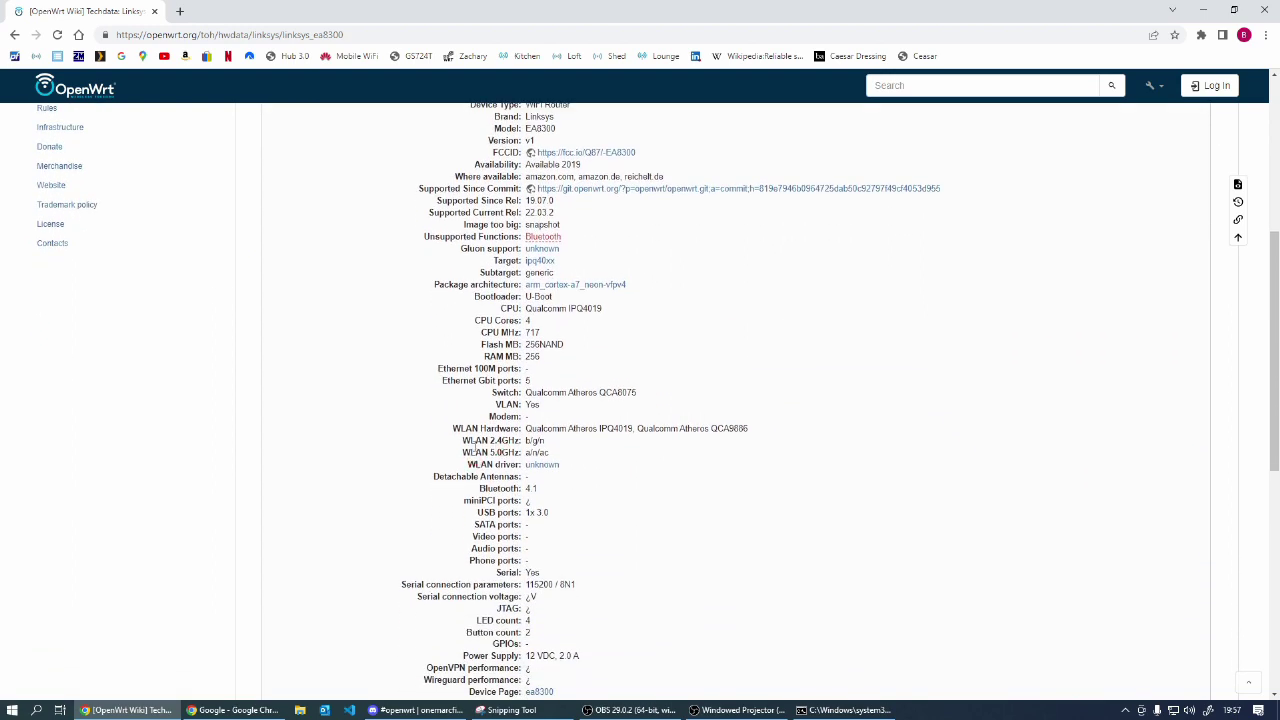
scroll(486, 357, "up", 5)
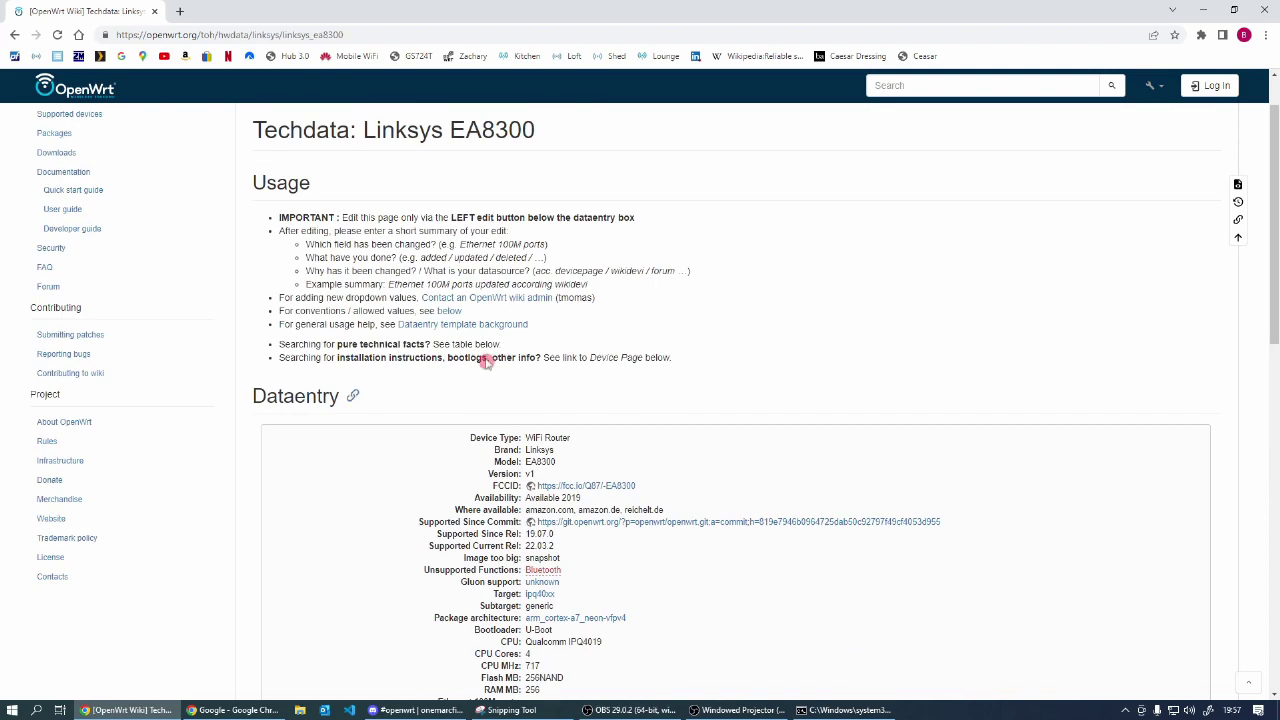
scroll(410, 389, "down", 4)
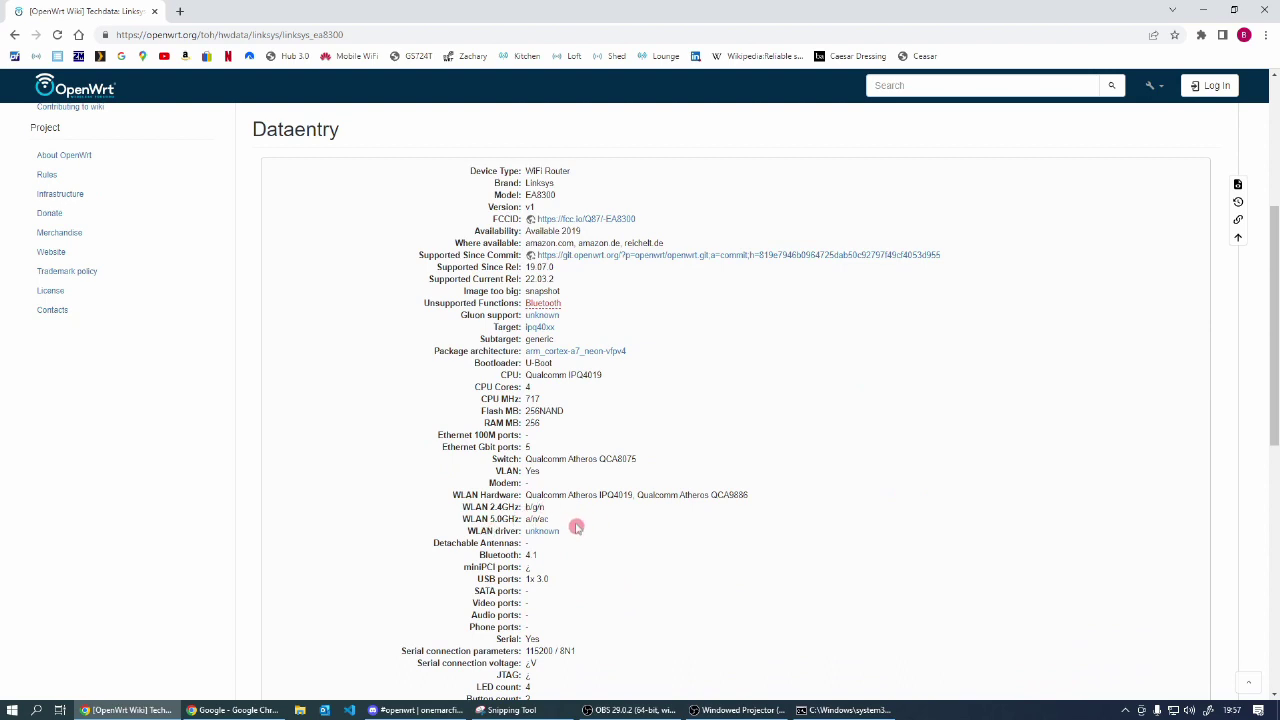
scroll(576, 527, "down", 6)
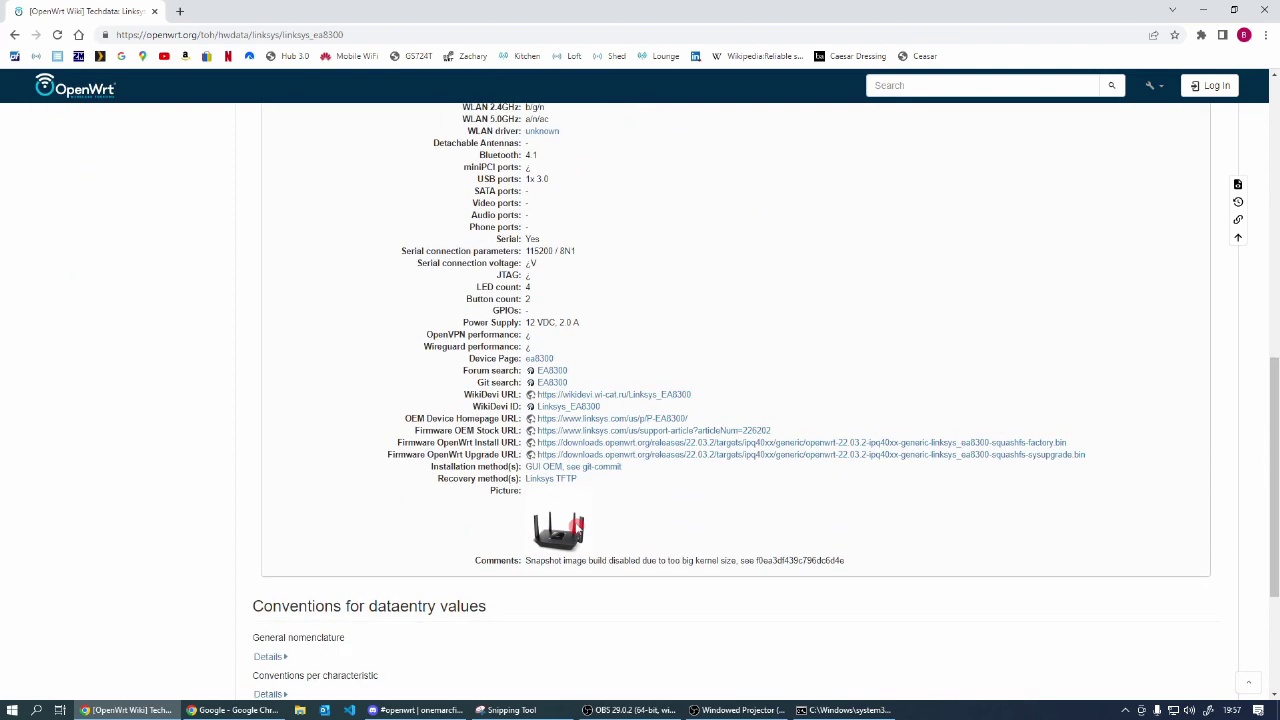
scroll(563, 458, "down", 1)
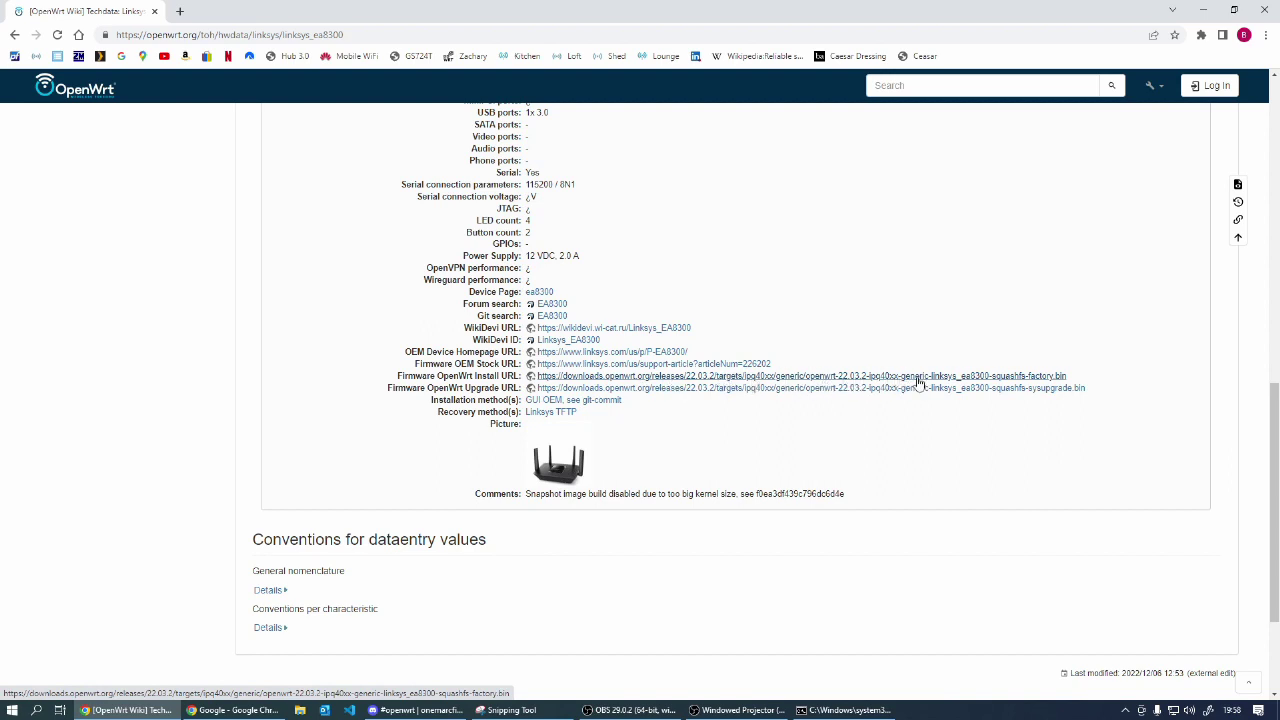
Step: Download openwrt-22.03.2-ipq40xx-generic-linksys_ea8300-squashfs-factory.bin from the Firmware OpenWrt Install URL link
left_click(1027, 375)
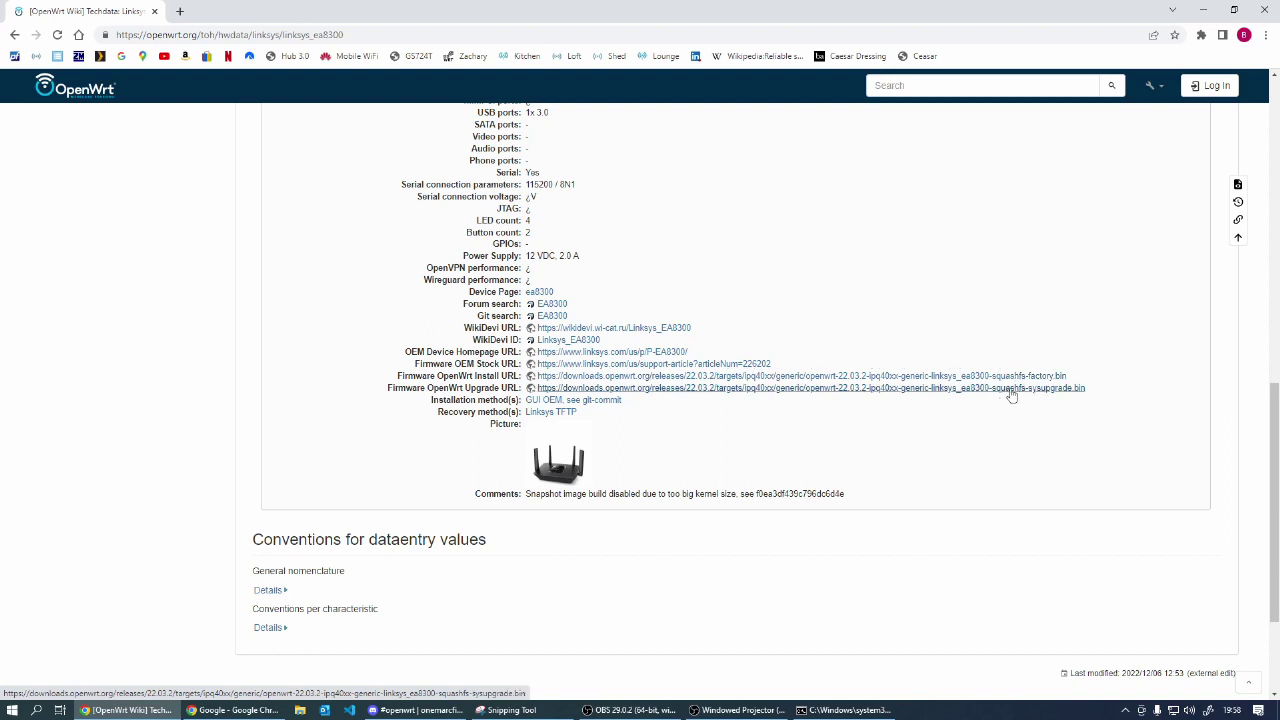
left_click(1016, 380)
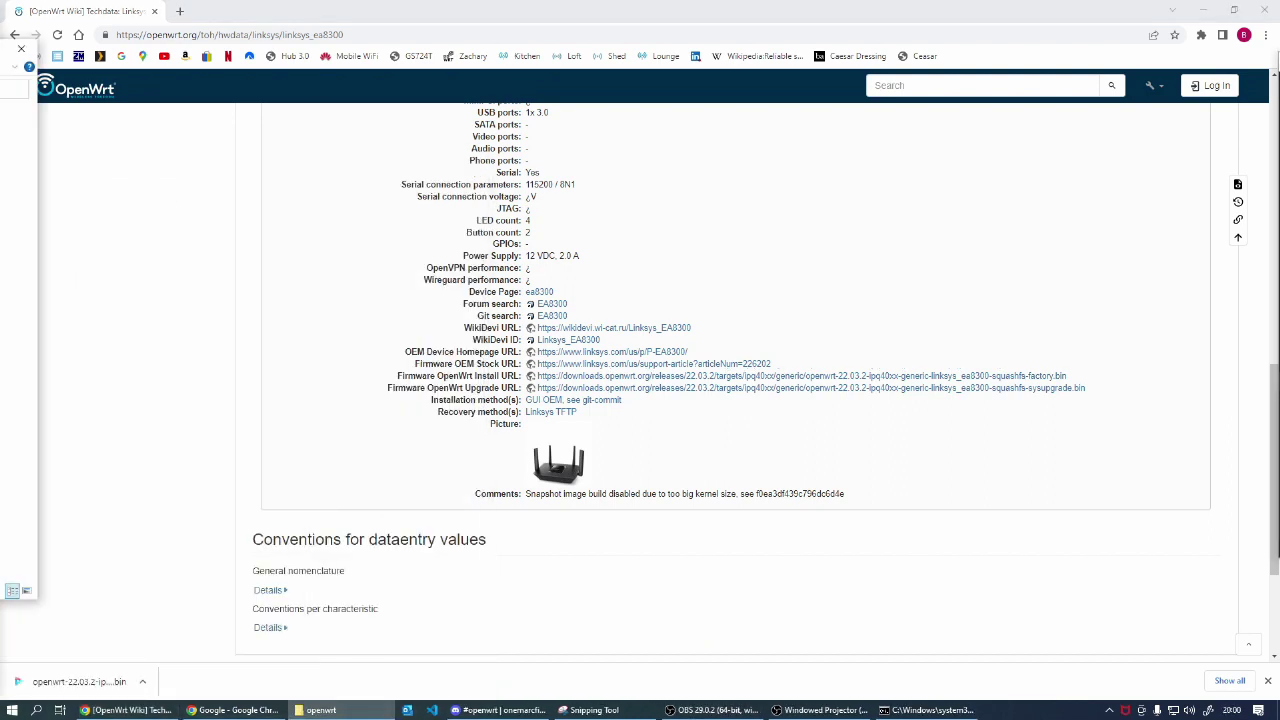
Step: Check the factory .bin file in C:\temp\openwrt with the Name column widened, then return to the wiki
left_click_drag(103, 306, 87, 306)
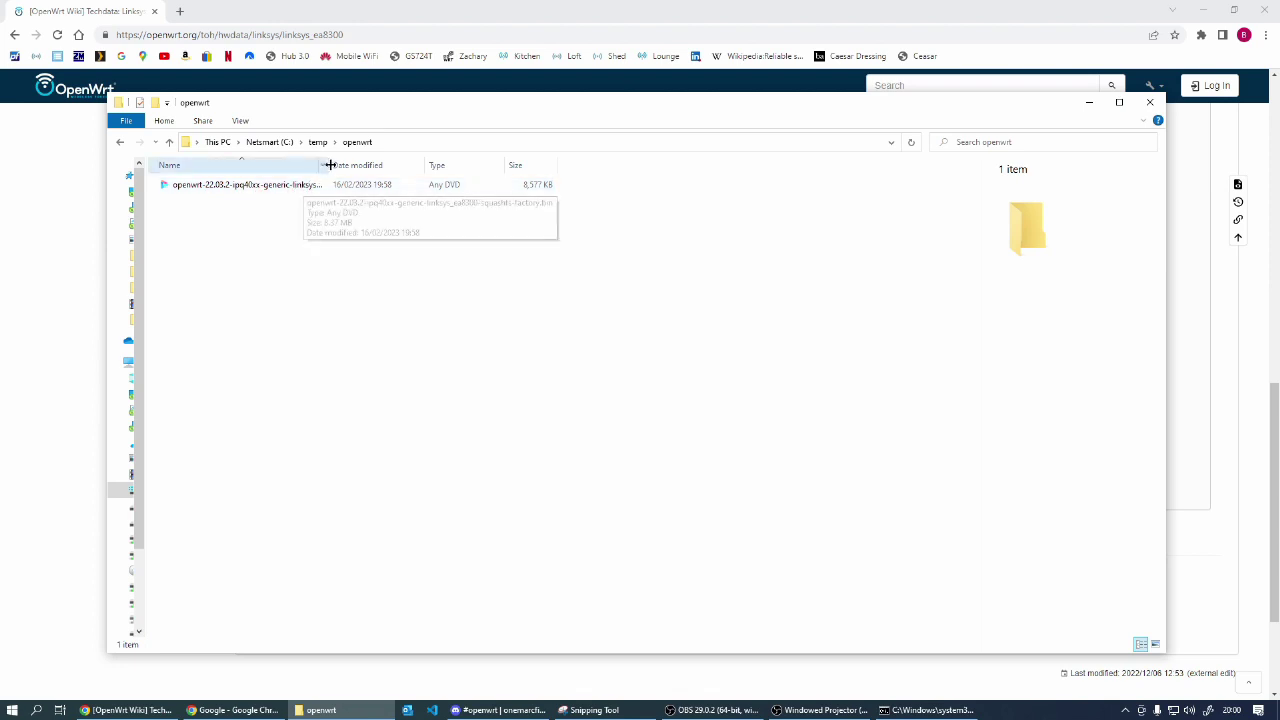
left_click_drag(328, 162, 498, 163)
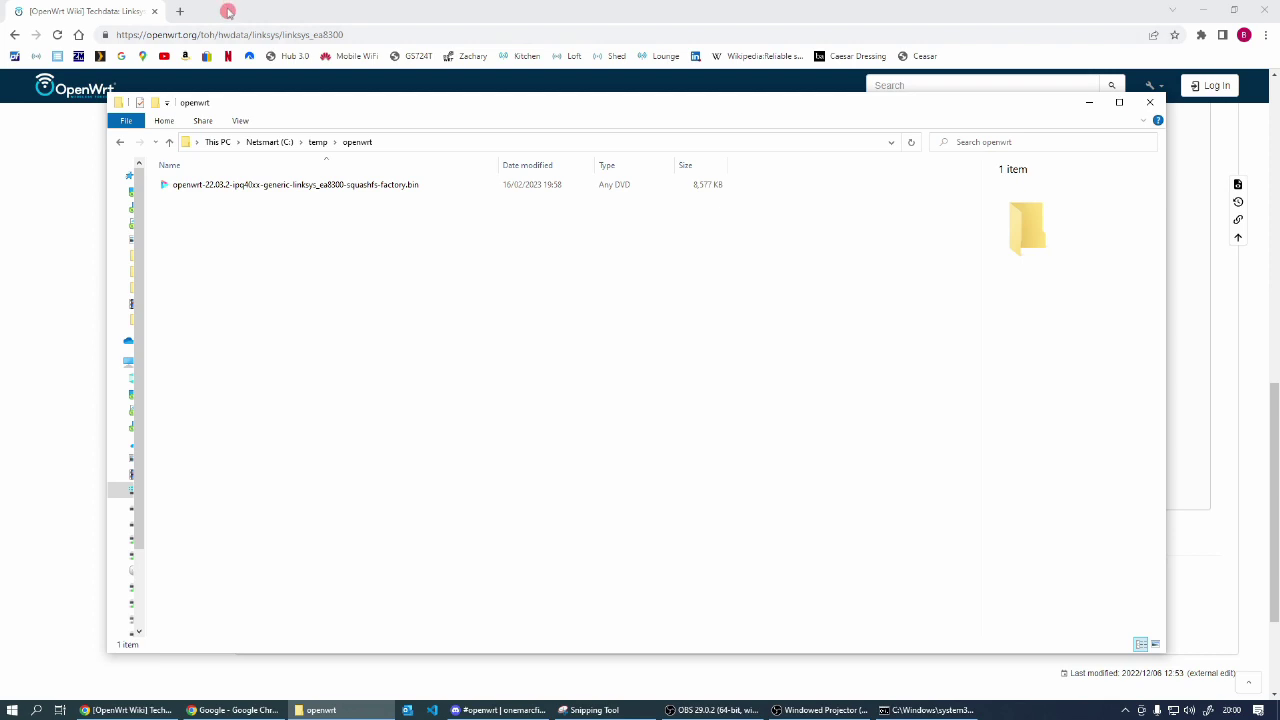
left_click(228, 11)
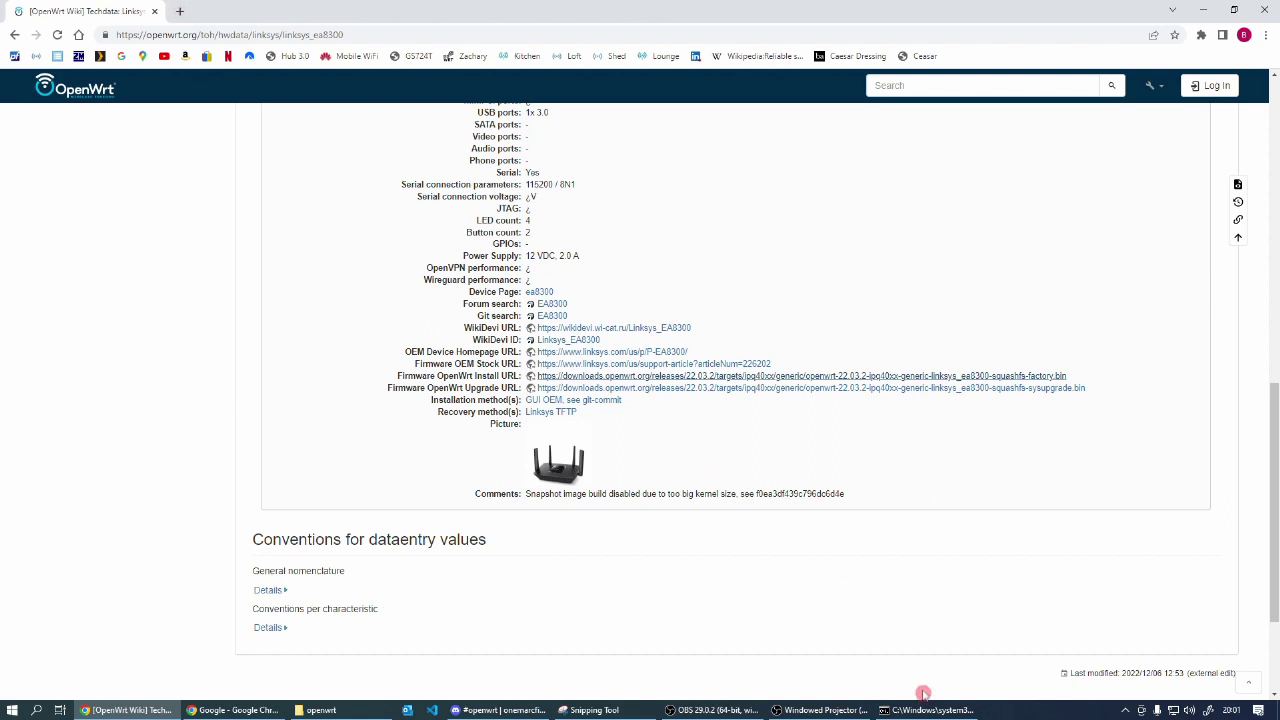
Step: Bring up cmd.exe and run ipconfig to read Ethernet 5's address and default gateway
left_click(895, 710)
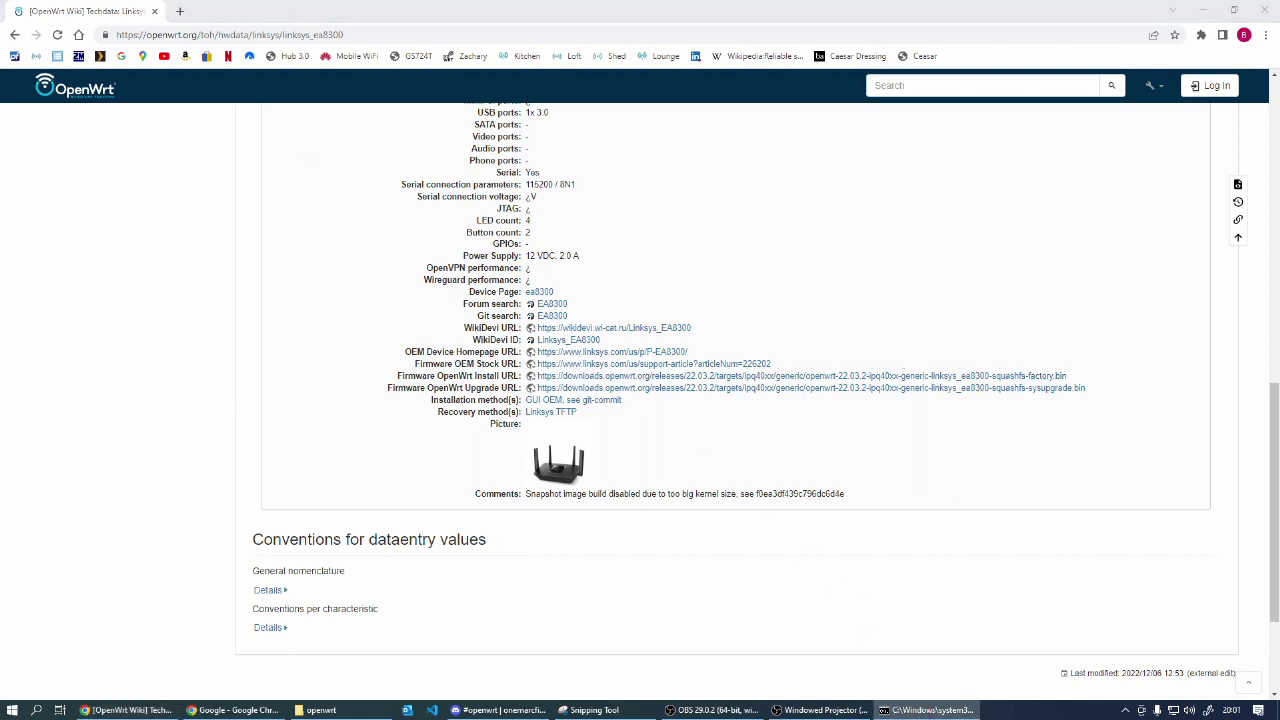
left_click_drag(1279, 190, 651, 140)
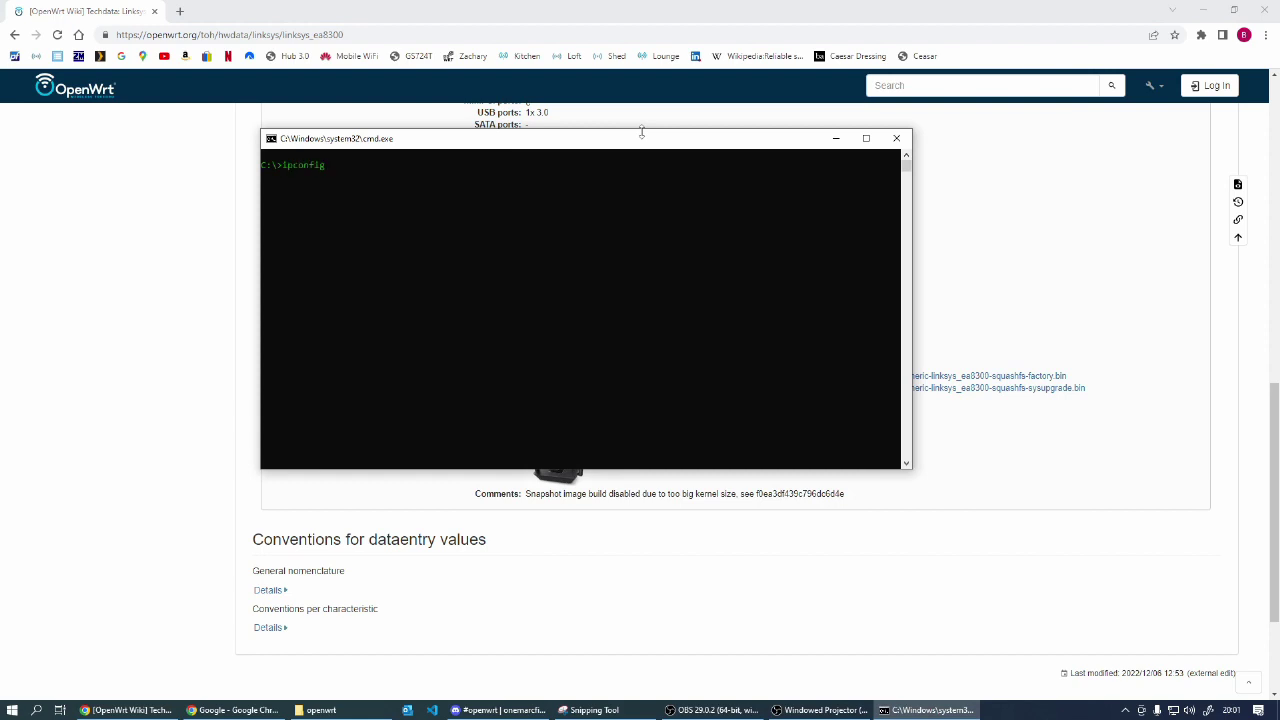
key("Return")
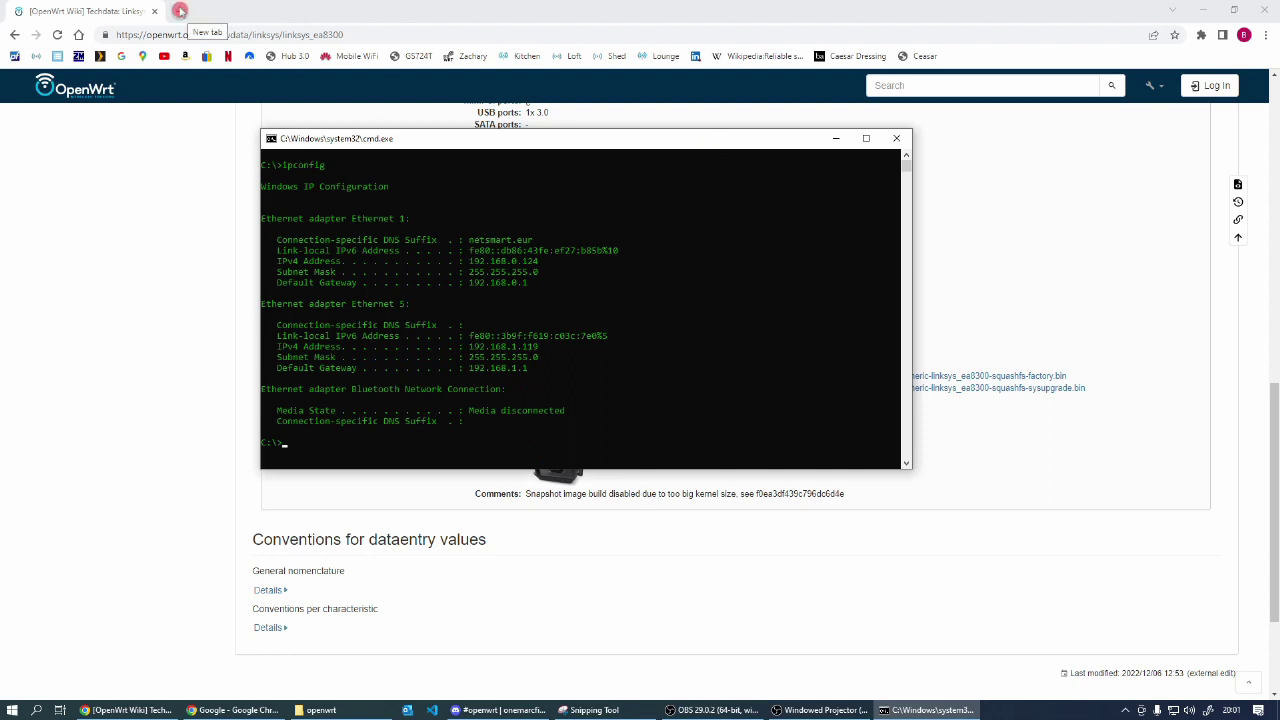
left_click(180, 11)
left_click(180, 11)
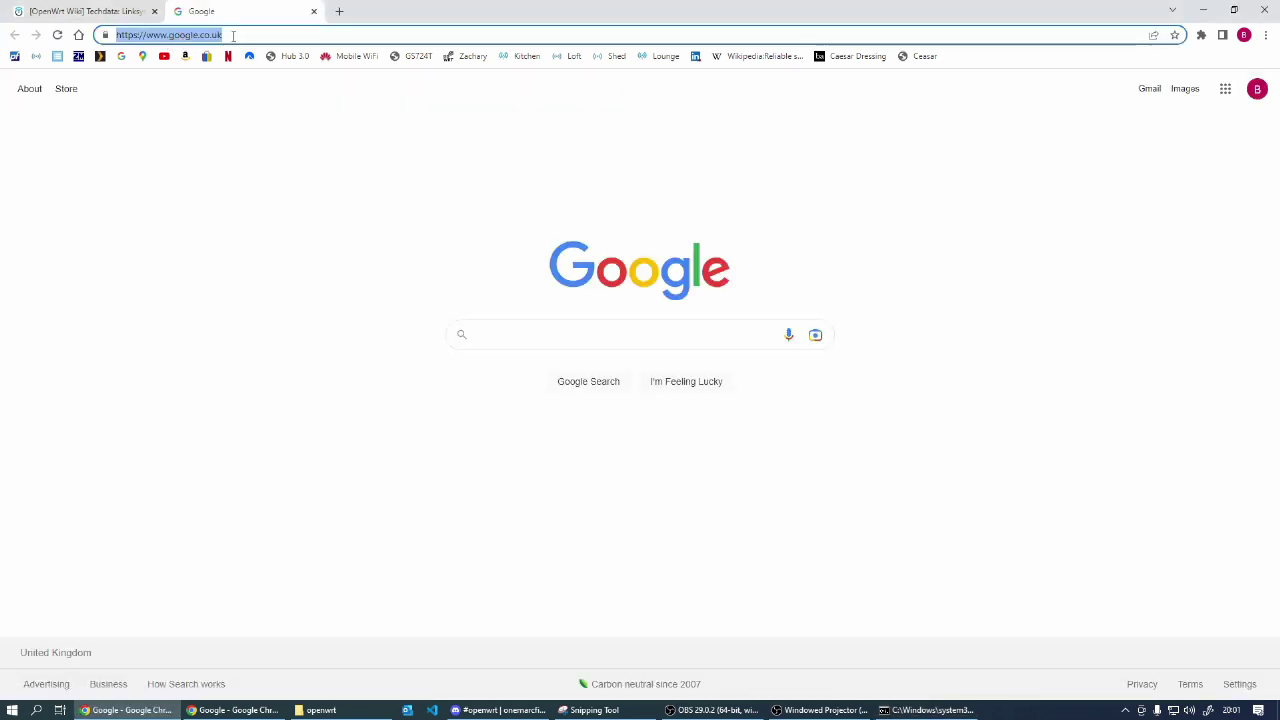
type("h")
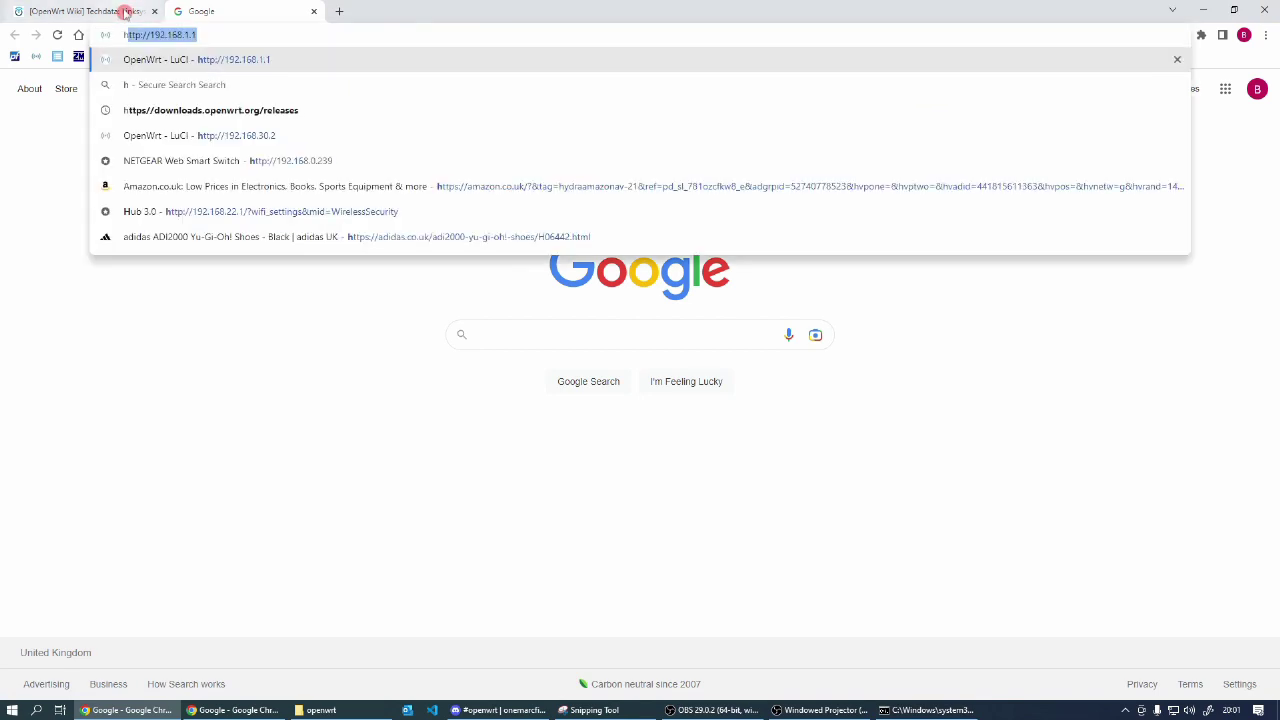
type("ttp://")
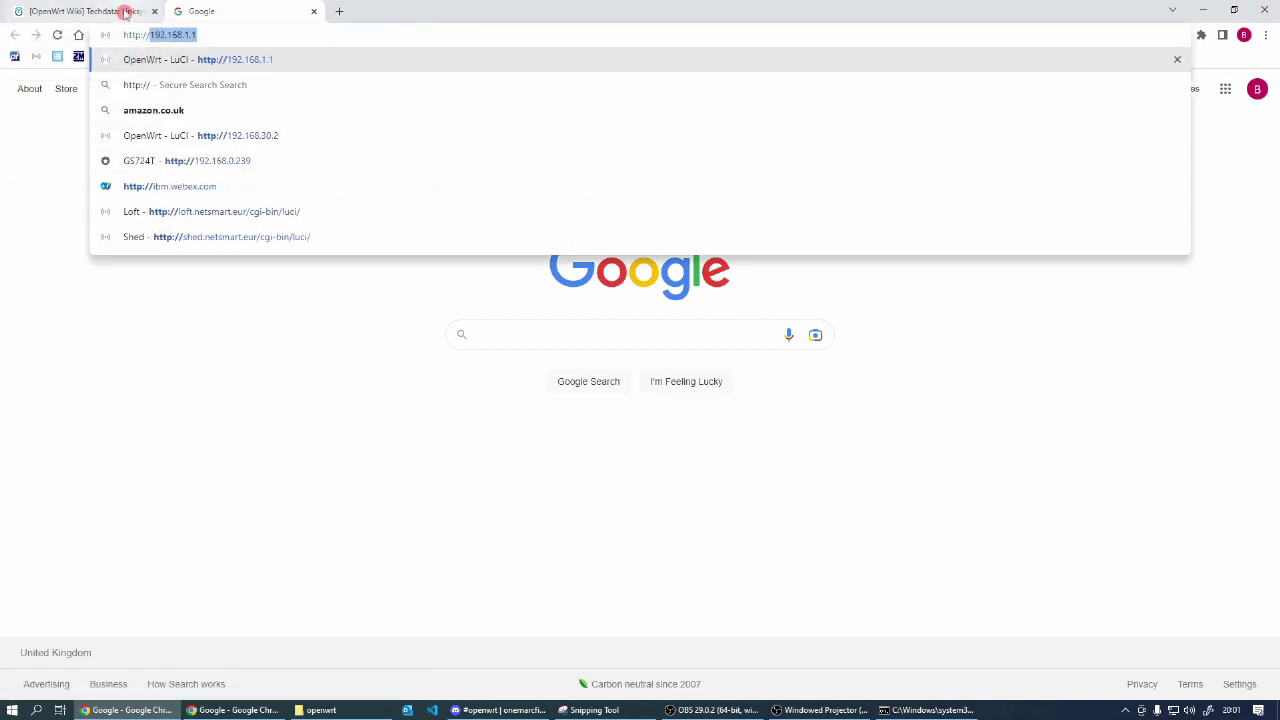
type("192.168.1.1")
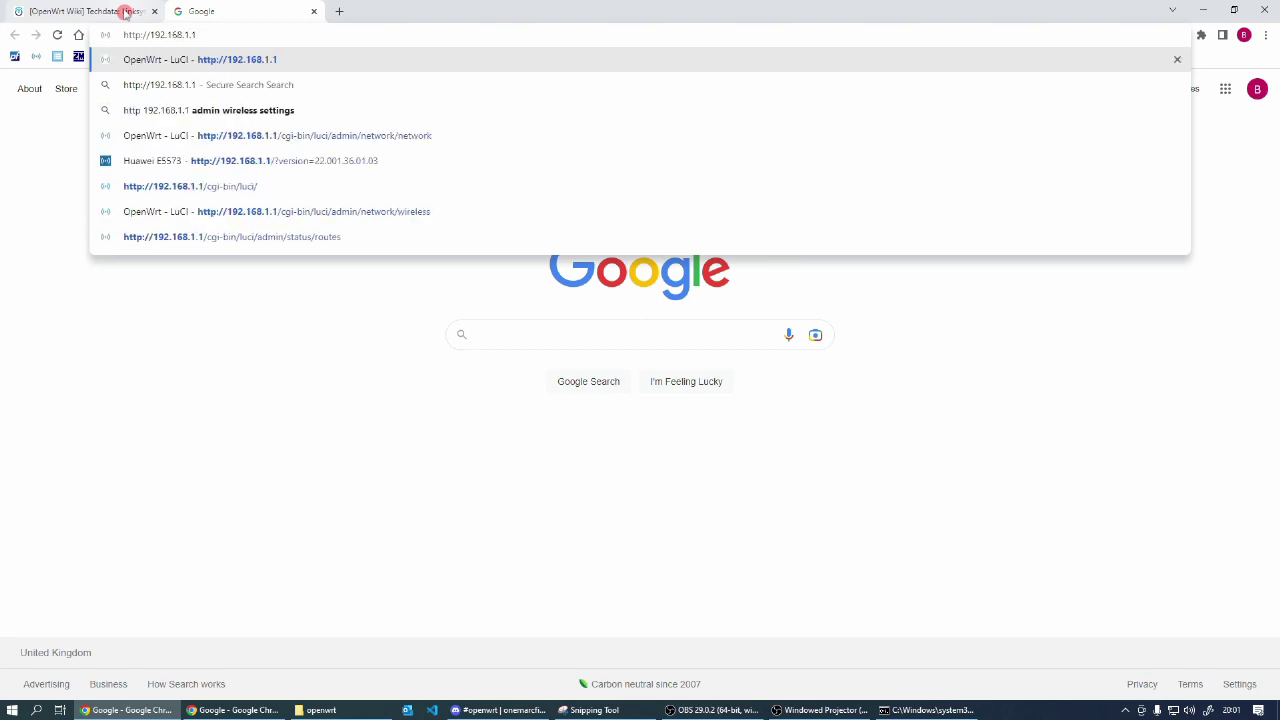
key("Return")
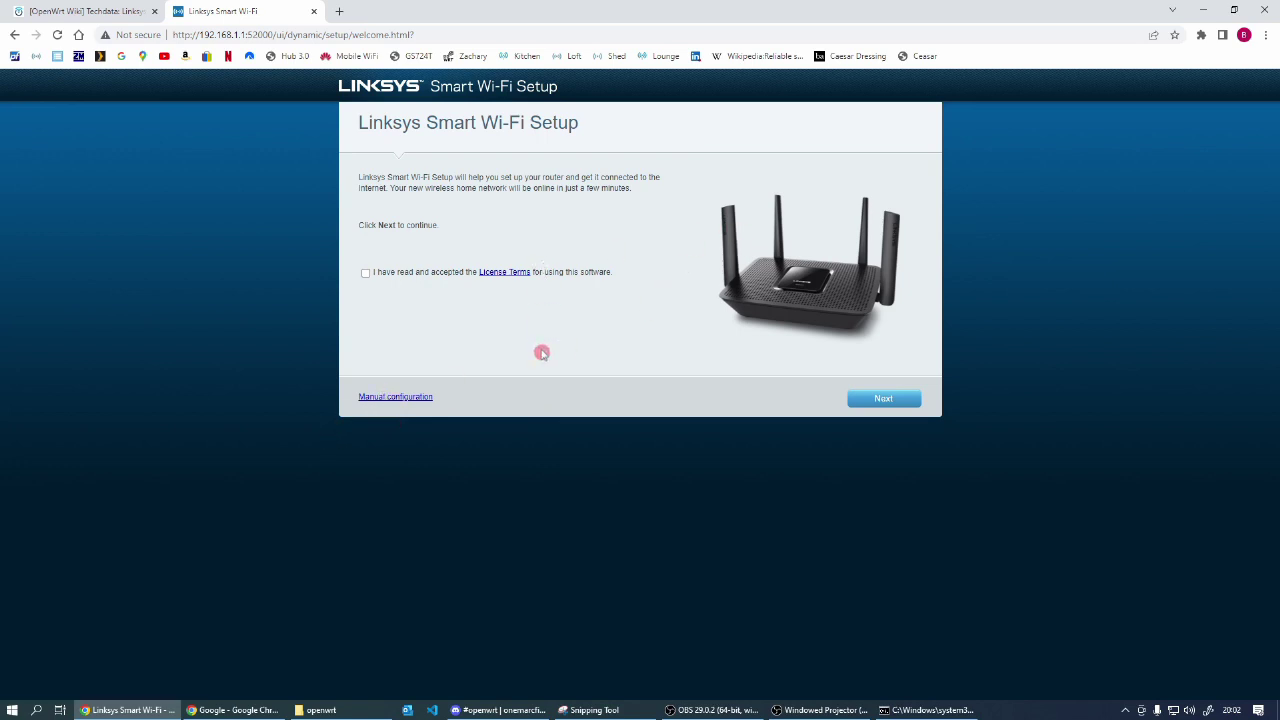
Step: Accept the license, choose Manual configuration, and sign in with the router password
left_click(391, 400)
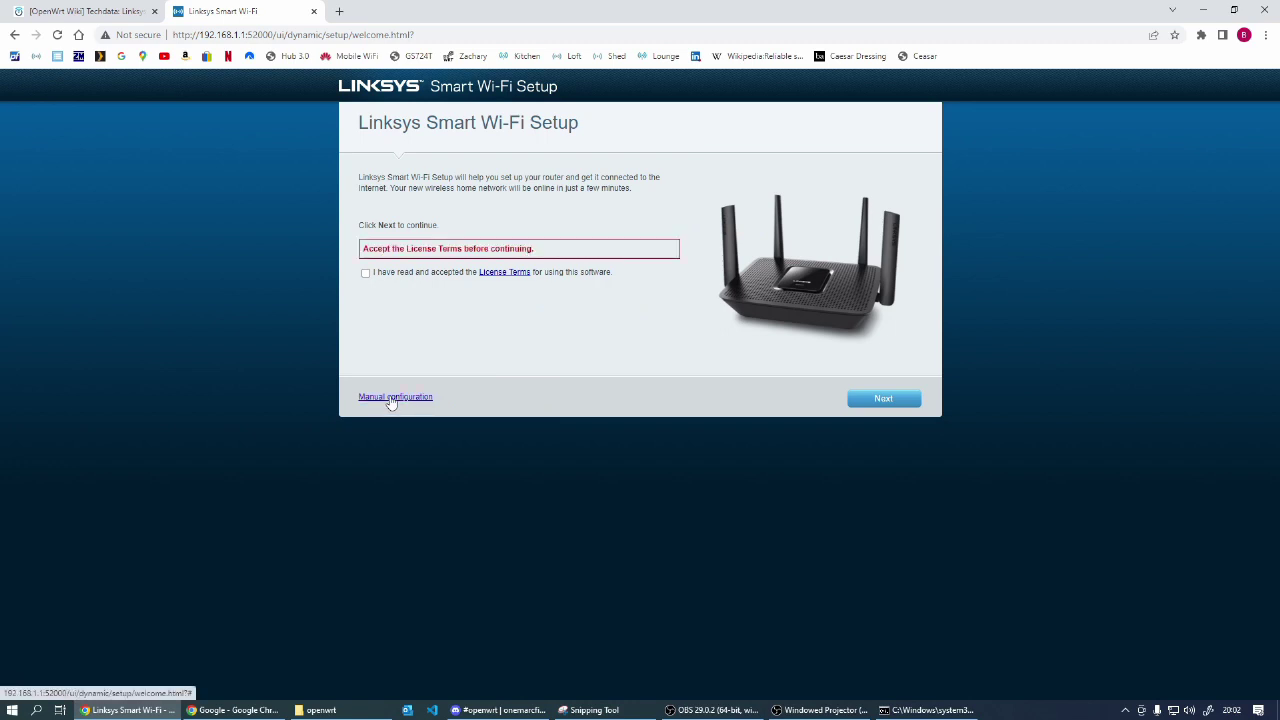
left_click(366, 273)
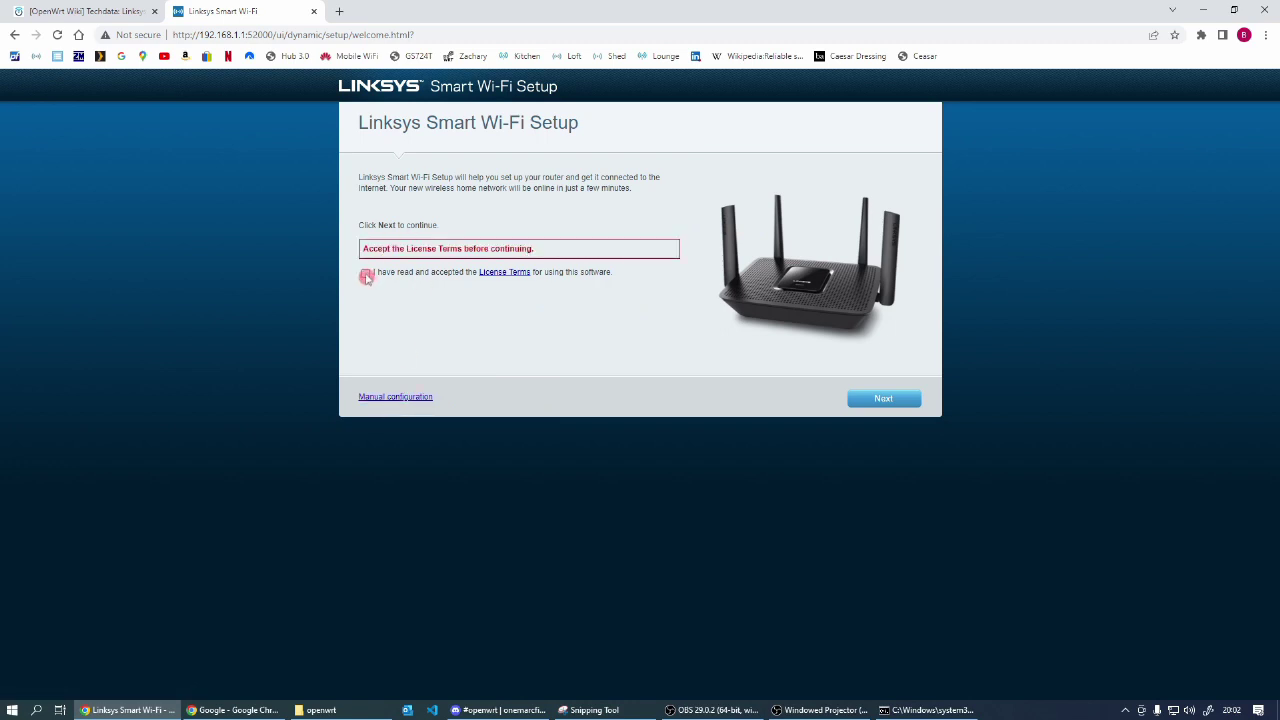
left_click(388, 398)
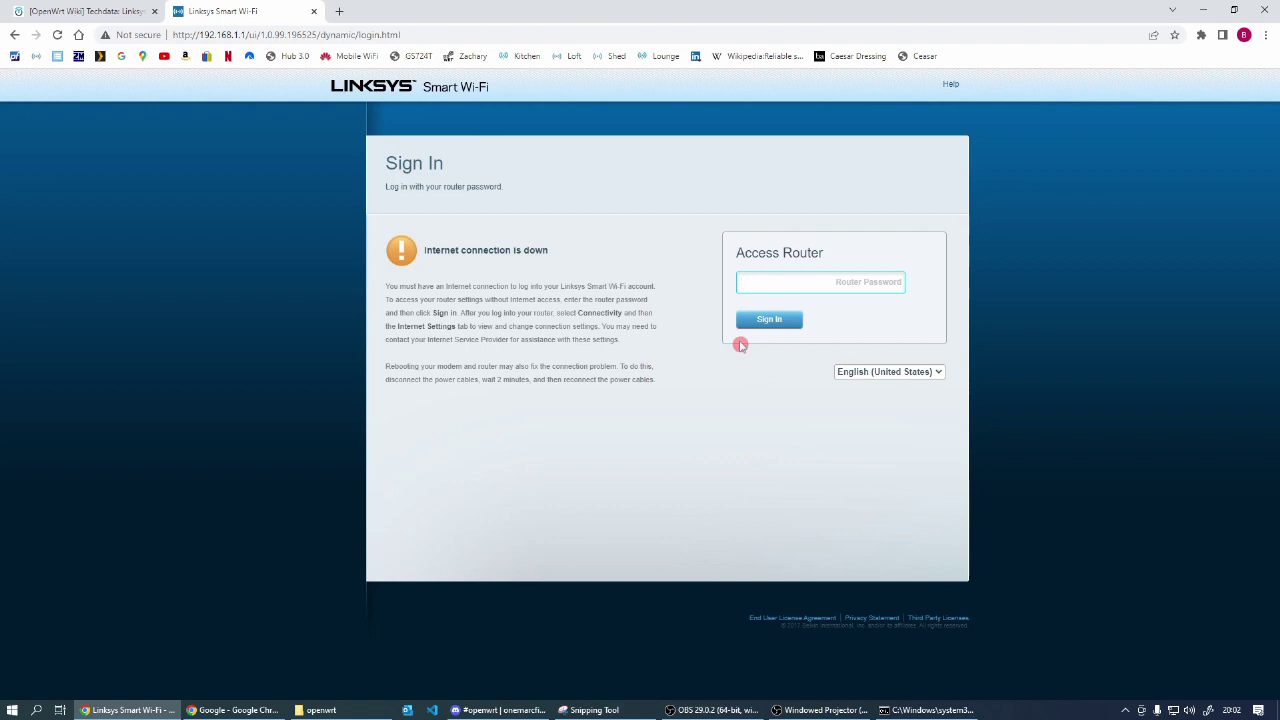
left_click(767, 321)
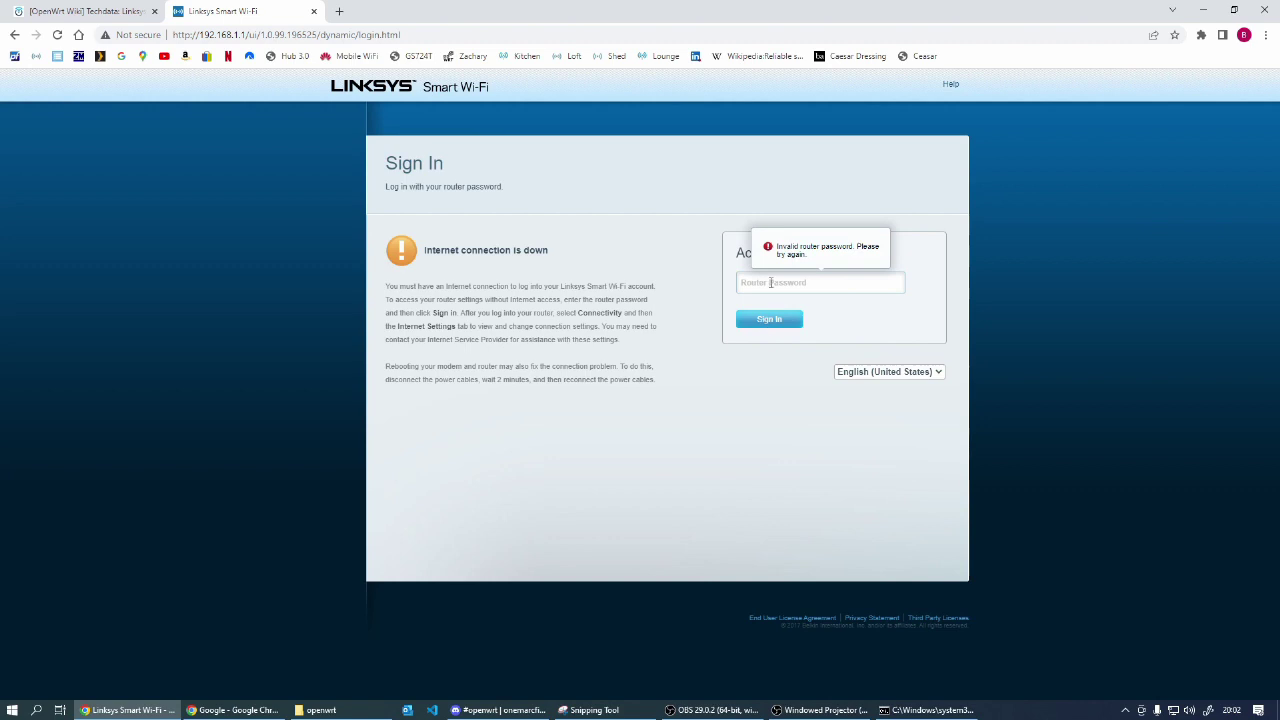
left_click(766, 284)
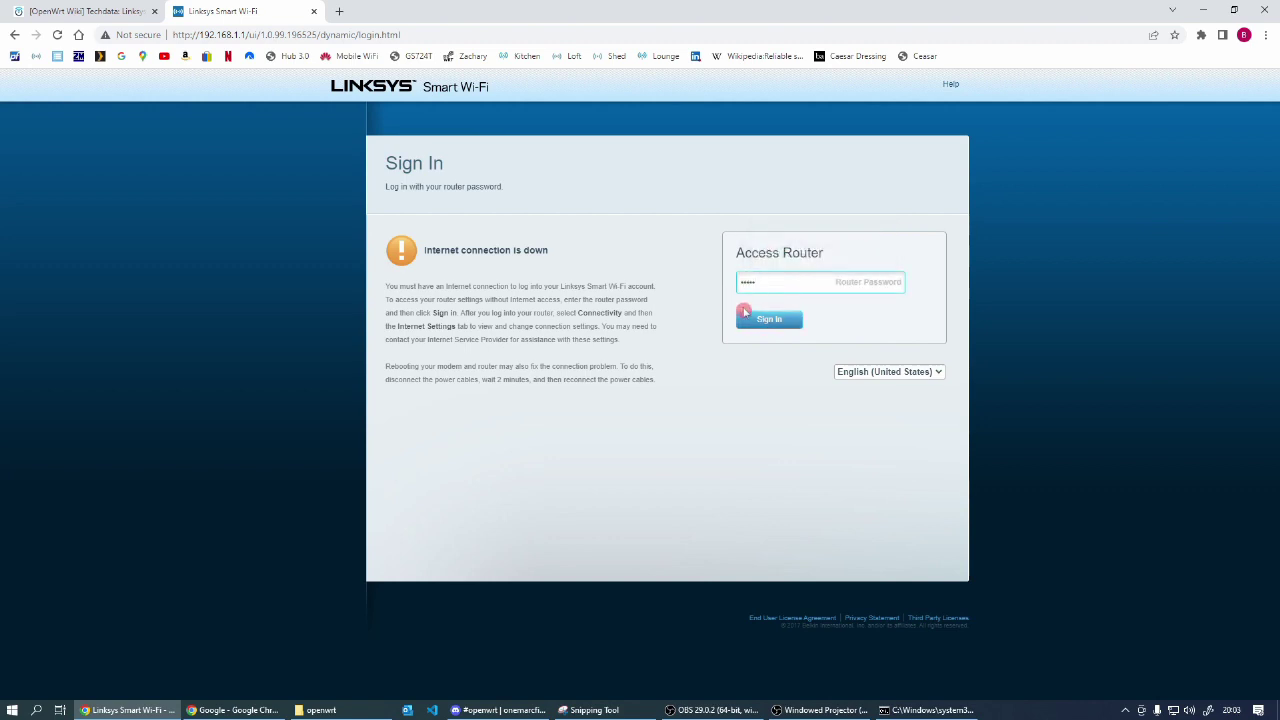
left_click(769, 319)
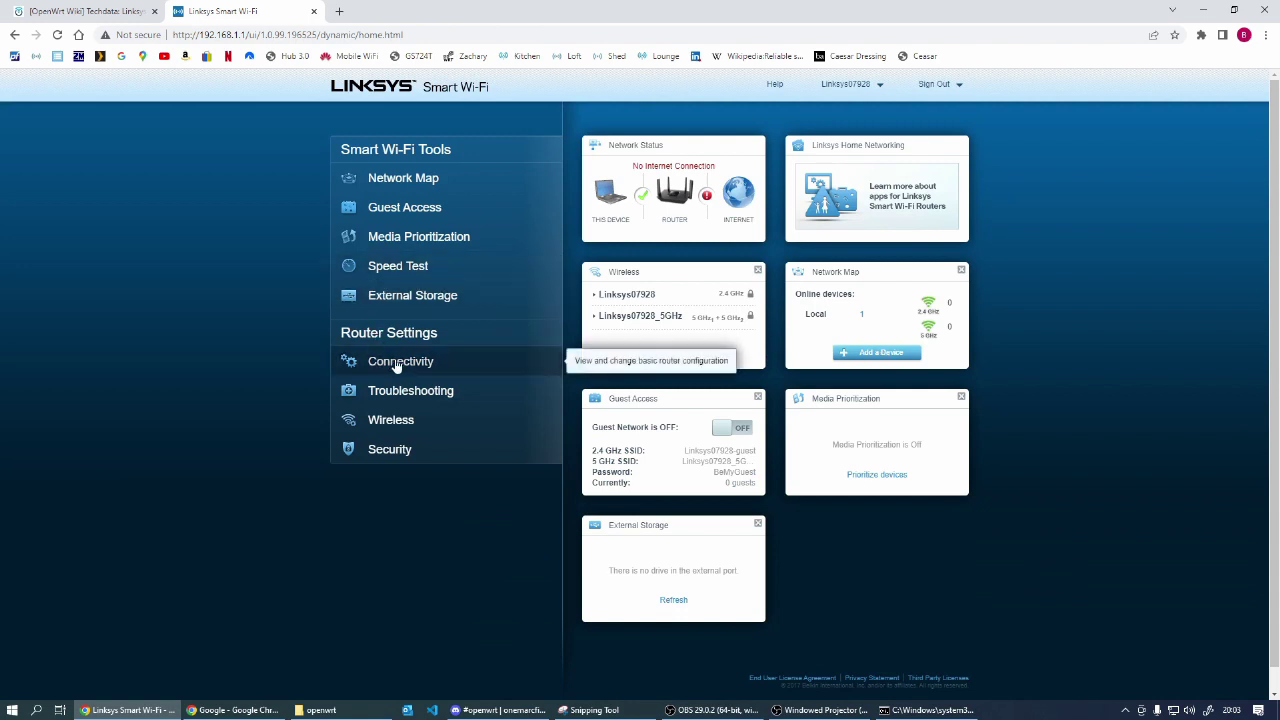
Step: In Connectivity's Manual firmware update, choose the openwrt-22.03.2 factory .bin from temp\openwrt
left_click(398, 364)
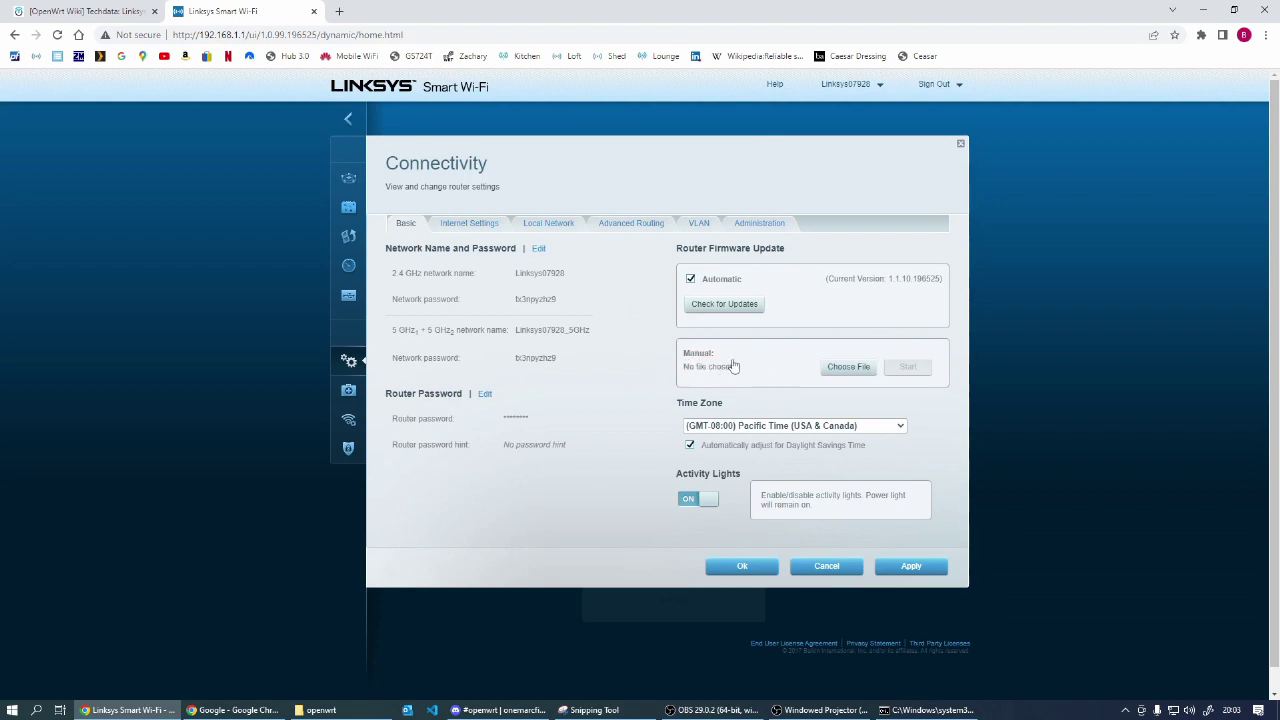
left_click(846, 368)
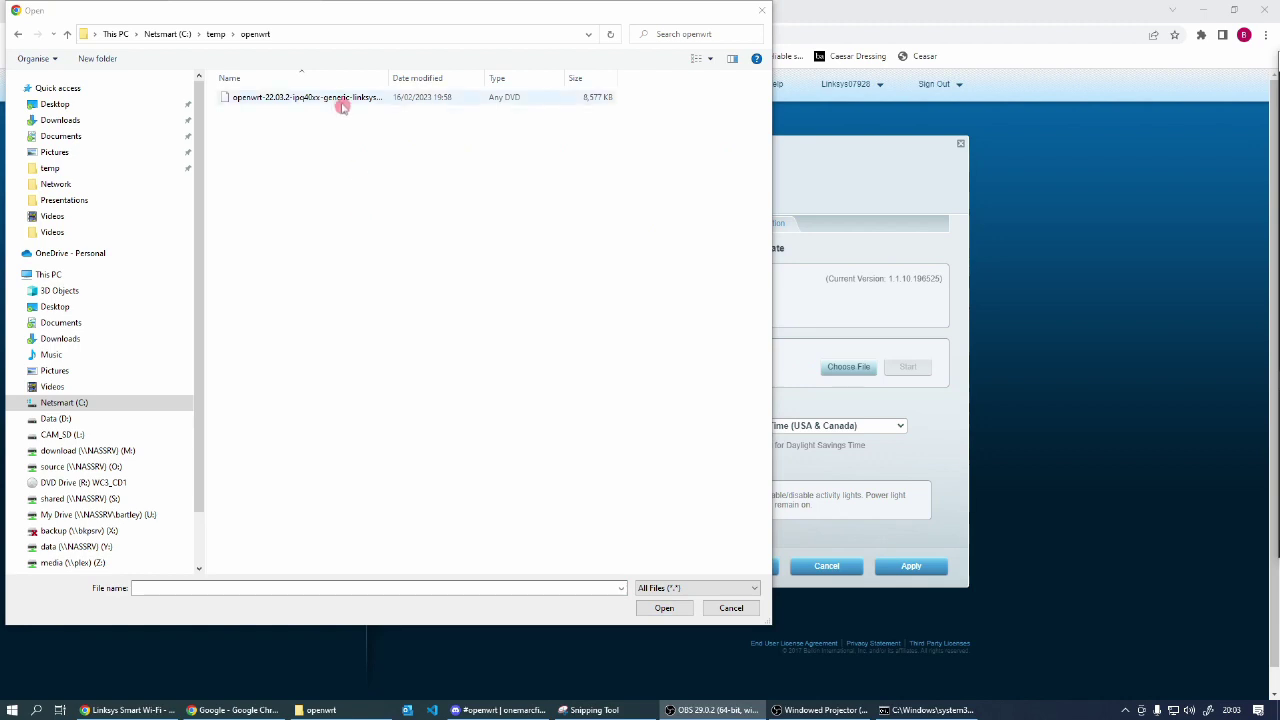
left_click_drag(389, 78, 505, 72)
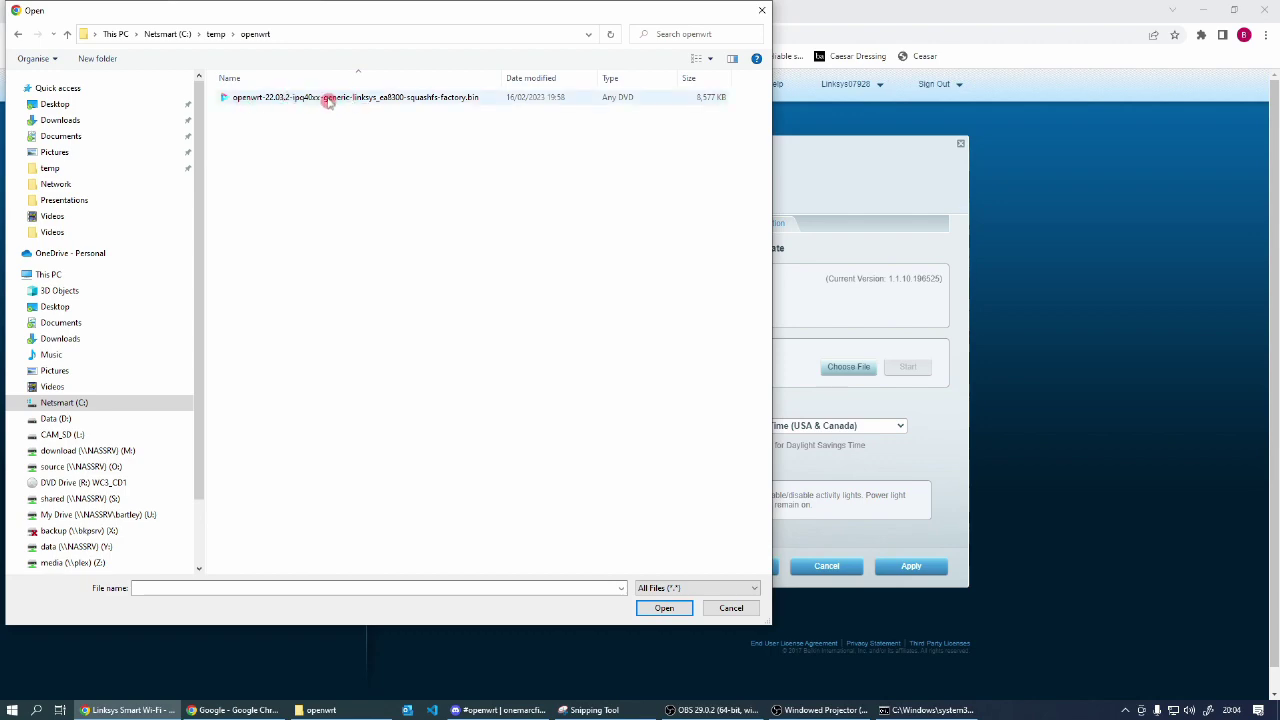
left_click(331, 99)
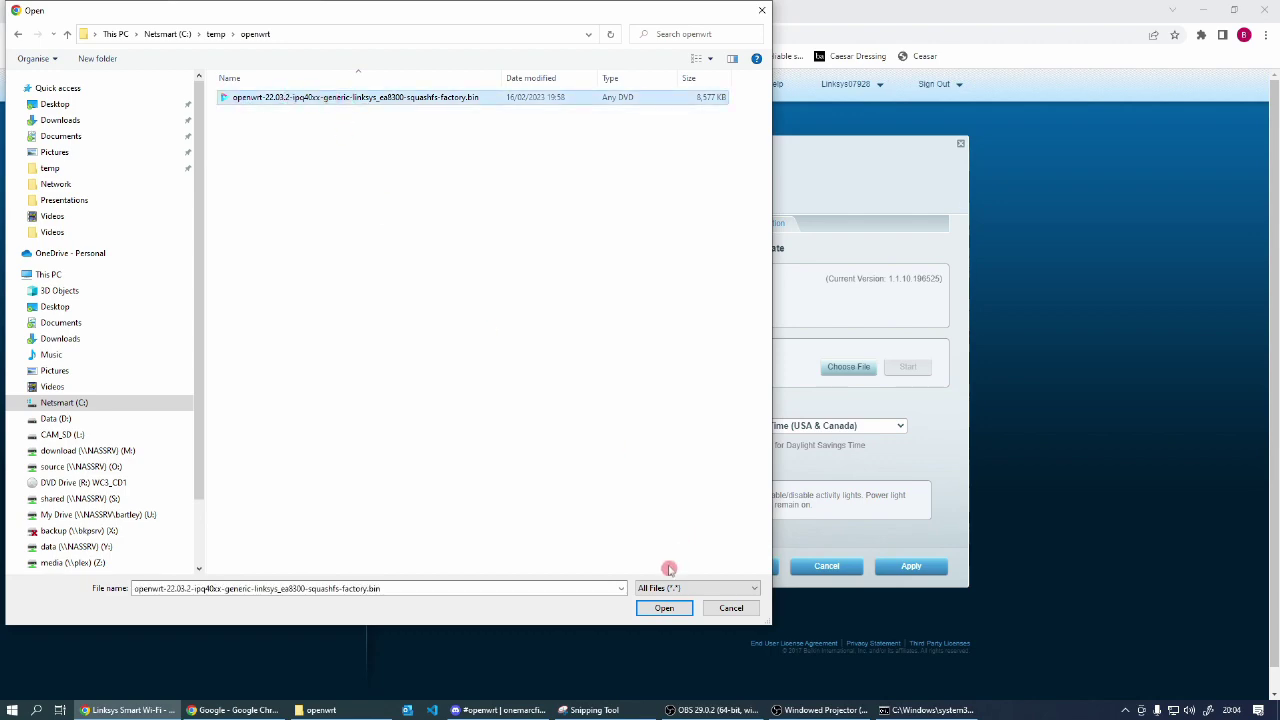
left_click(665, 608)
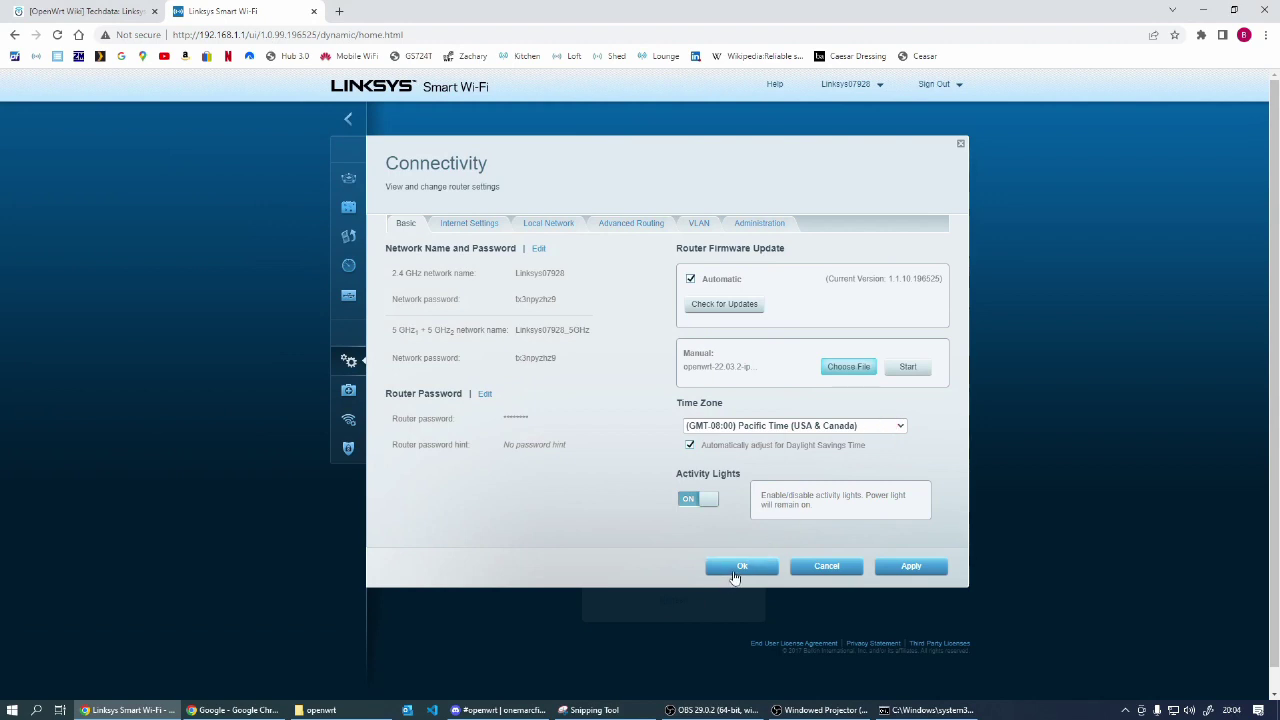
Step: Start the manual update, confirm Yes to install OpenWrt, and move Command Prompt into view
left_click(907, 368)
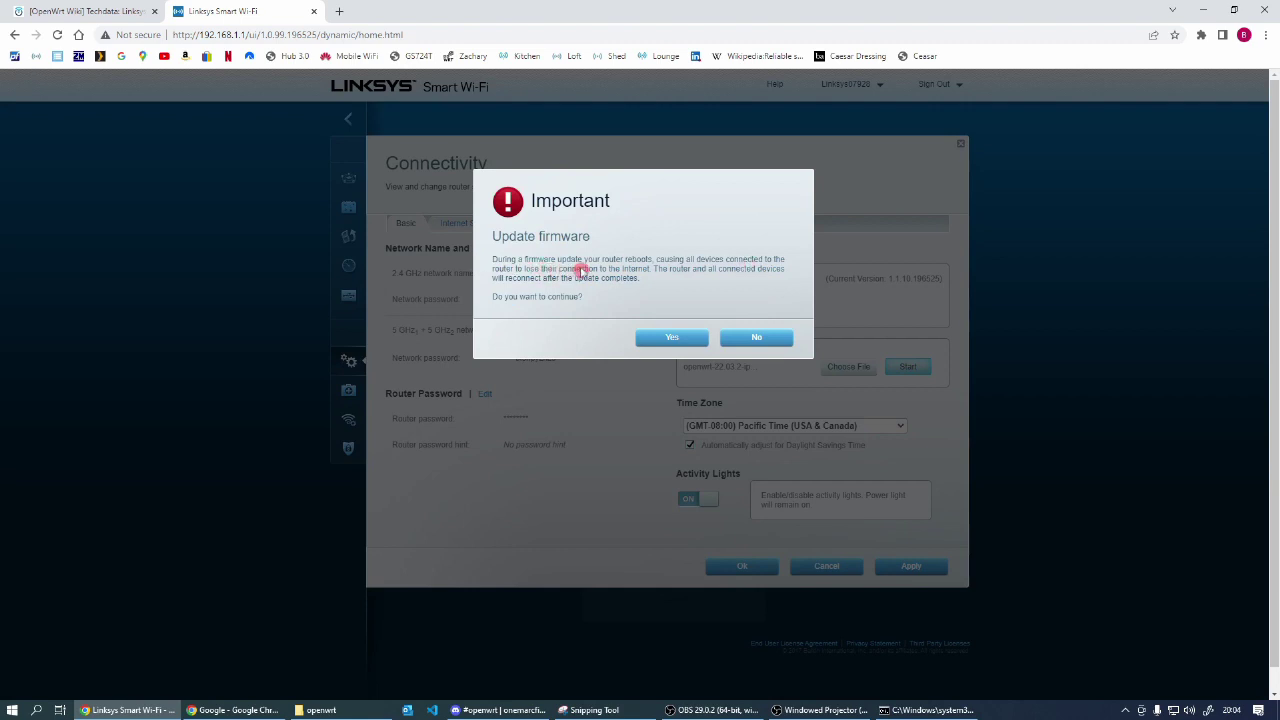
left_click(671, 340)
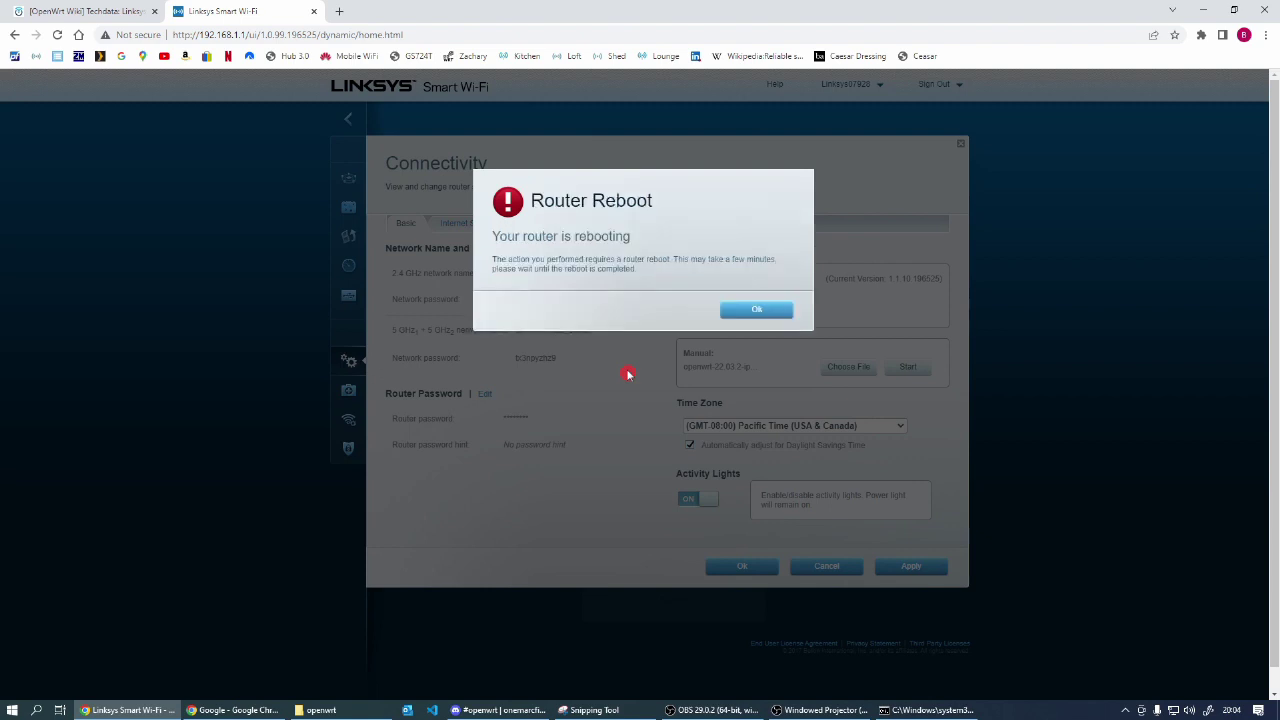
left_click(905, 710)
left_click_drag(651, 138, 695, 361)
Step: Re-run ipconfig repeatedly until Ethernet 5 shows 169.254.193.5 with new fd1c IPv6 addresses
key("Up")
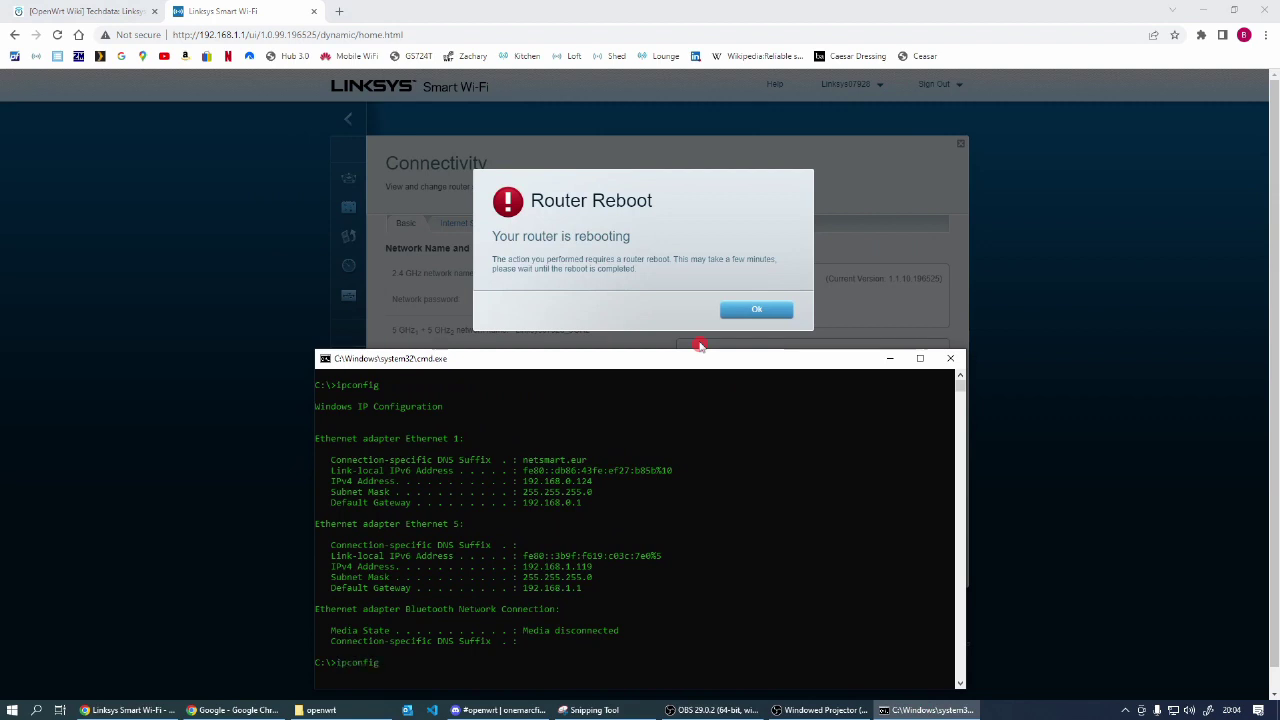
key("Return")
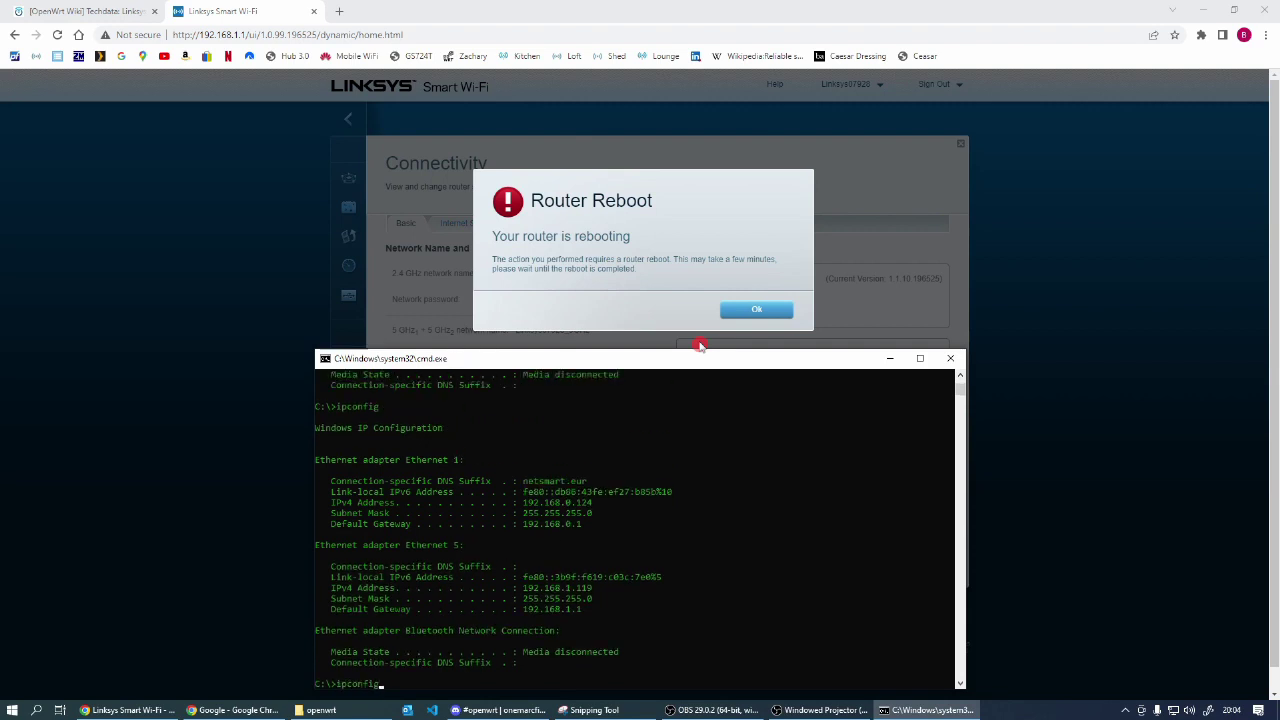
key("Up")
key("Return")
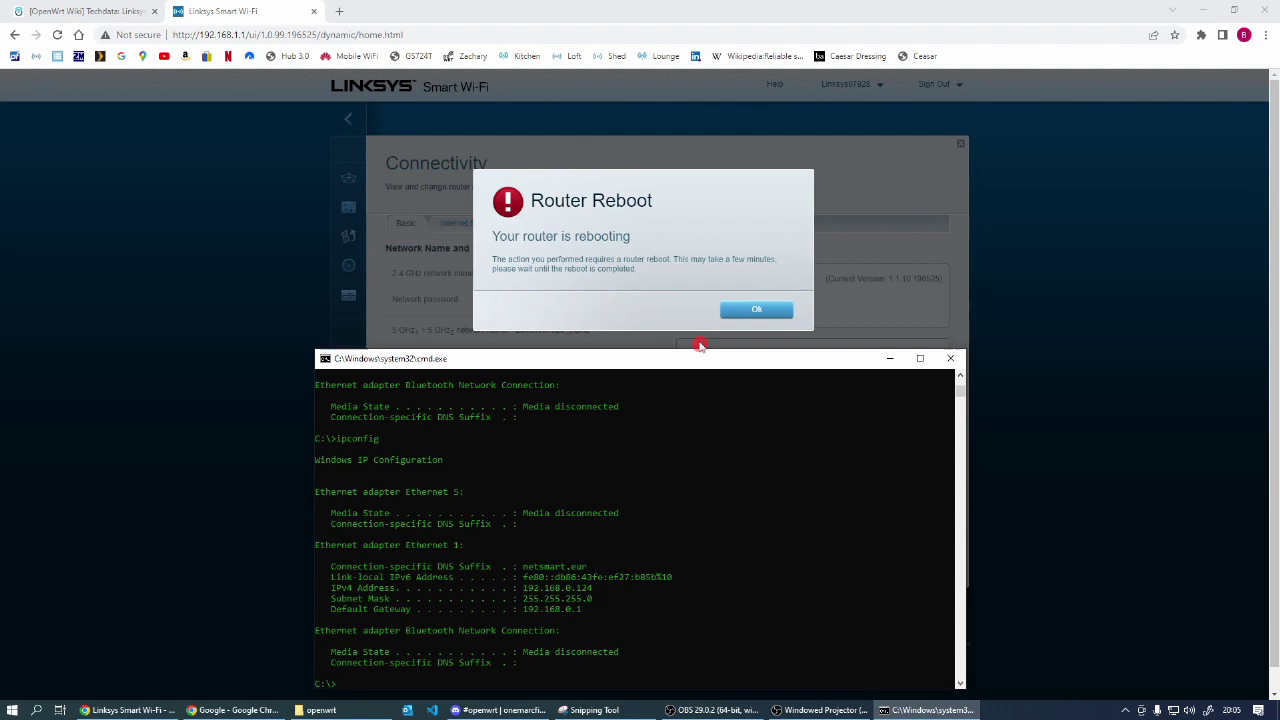
key("Up")
key("Return")
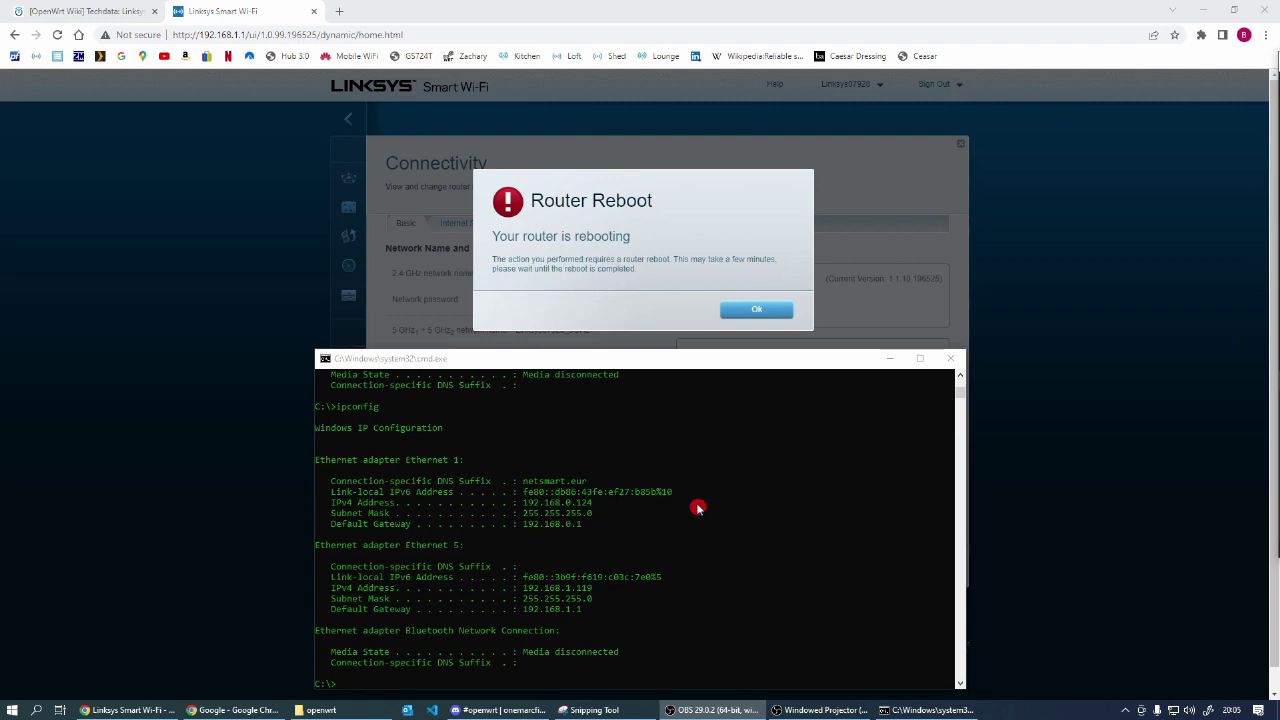
left_click(715, 361)
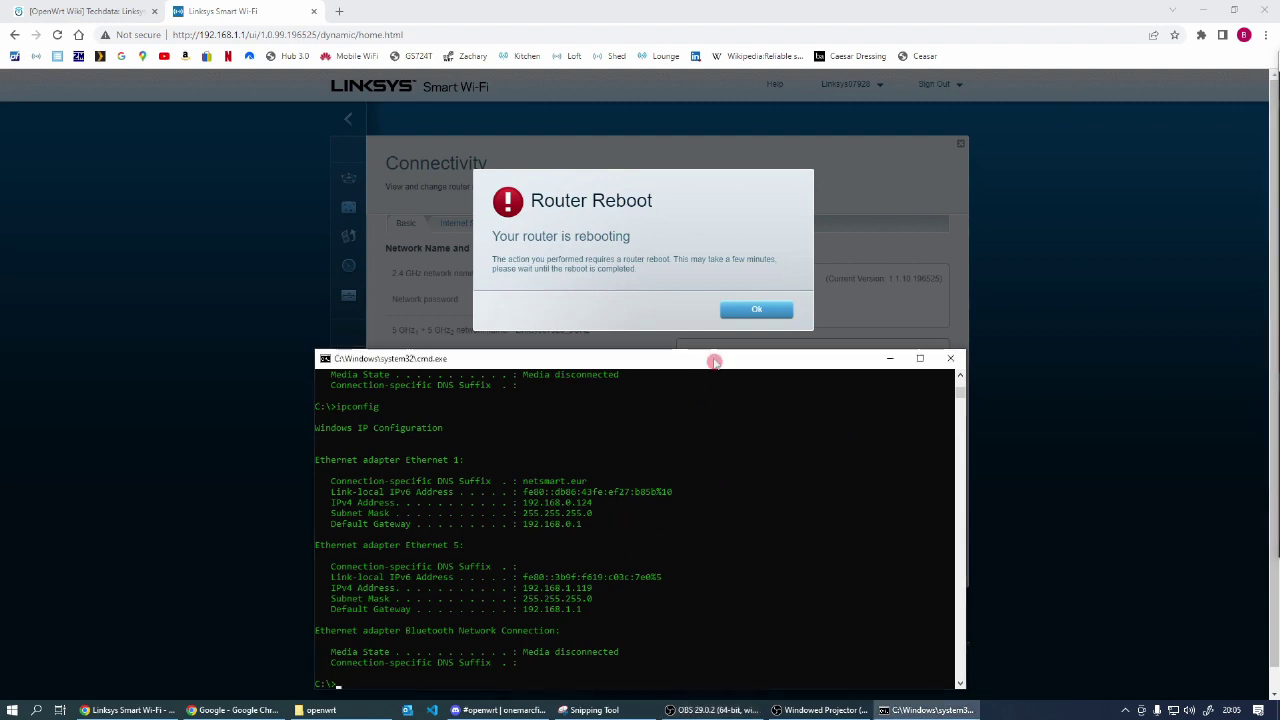
key("Up")
key("Return")
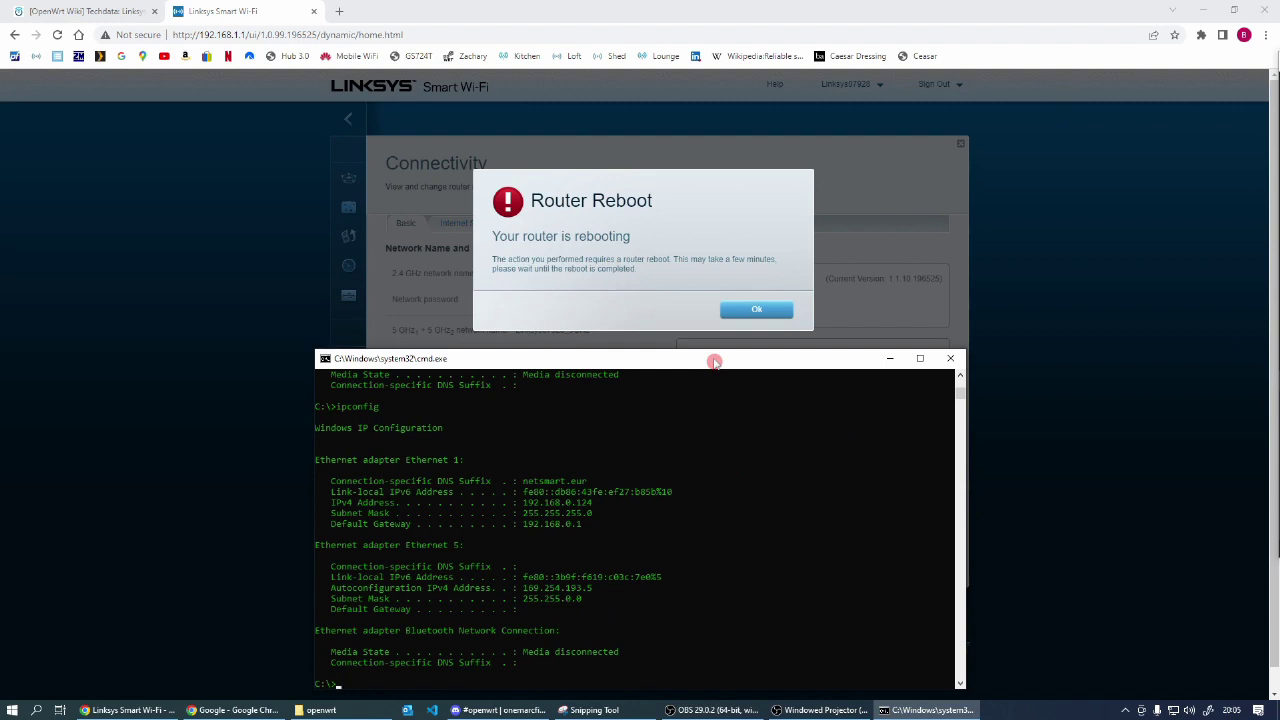
key("Up")
key("Return")
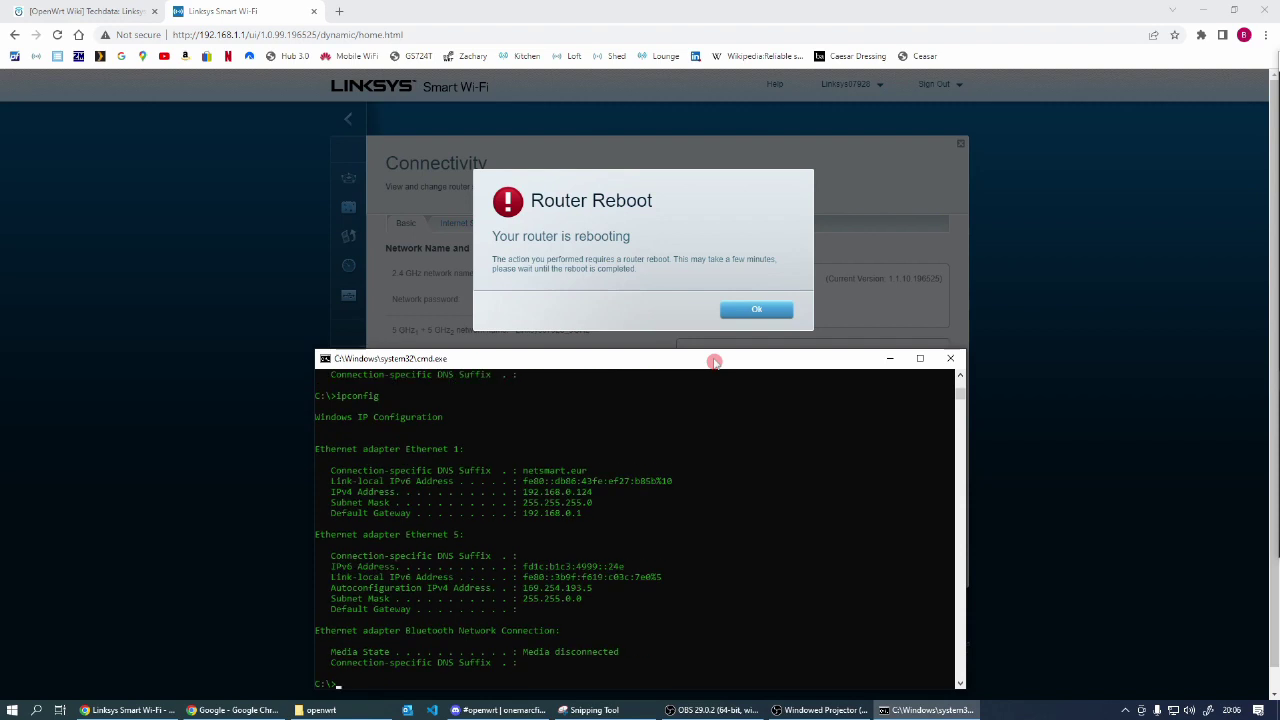
key("Up")
key("Return")
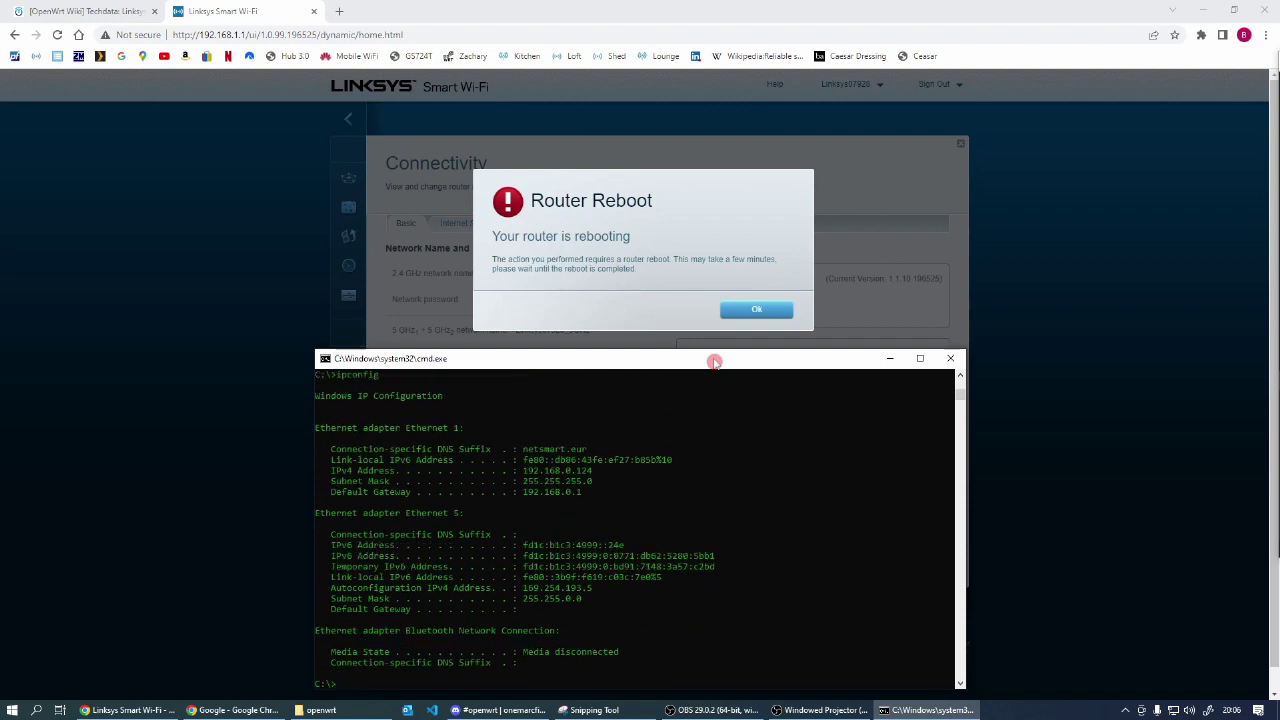
key("Up")
key("Return")
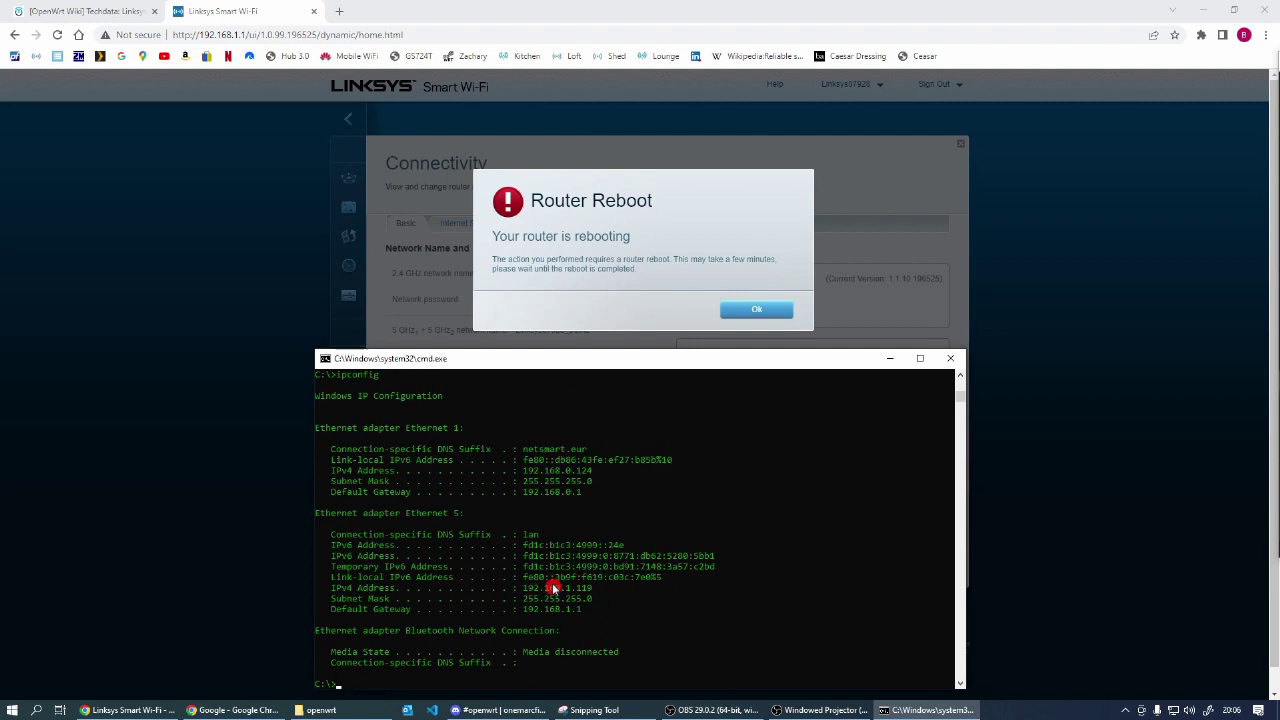
left_click(228, 226)
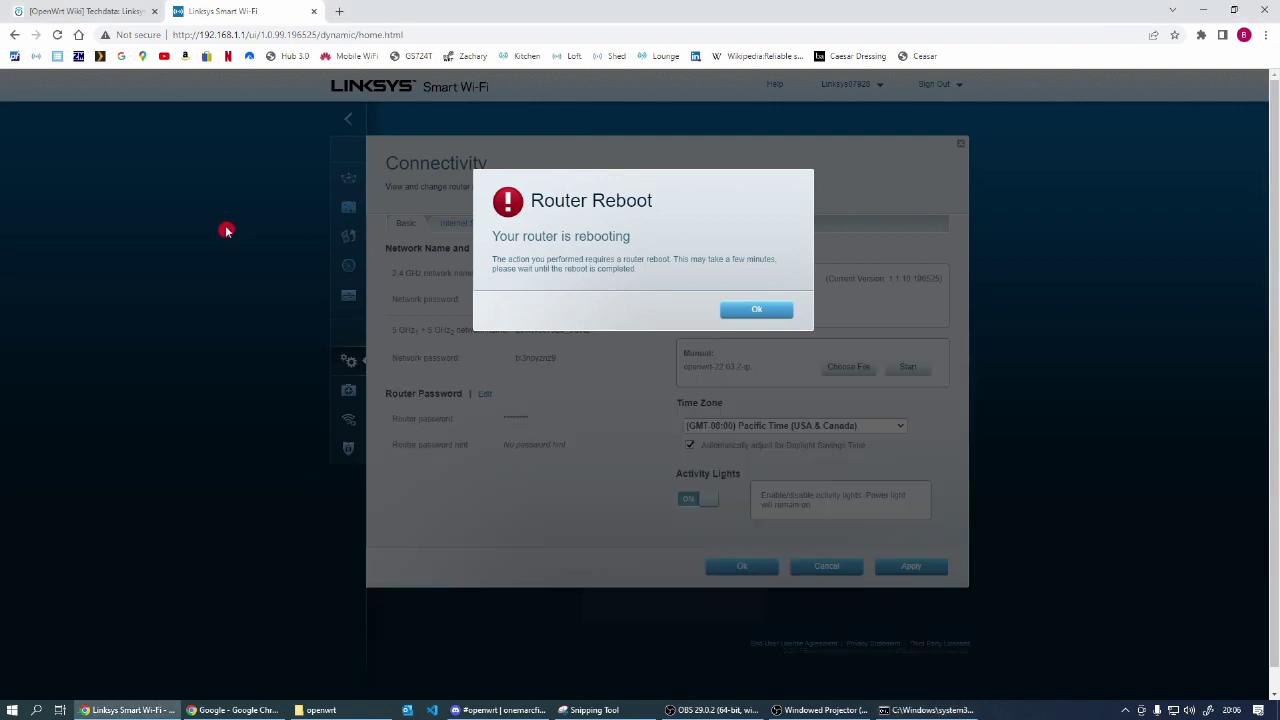
left_click(266, 36)
left_click(254, 35)
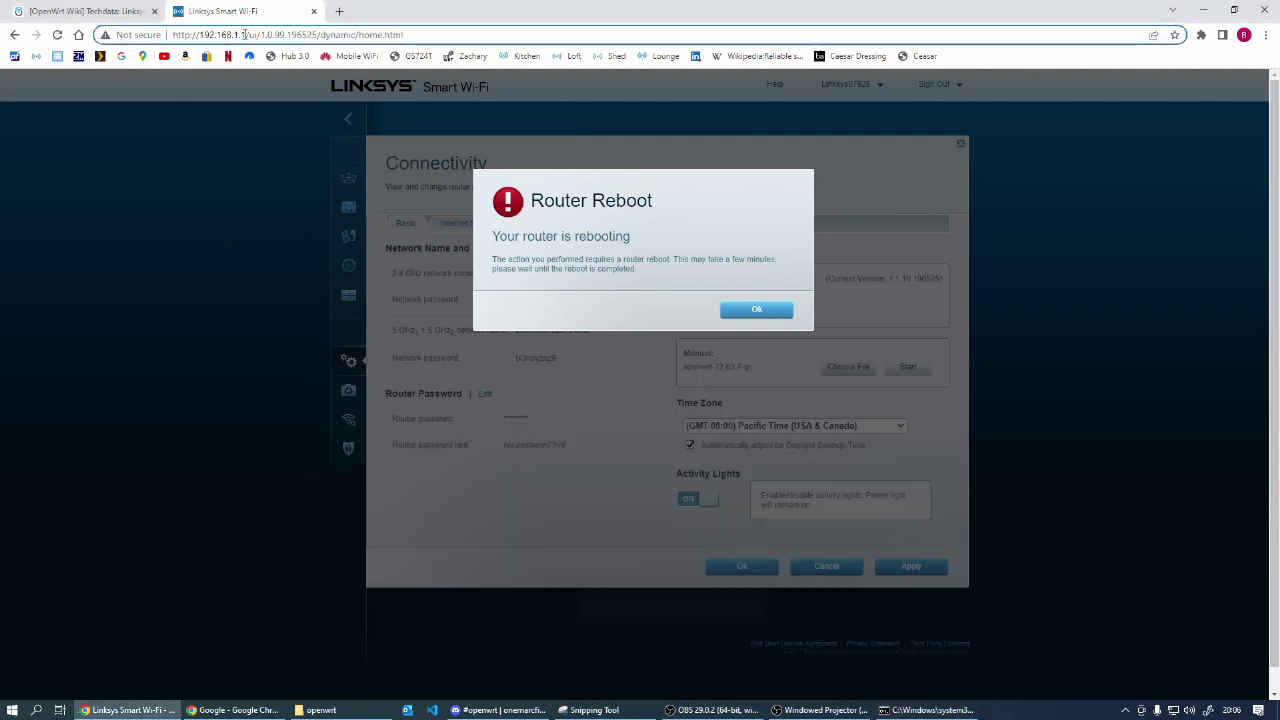
left_click_drag(244, 35, 689, 34)
key("BackSpace")
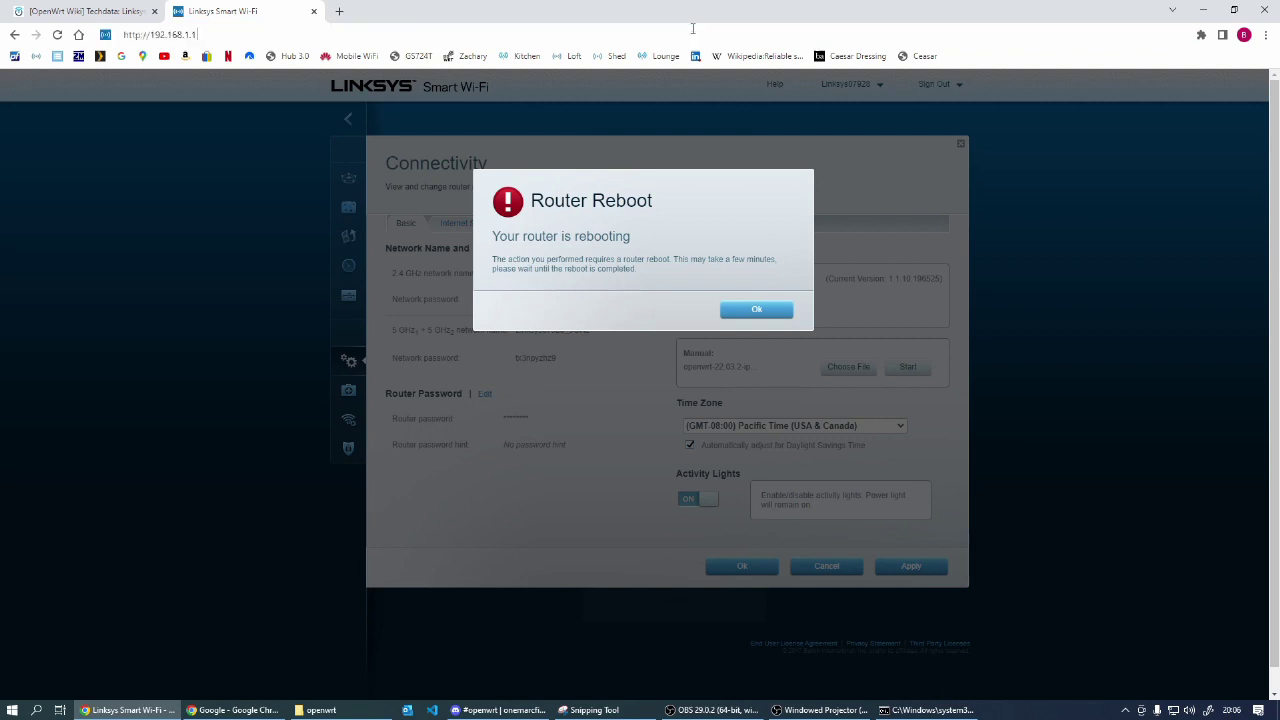
key("Return")
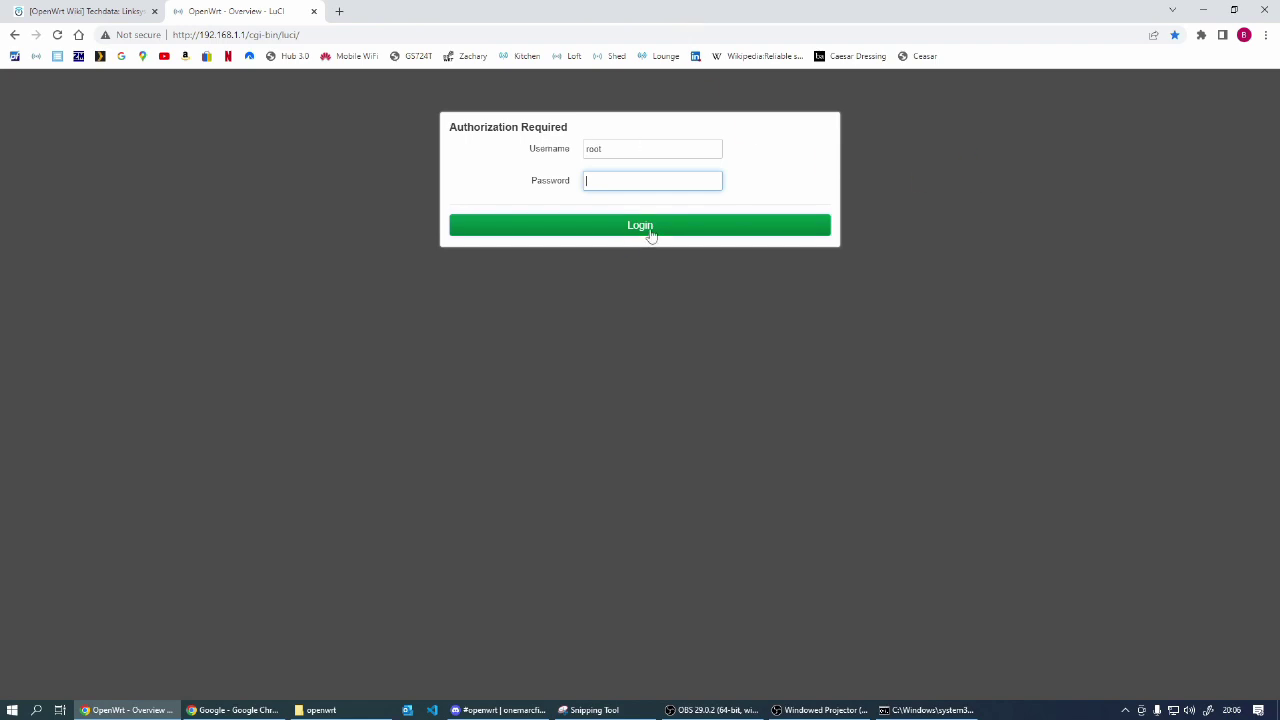
left_click(641, 227)
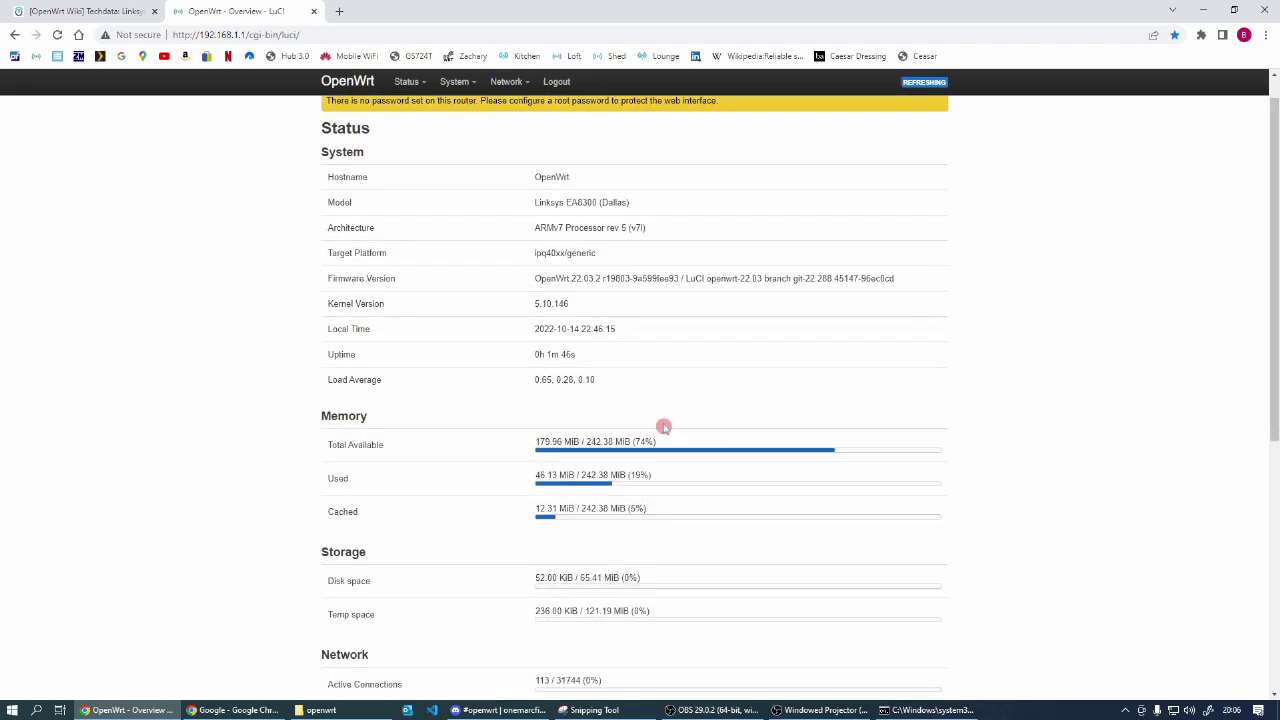
scroll(663, 425, "down", 3)
scroll(660, 418, "up", 3)
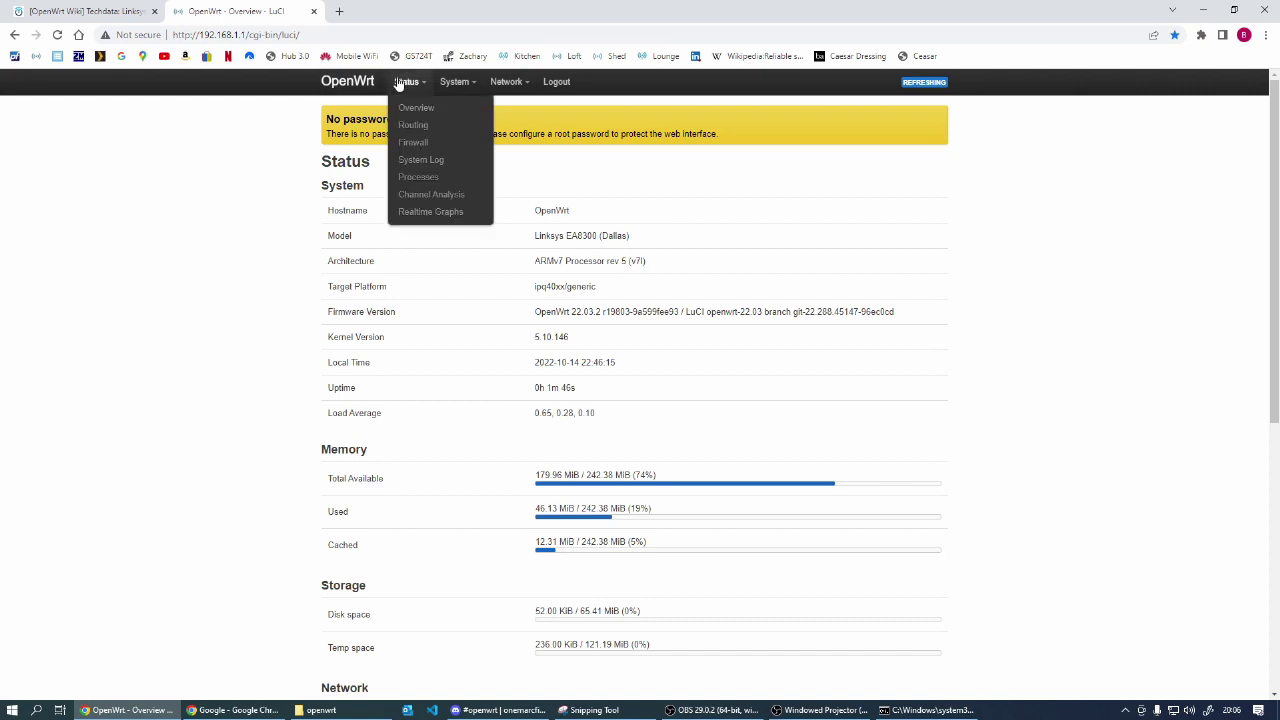
left_click(451, 88)
mouse_move(515, 90)
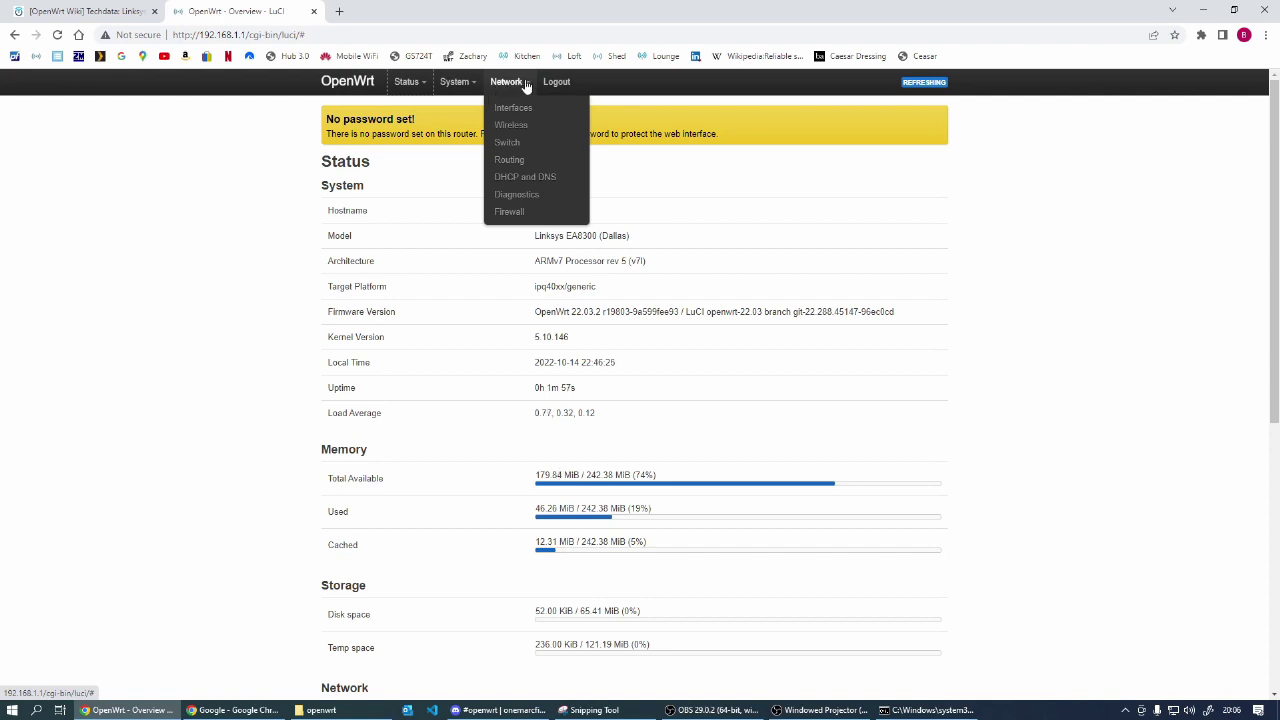
left_click(509, 146)
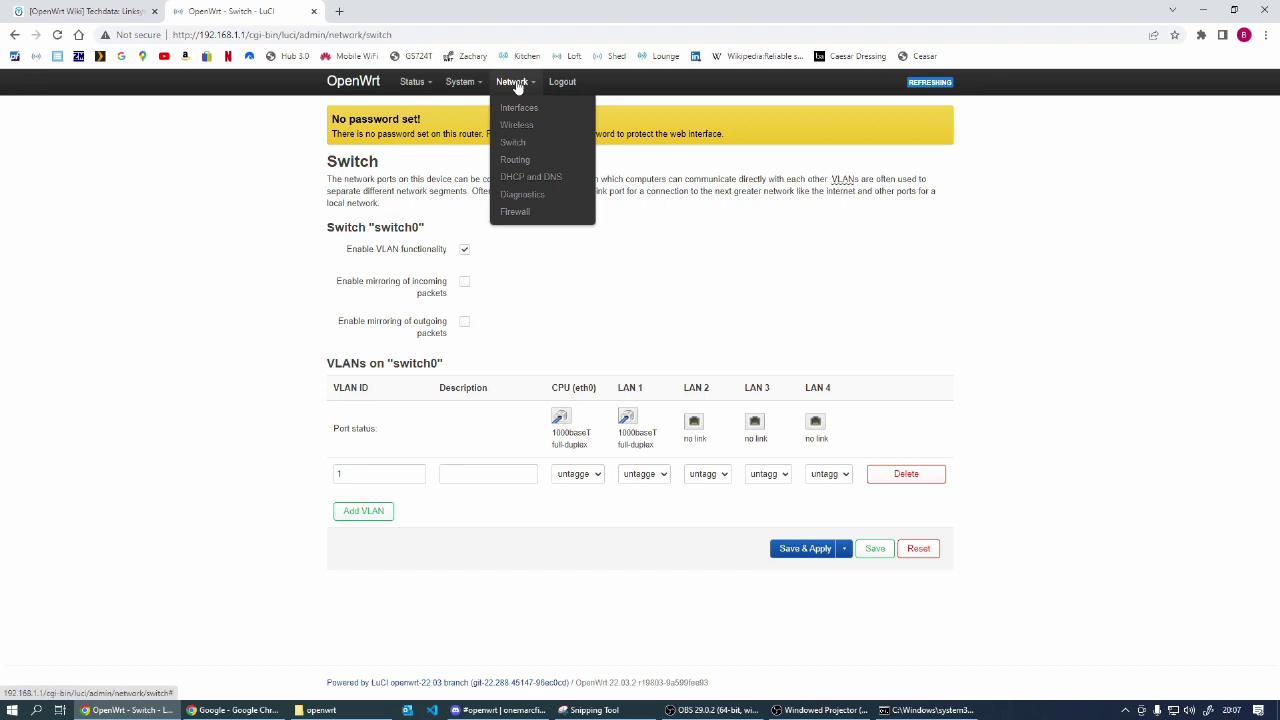
mouse_move(459, 84)
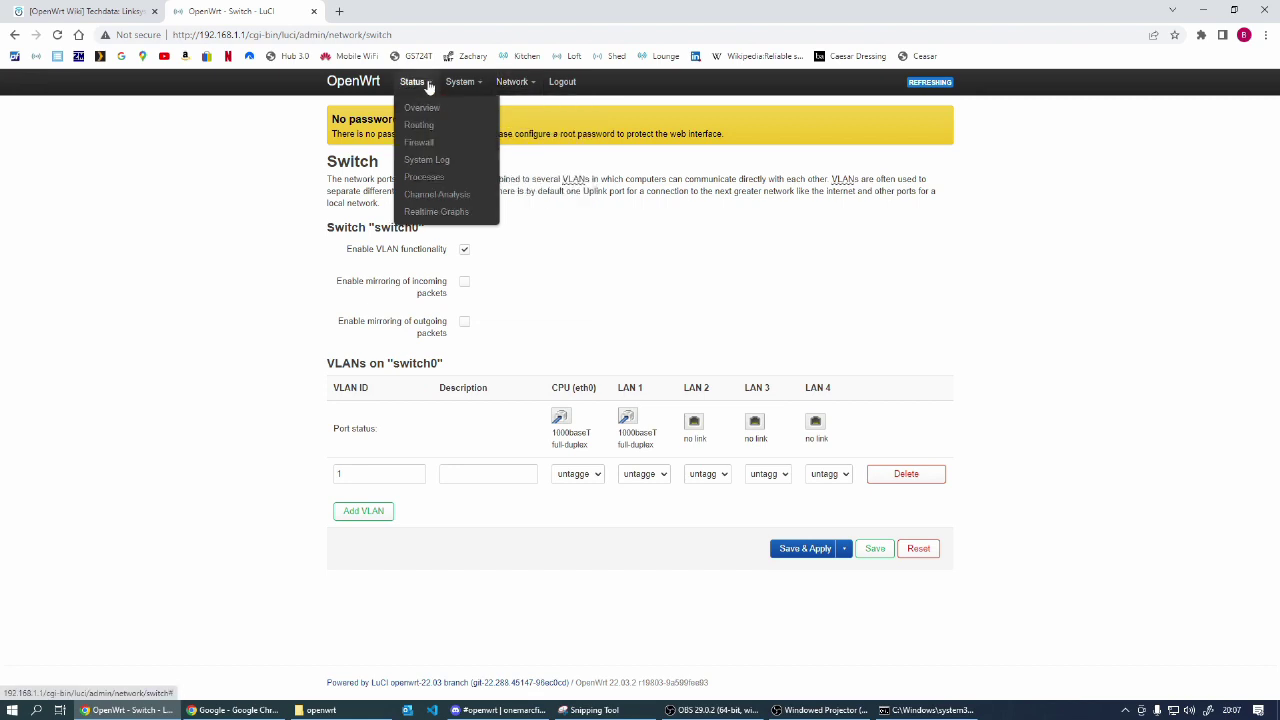
mouse_move(417, 86)
left_click(419, 110)
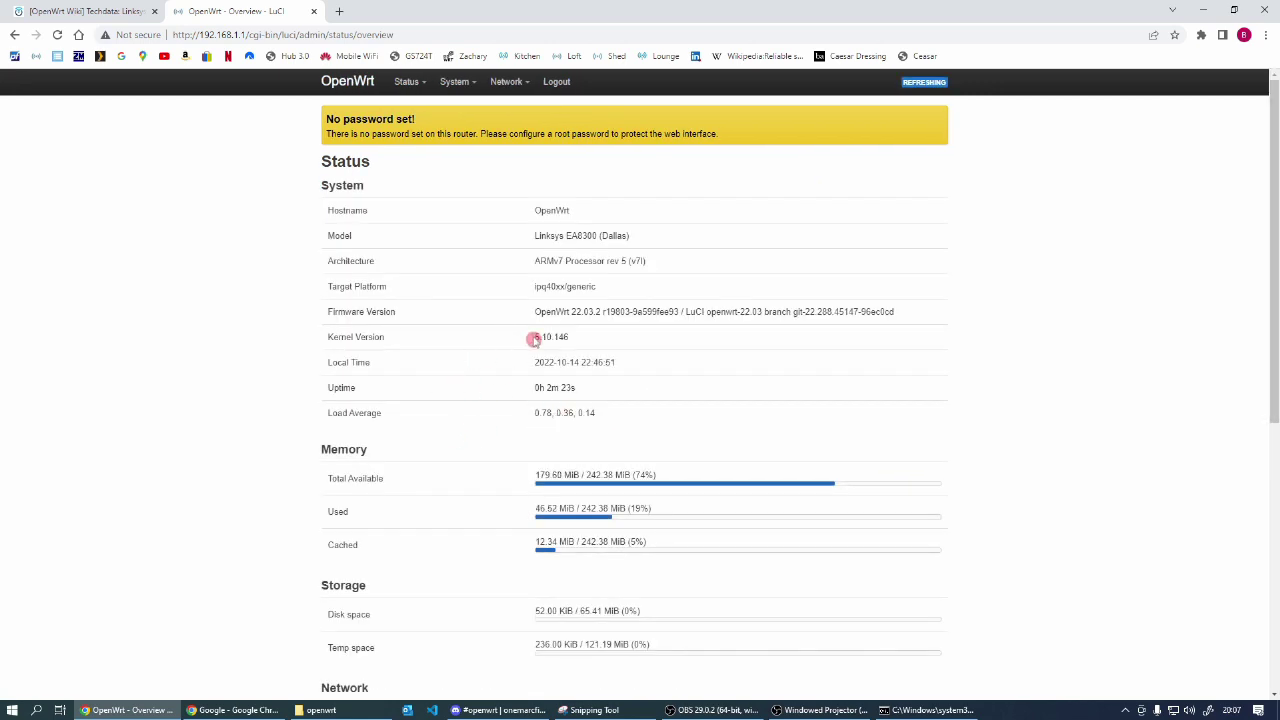
left_click_drag(535, 338, 633, 342)
left_click(541, 356)
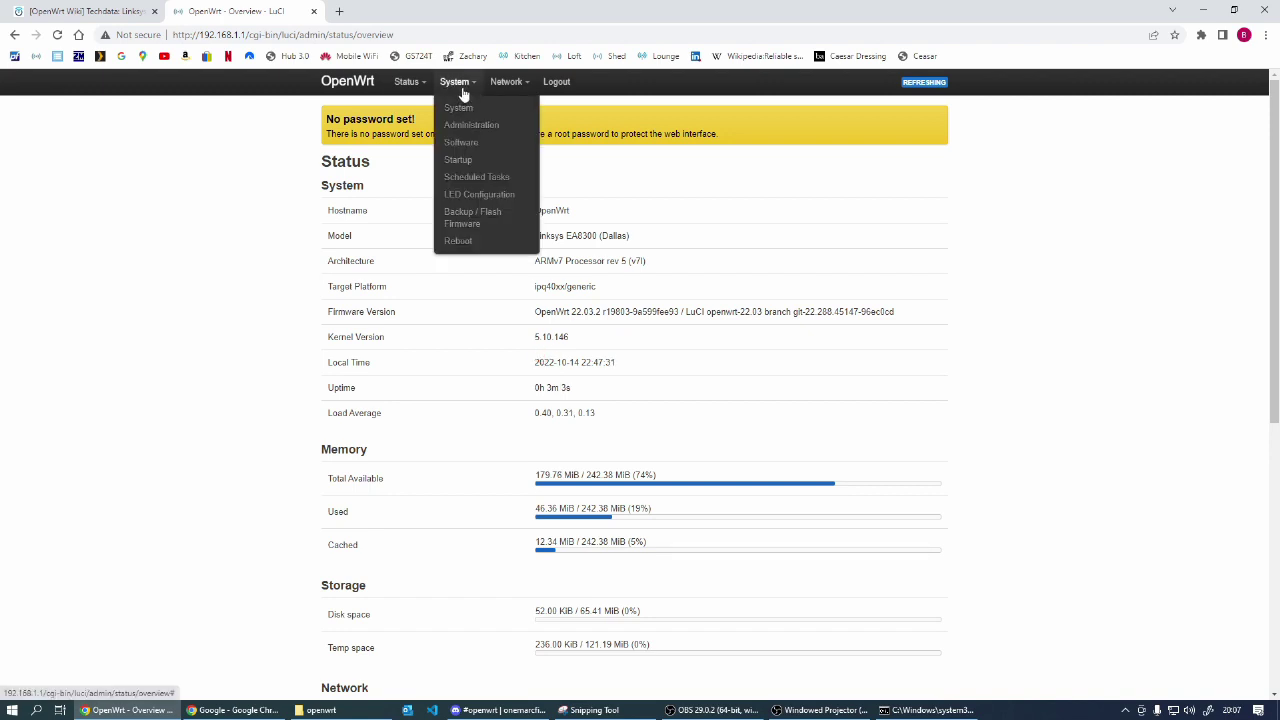
mouse_move(450, 90)
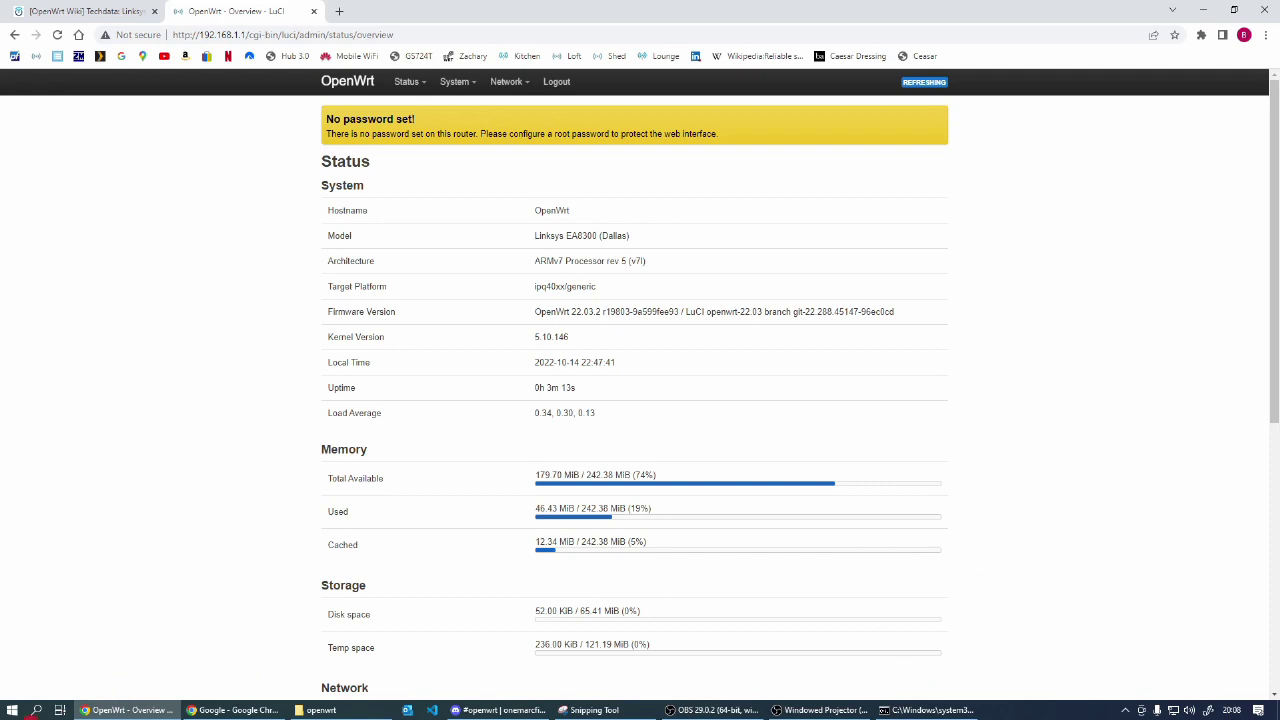
Step: Connect PuTTY to 192.168.1.1, accept the host key, and log in as root
left_click(12, 712)
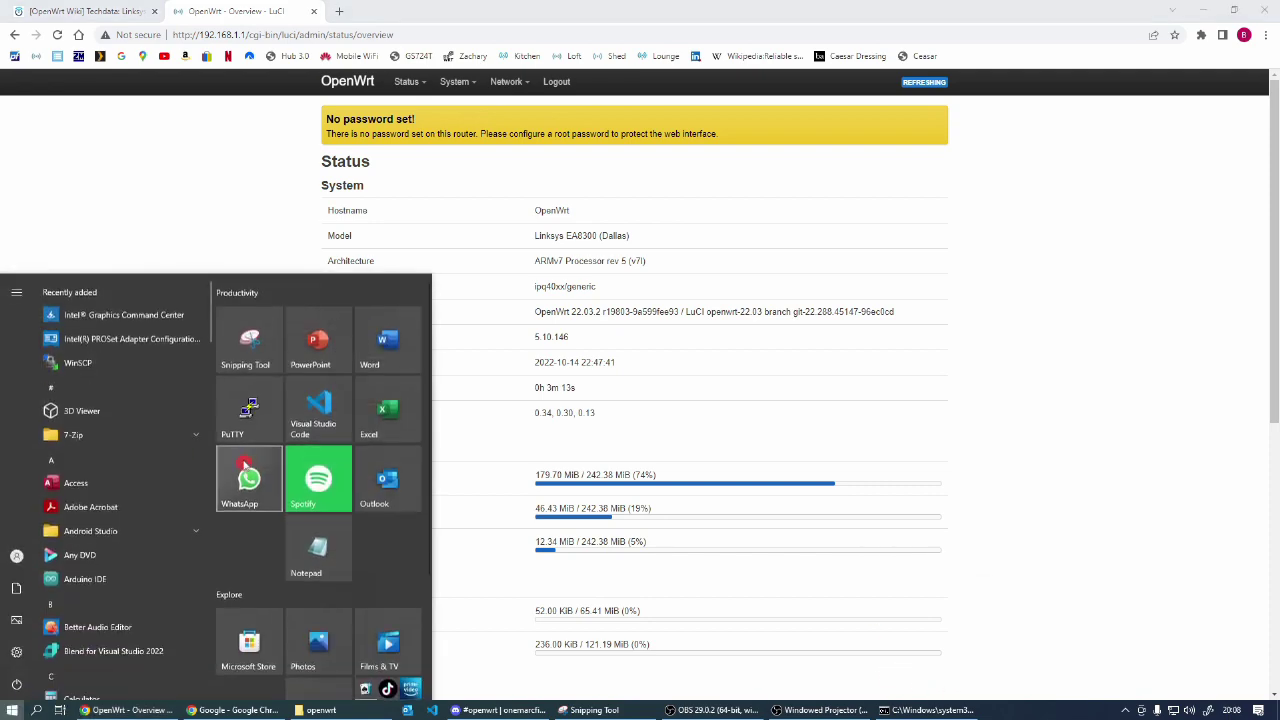
left_click(257, 415)
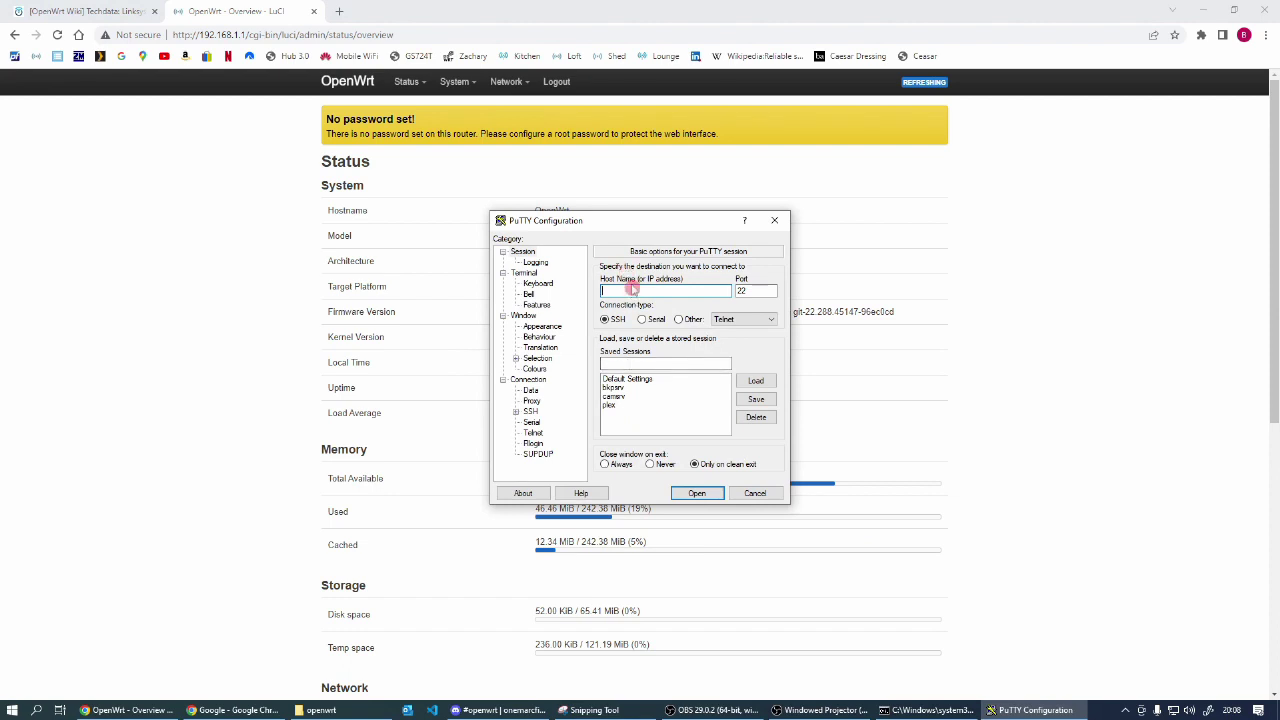
type("192.168.1.1")
left_click(697, 493)
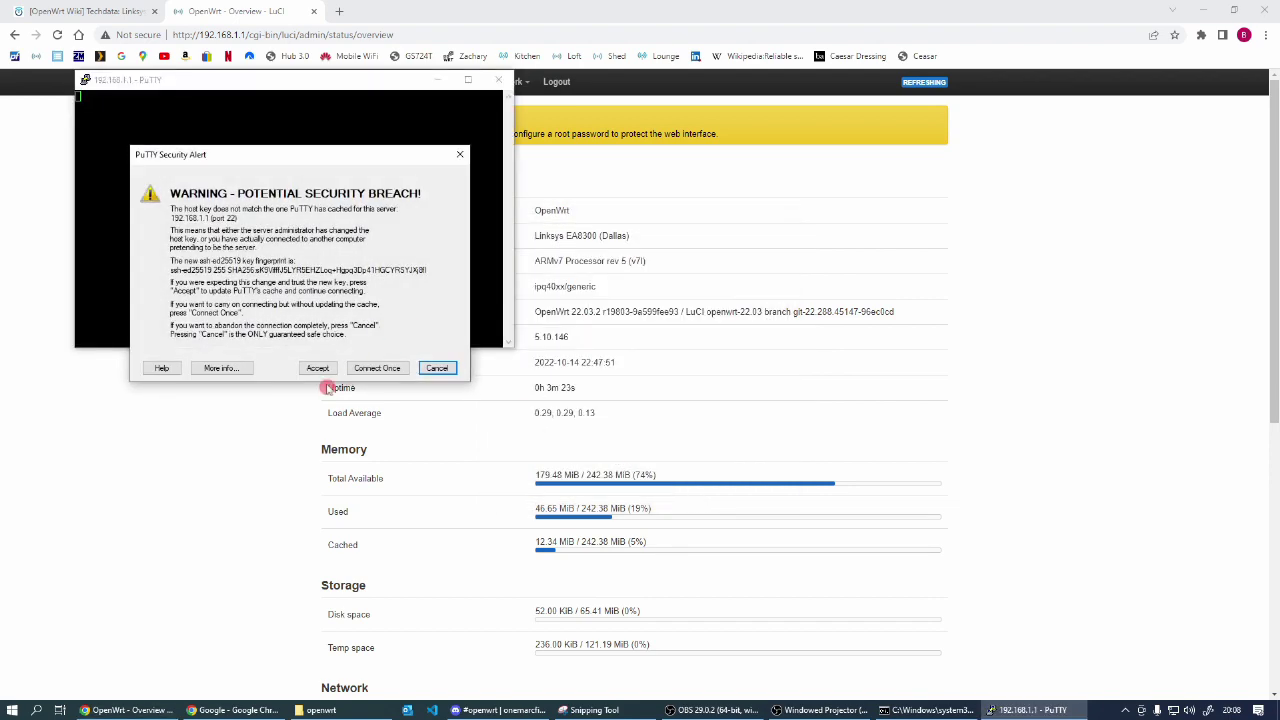
left_click(317, 368)
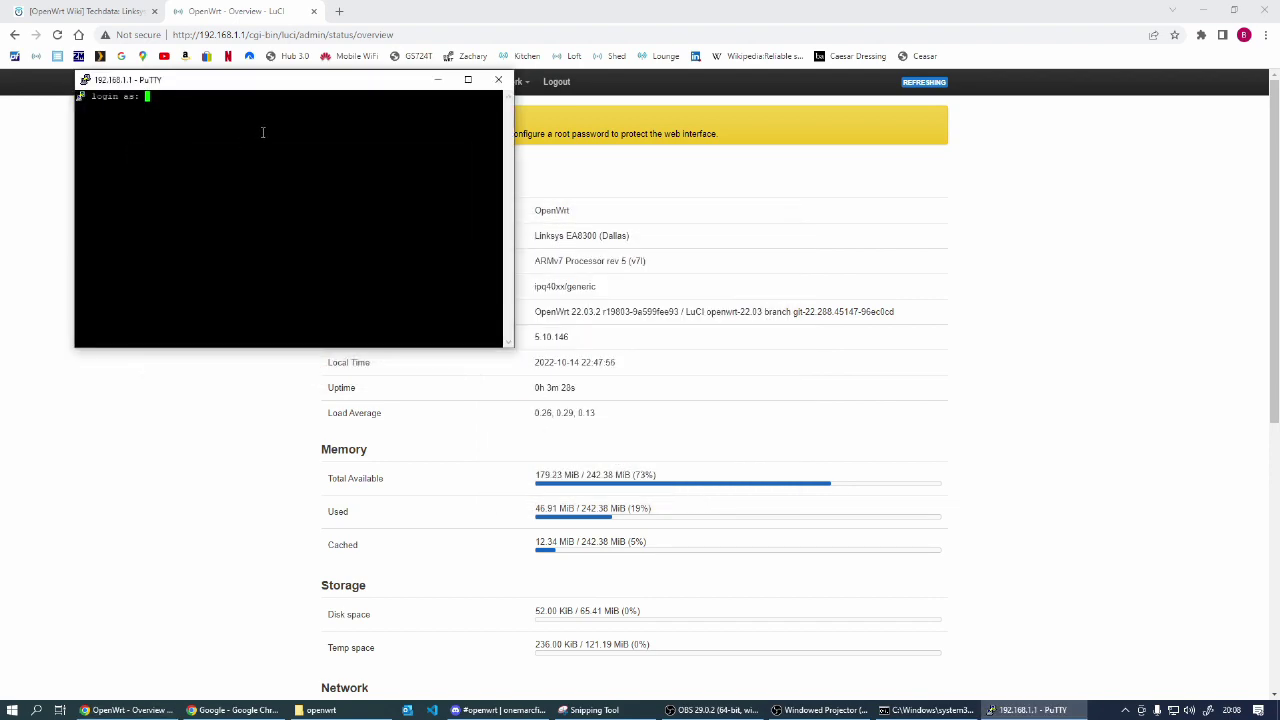
type("root")
key("Return")
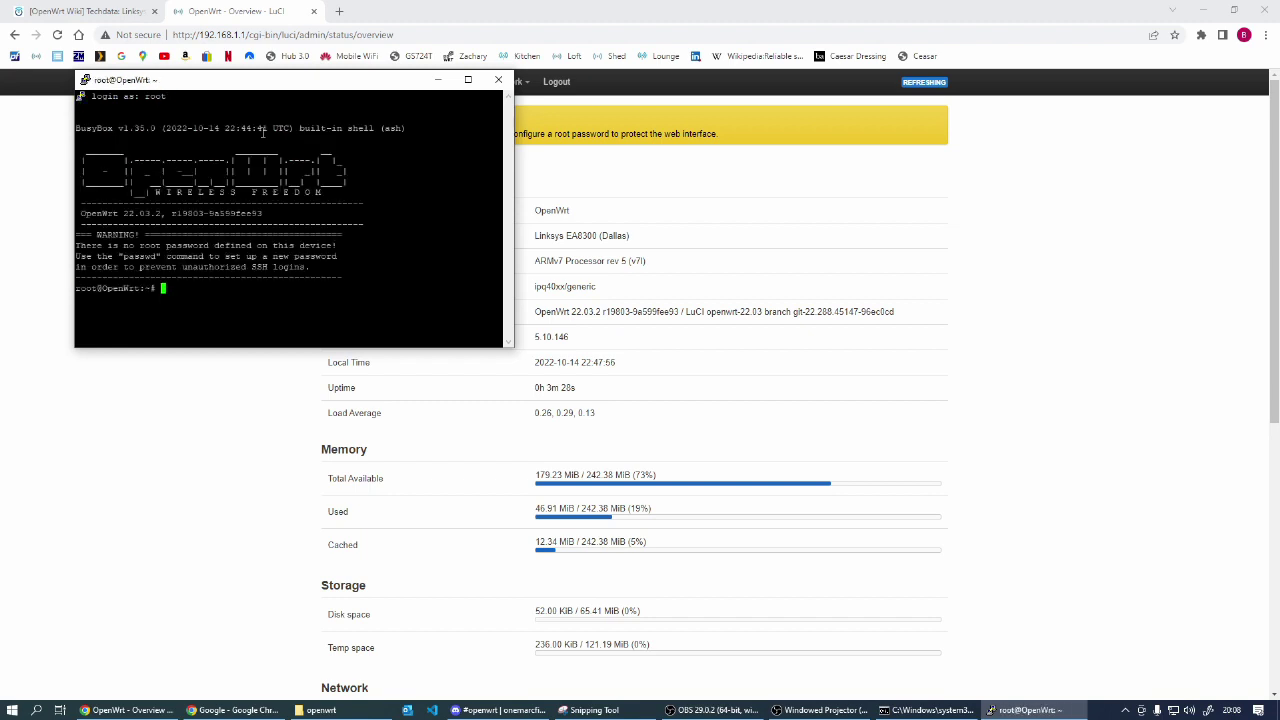
Step: Widen and reposition the terminal, then dock the pull request window into the main browser
left_click_drag(513, 307, 758, 307)
left_click_drag(412, 85, 599, 194)
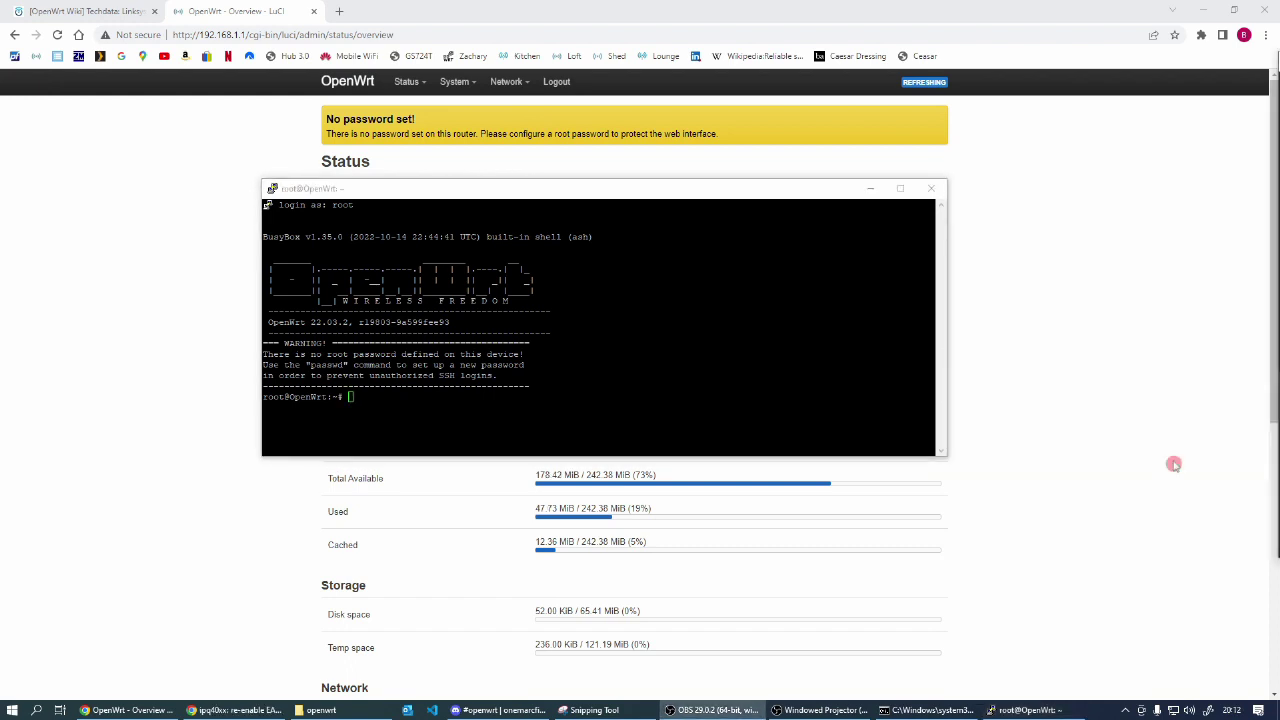
key("alt+Tab")
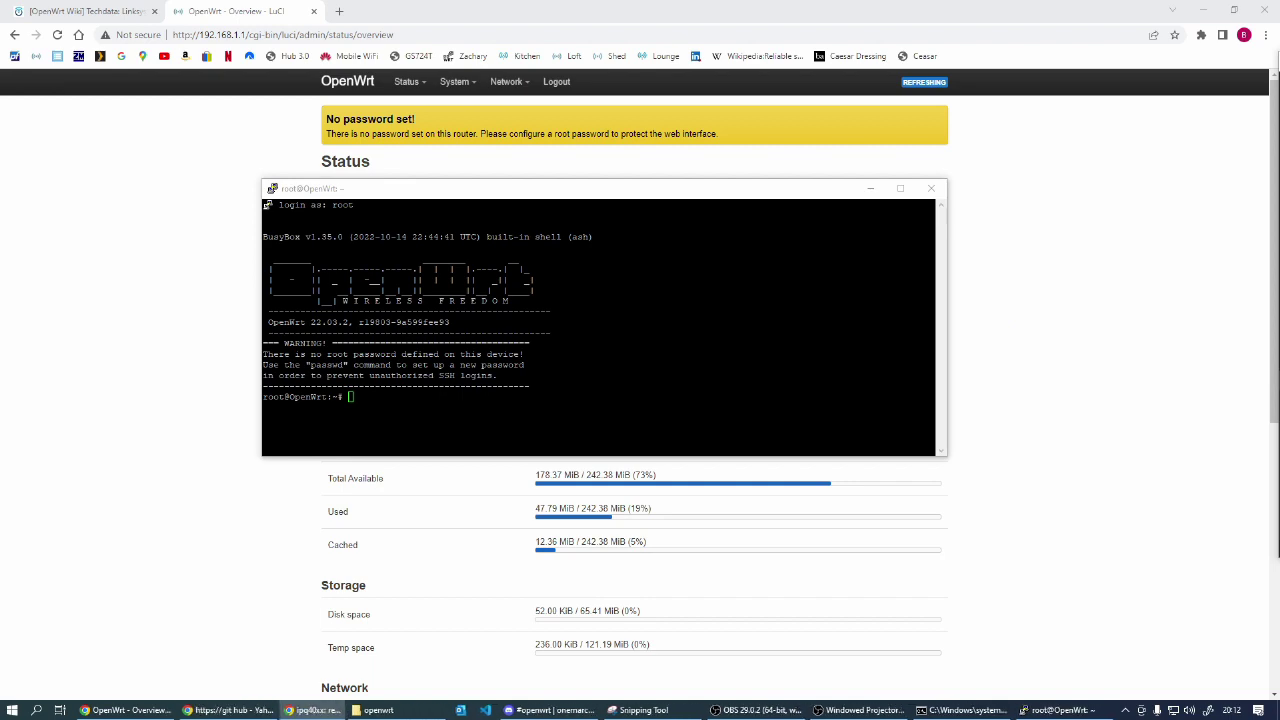
left_click_drag(0, 180, 419, 16)
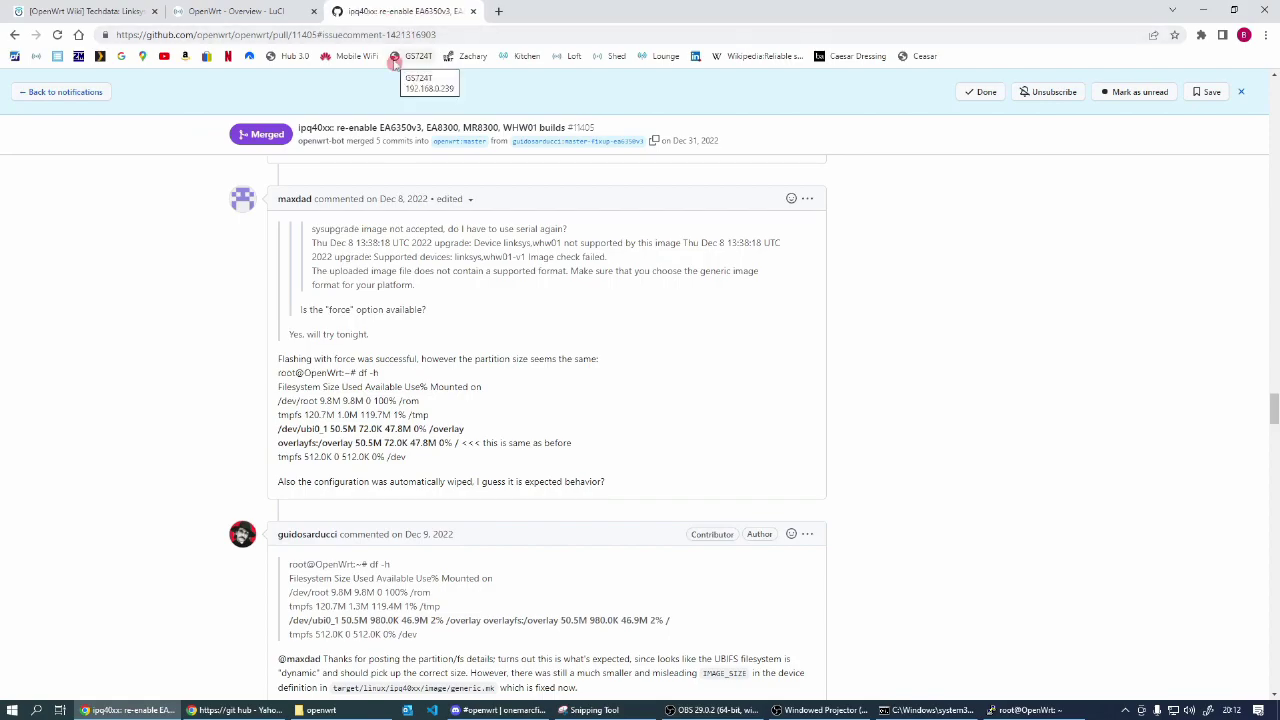
Step: Scroll pull request #11405 down to its 'Testing EA6350v3, EA8300, MR8300' kernel-size steps
scroll(470, 340, "up", 5)
scroll(461, 336, "up", 15)
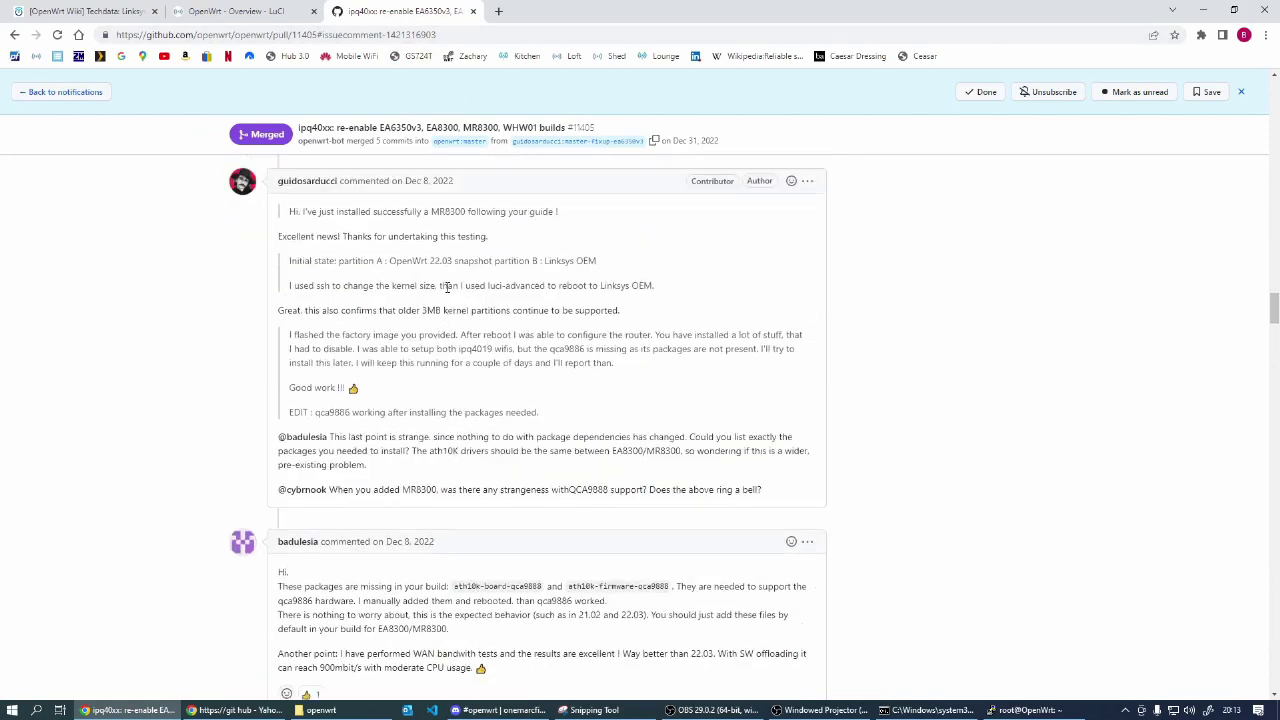
scroll(445, 260, "up", 4)
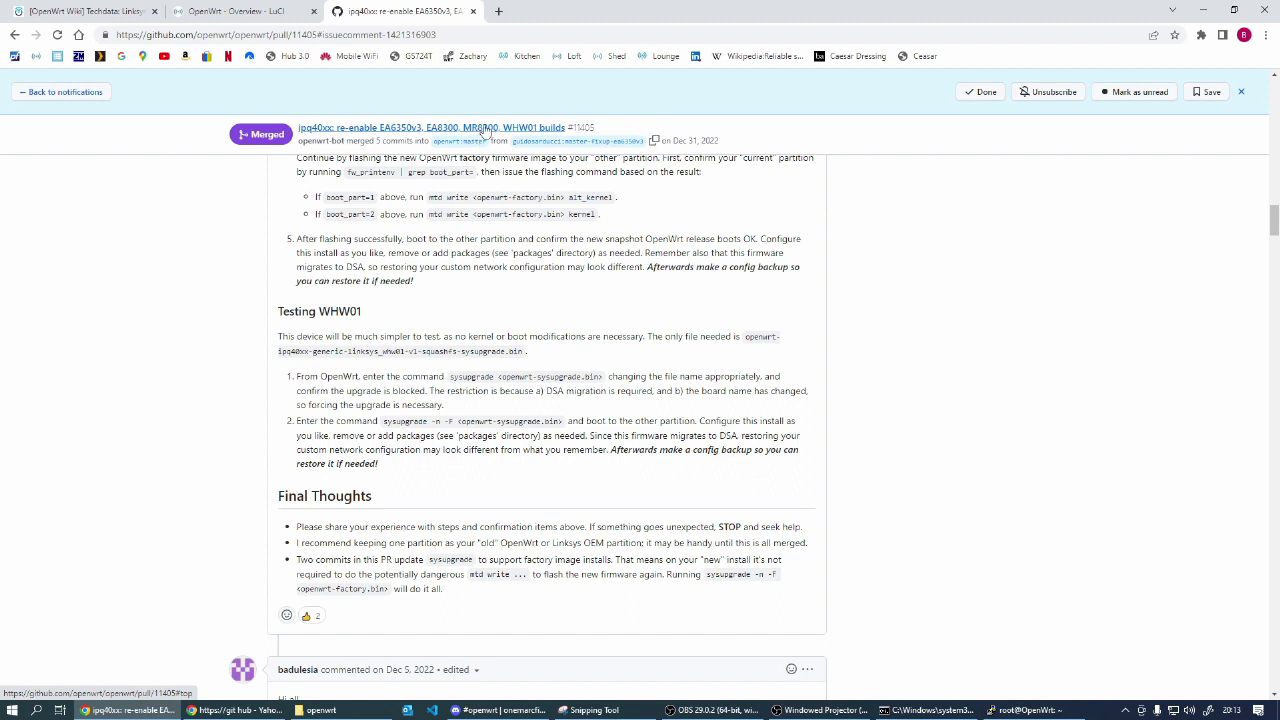
left_click(462, 140)
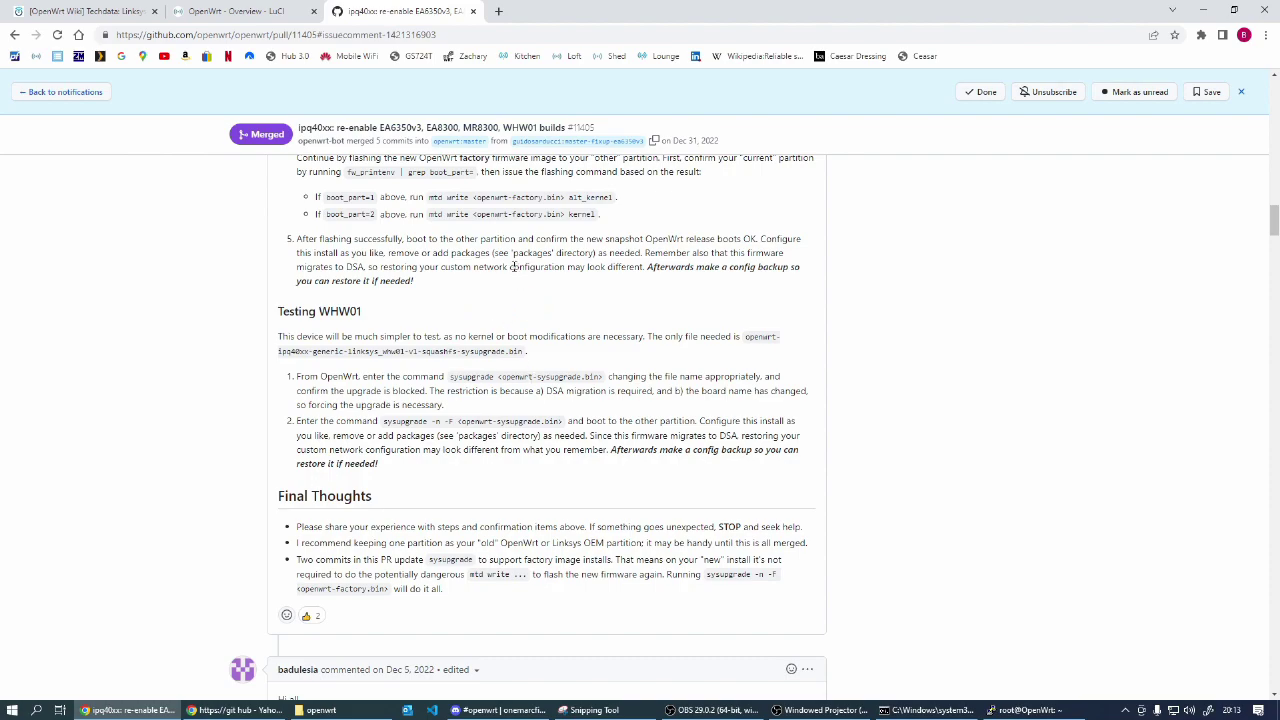
scroll(497, 314, "up", 10)
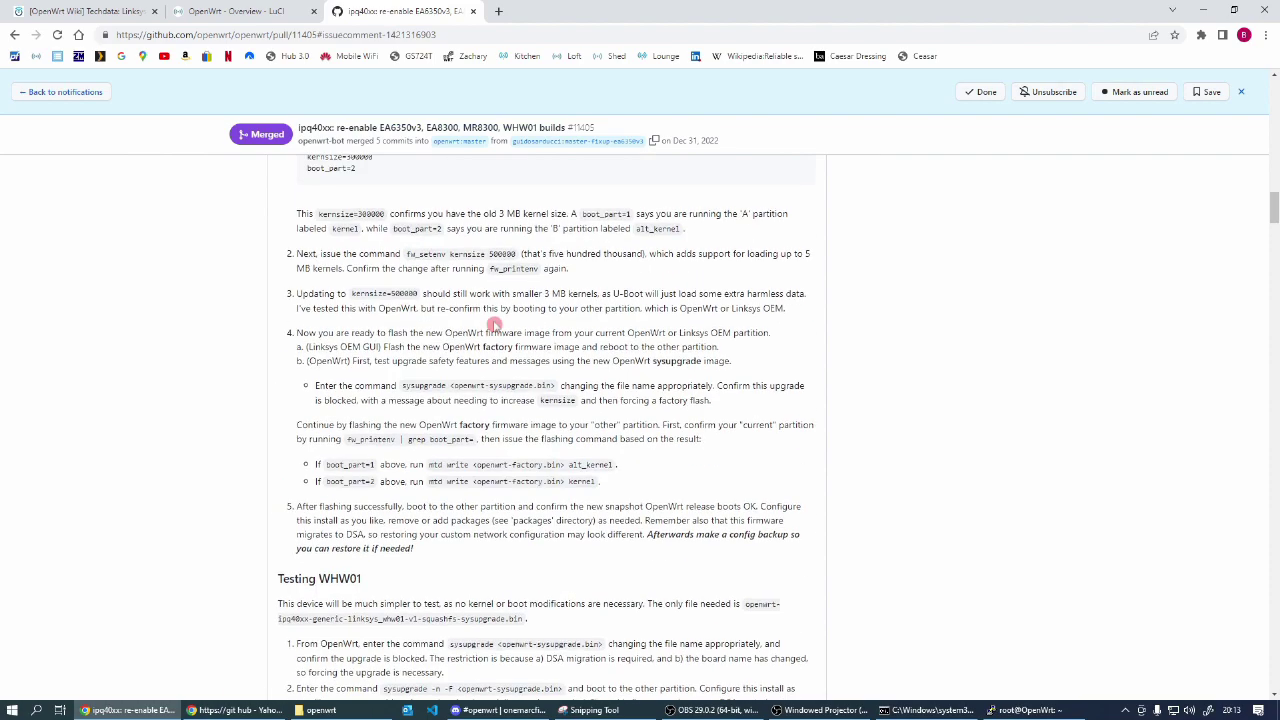
scroll(494, 346, "up", 15)
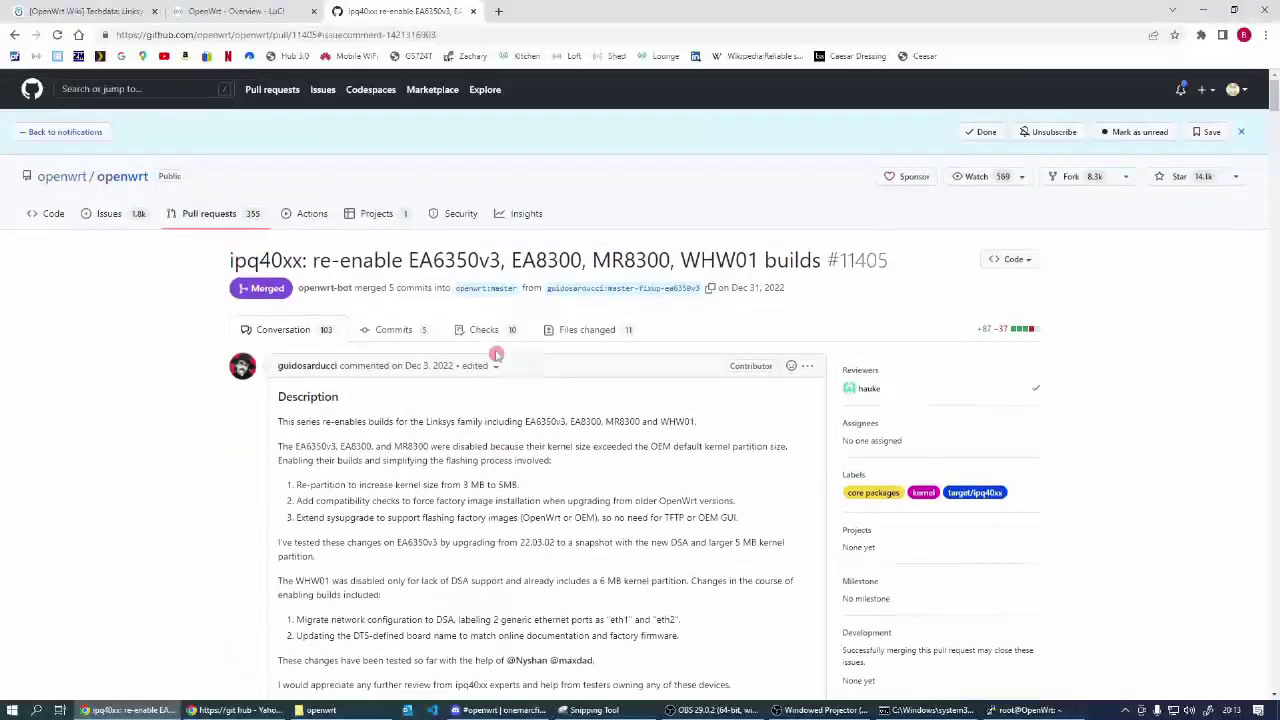
scroll(466, 380, "down", 1)
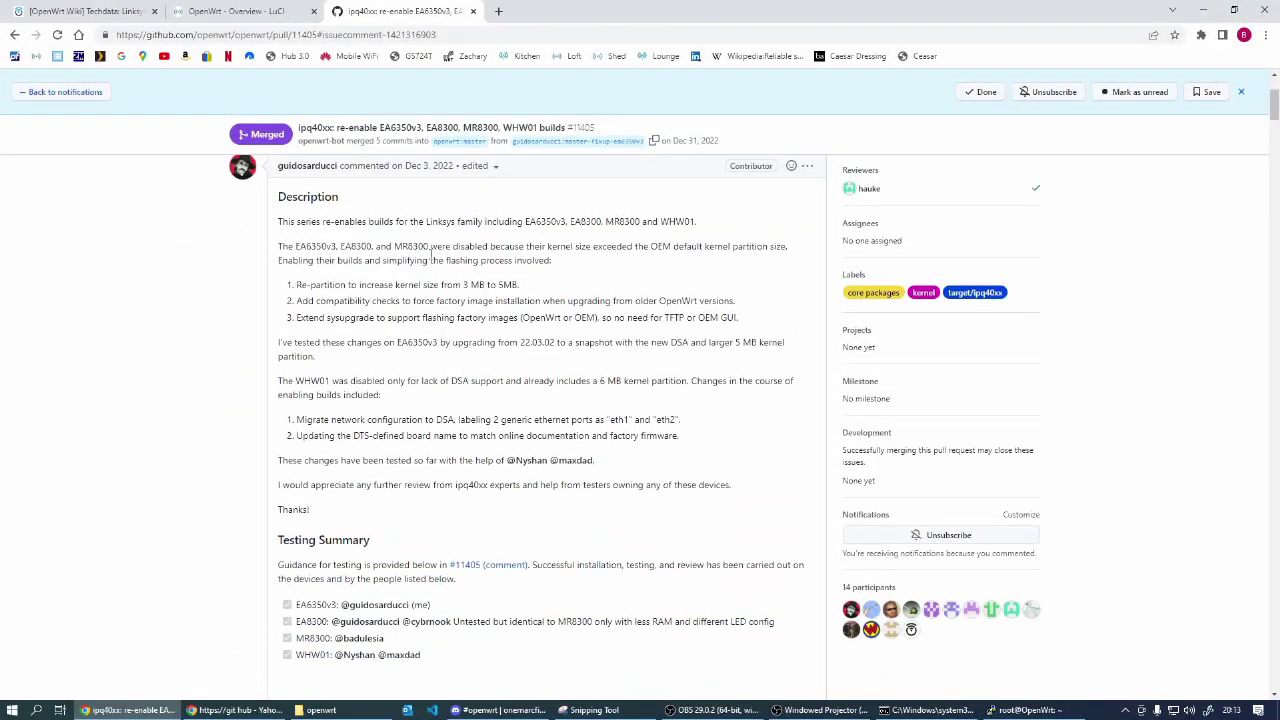
left_click(384, 281)
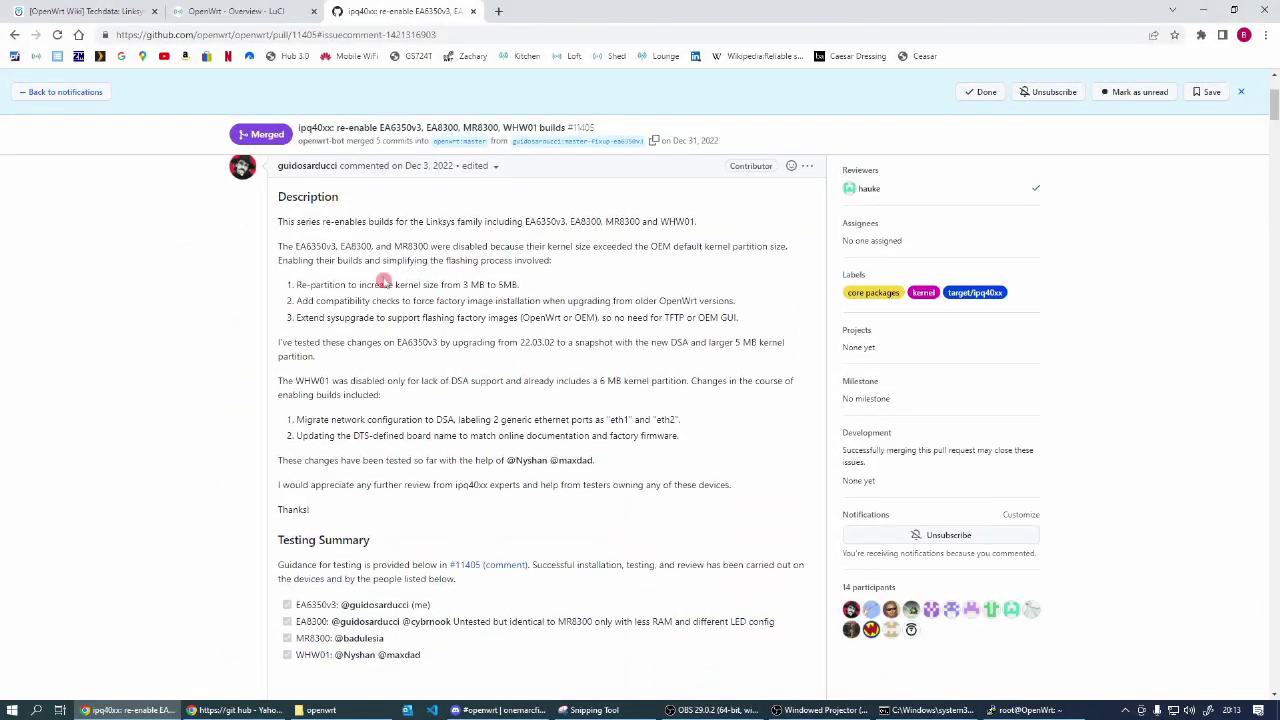
left_click(291, 285)
left_click(456, 505)
scroll(456, 505, "down", 6)
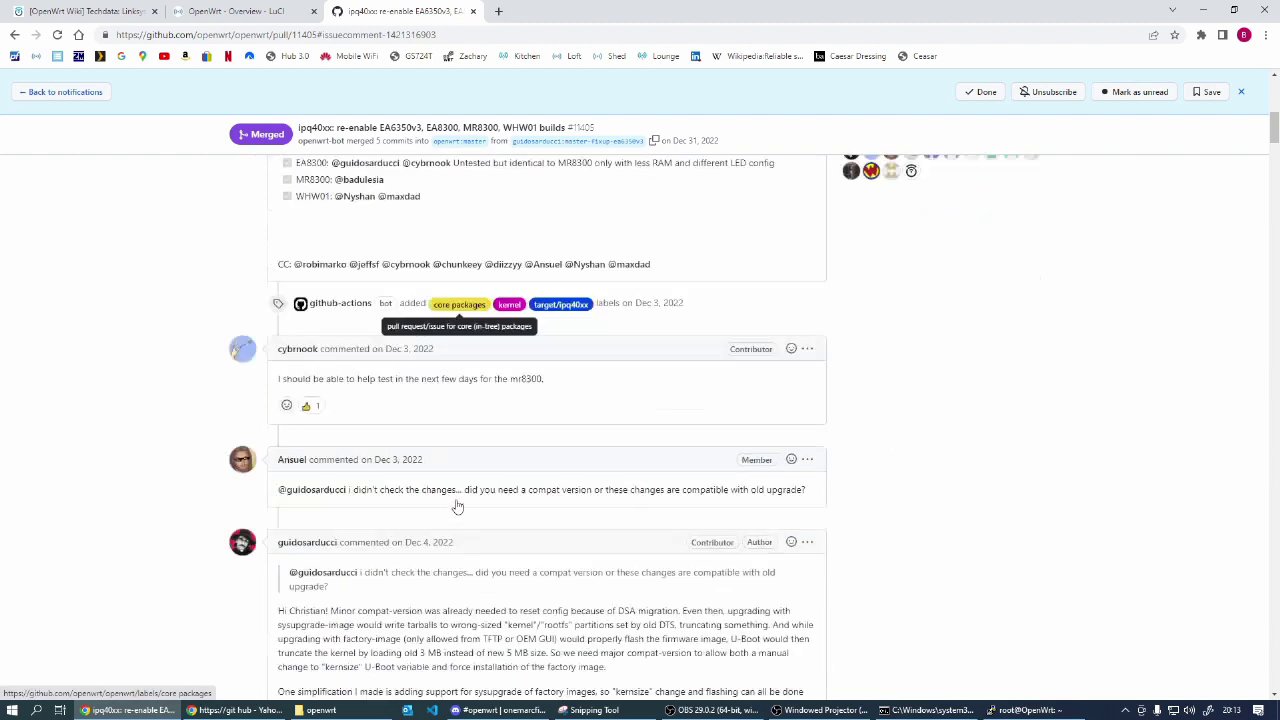
scroll(458, 498, "down", 3)
left_click(456, 503)
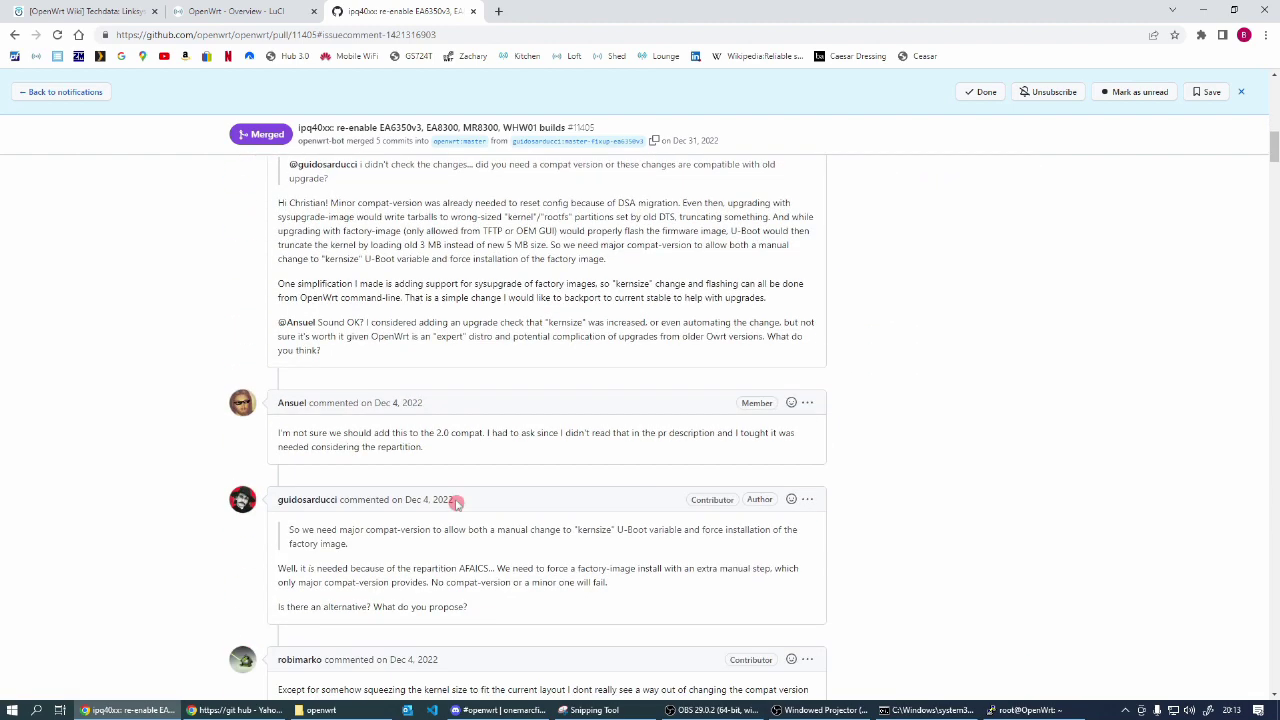
scroll(456, 503, "down", 4)
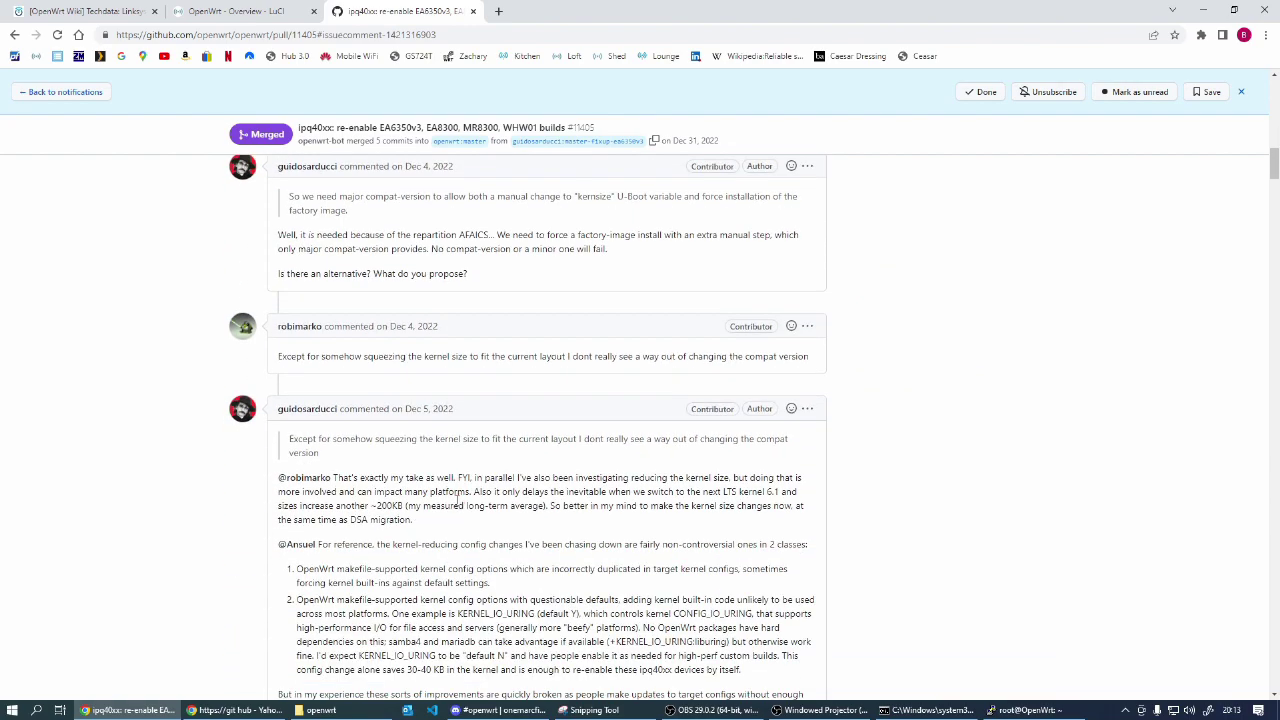
scroll(461, 503, "down", 3)
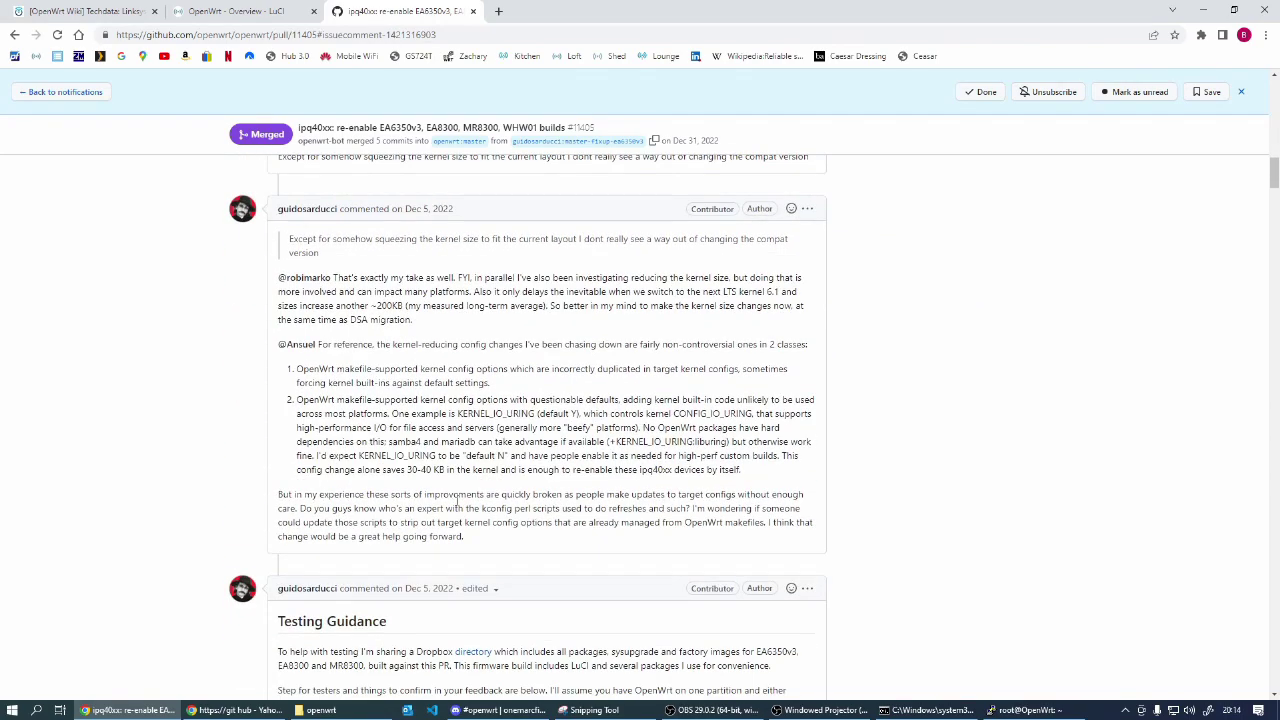
scroll(456, 503, "down", 3)
scroll(456, 503, "down", 3)
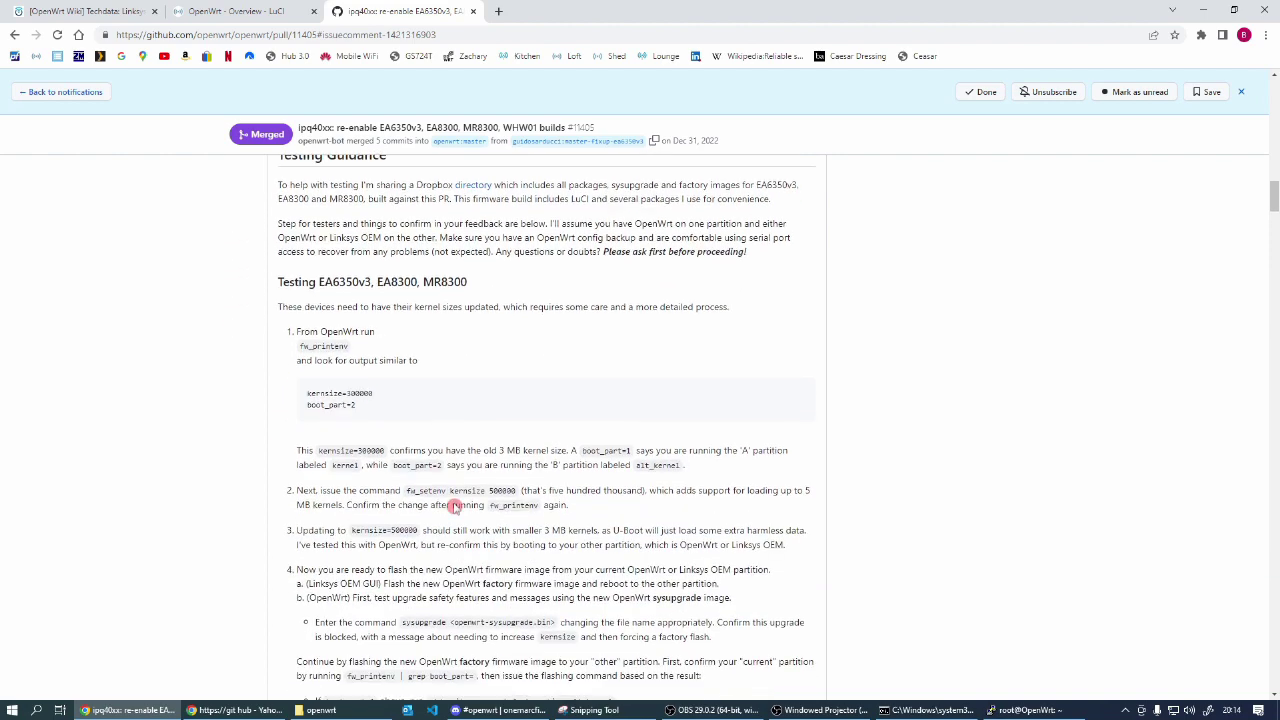
scroll(452, 503, "down", 1)
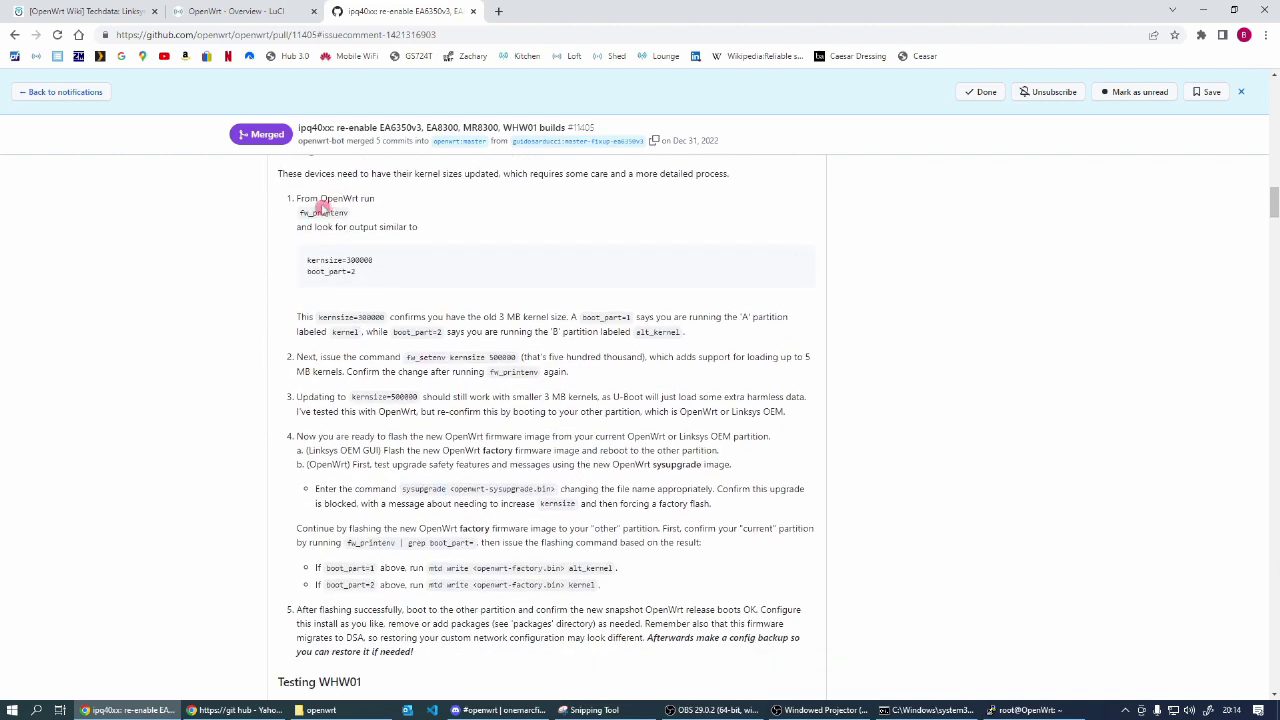
Step: Copy fw_printenv from the pull request and run it in the router's SSH shell
left_click_drag(299, 212, 343, 222)
key("ctrl+c")
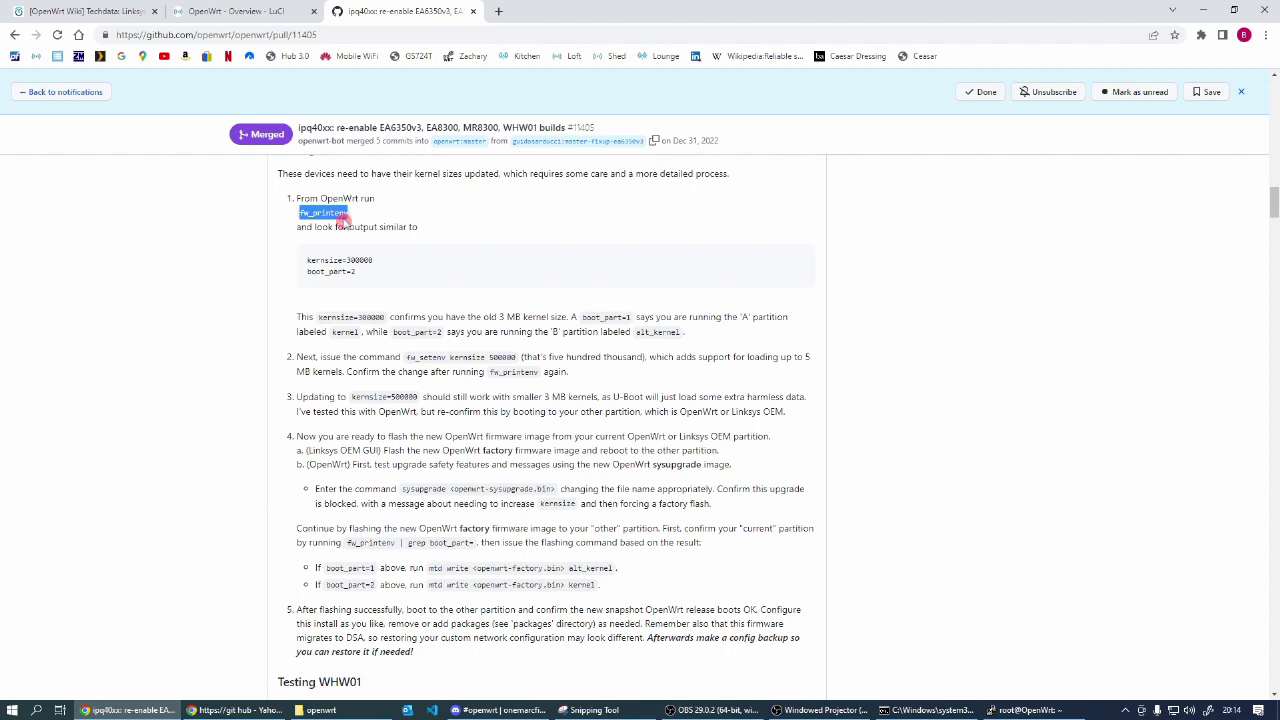
left_click(1025, 710)
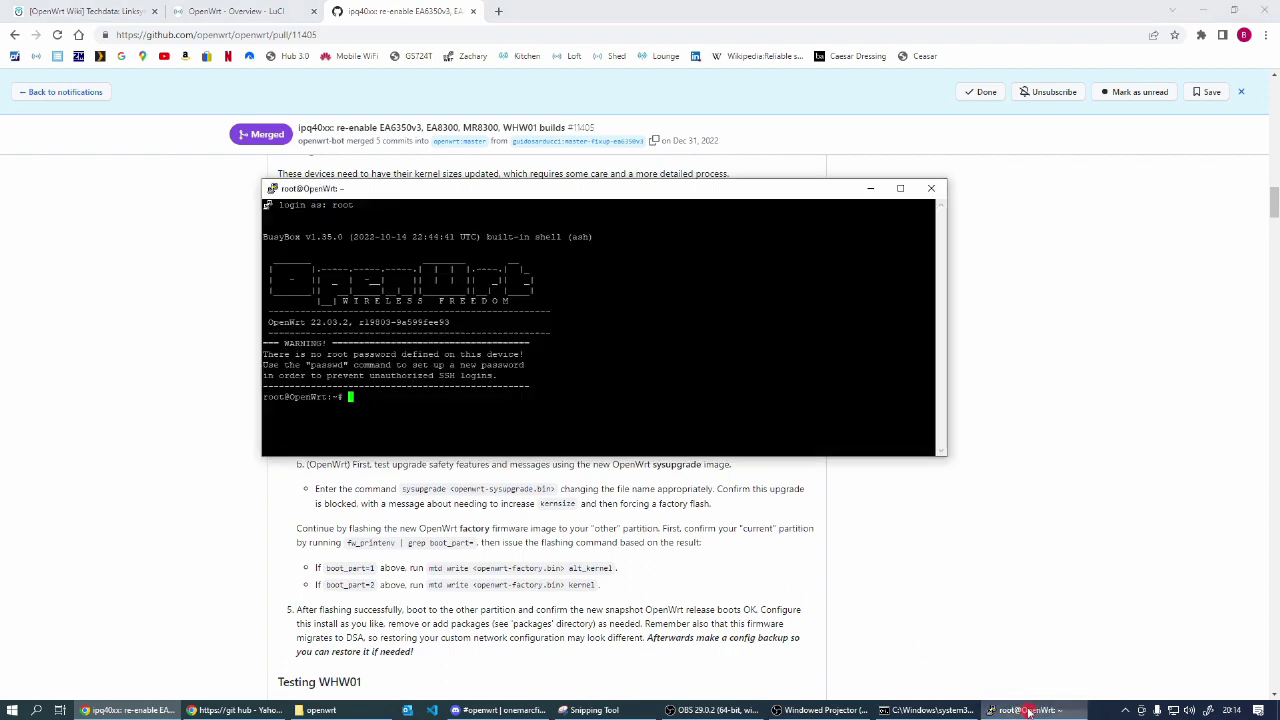
right_click(372, 397)
key("Return")
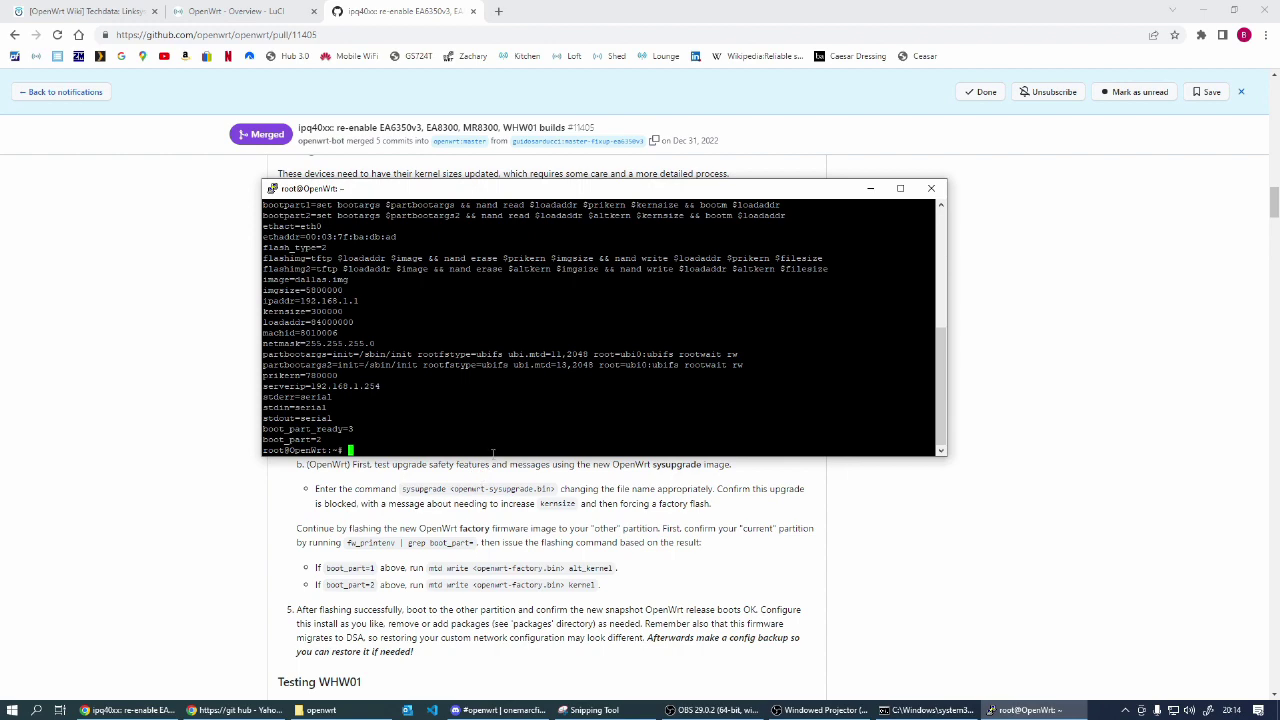
Step: Arrange the terminal beside the instructions and copy the 'fw_setenv kernsize 500000' command
left_click_drag(490, 455, 490, 698)
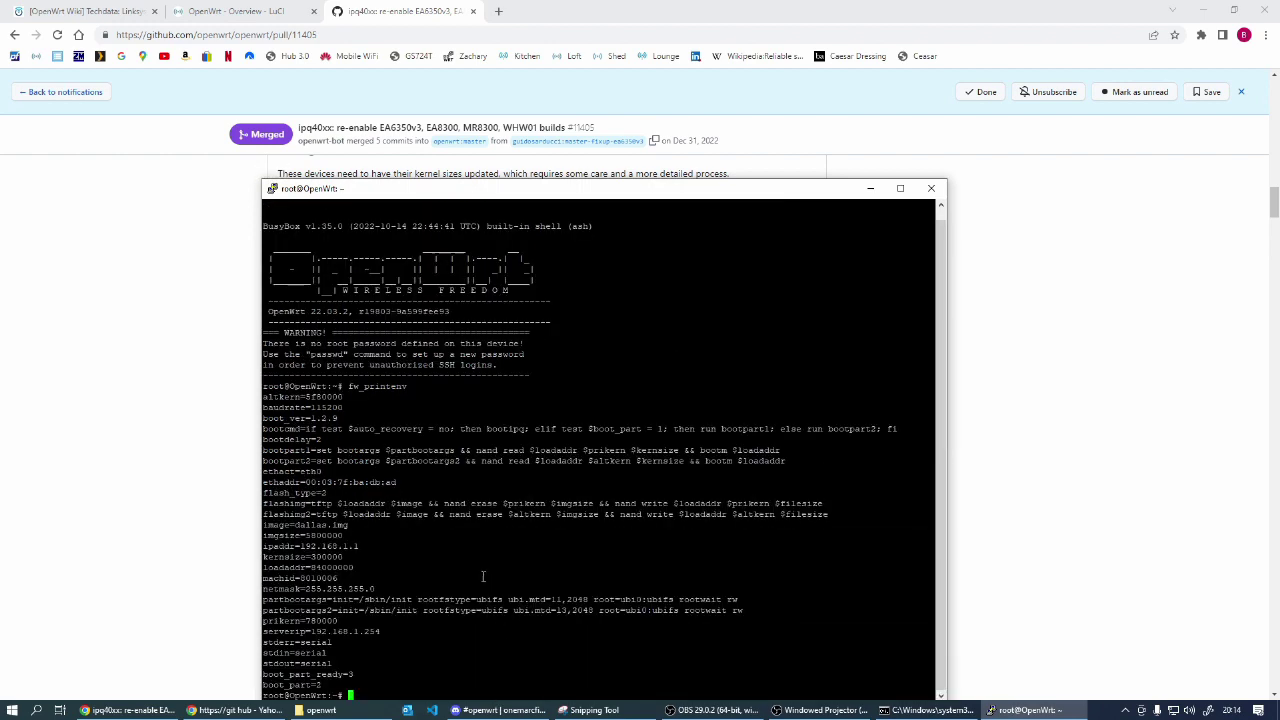
left_click_drag(535, 190, 754, 67)
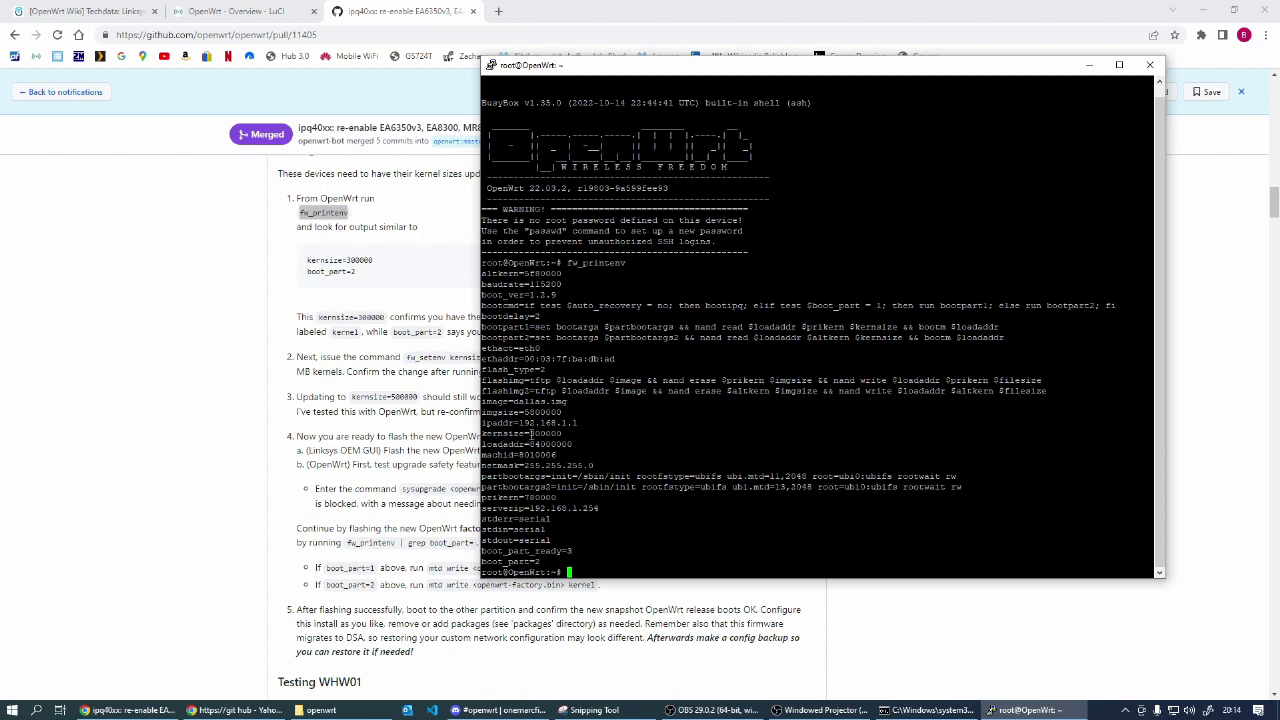
left_click_drag(528, 434, 563, 434)
left_click(547, 434)
left_click_drag(734, 68, 846, 81)
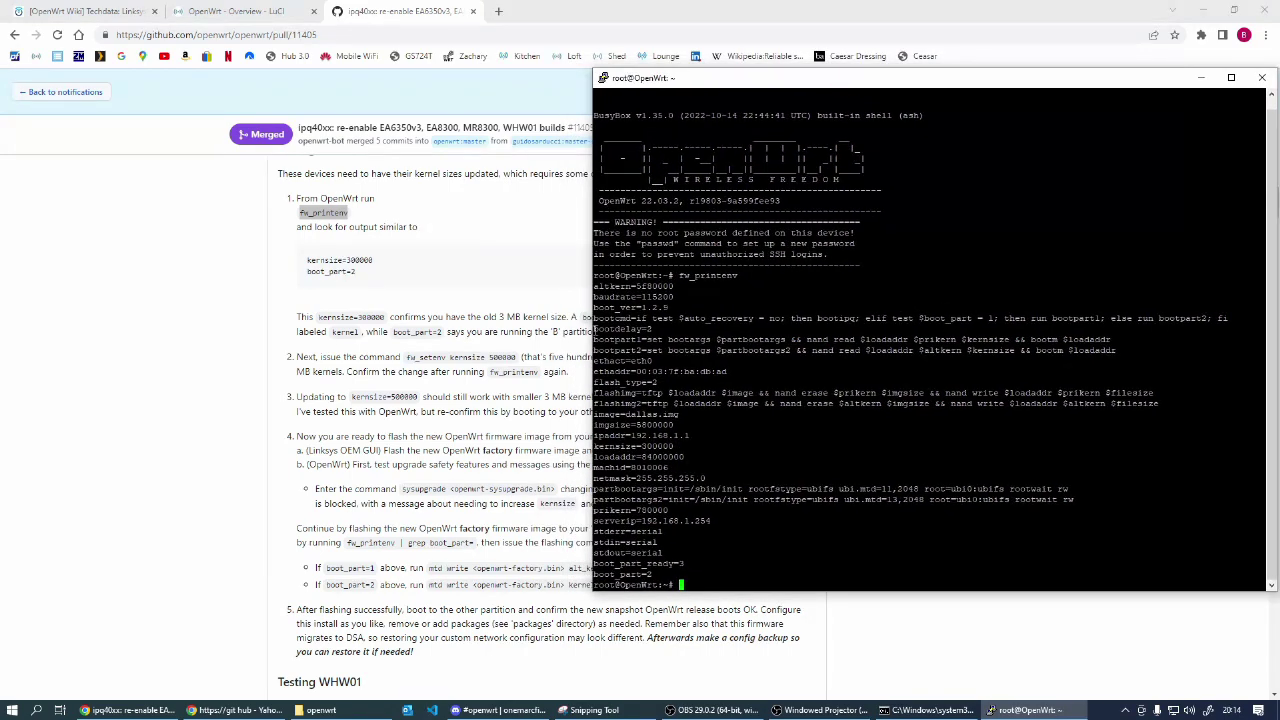
left_click_drag(592, 328, 673, 328)
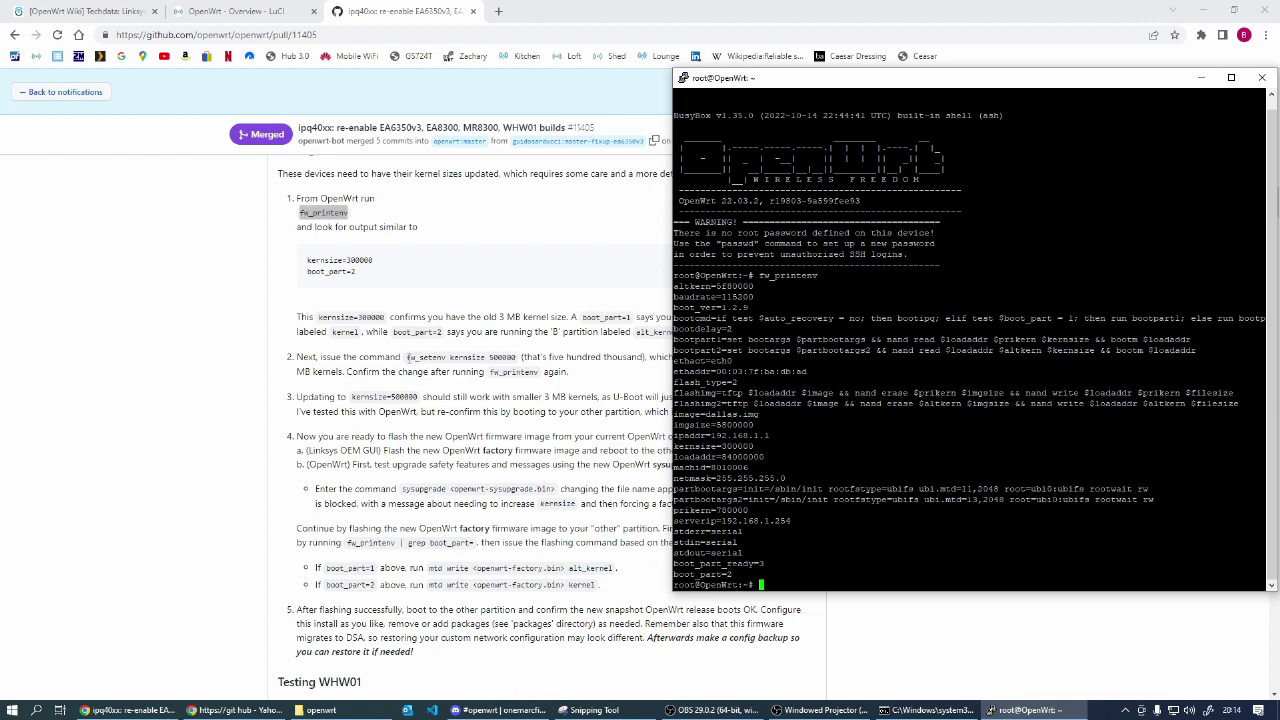
left_click_drag(406, 357, 518, 357)
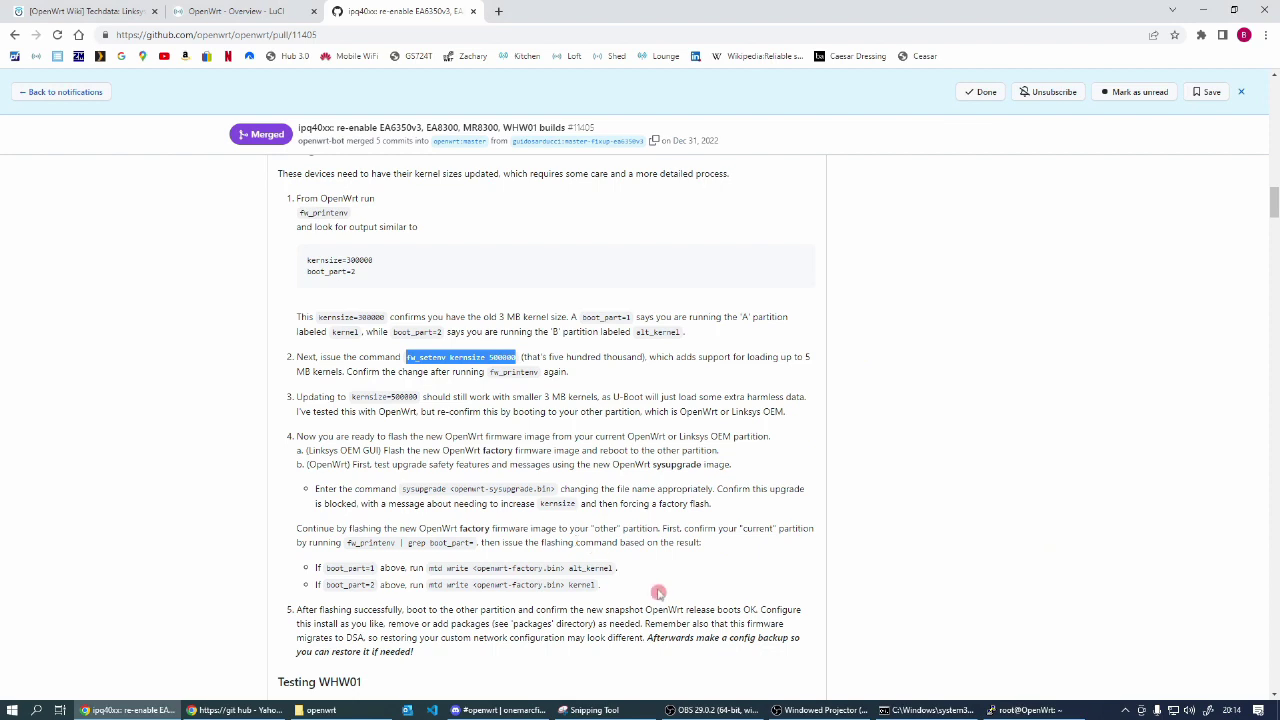
Step: Run 'fw_setenv kernsize 500000' in the router shell, then list the environment with fw_printenv
left_click(1030, 710)
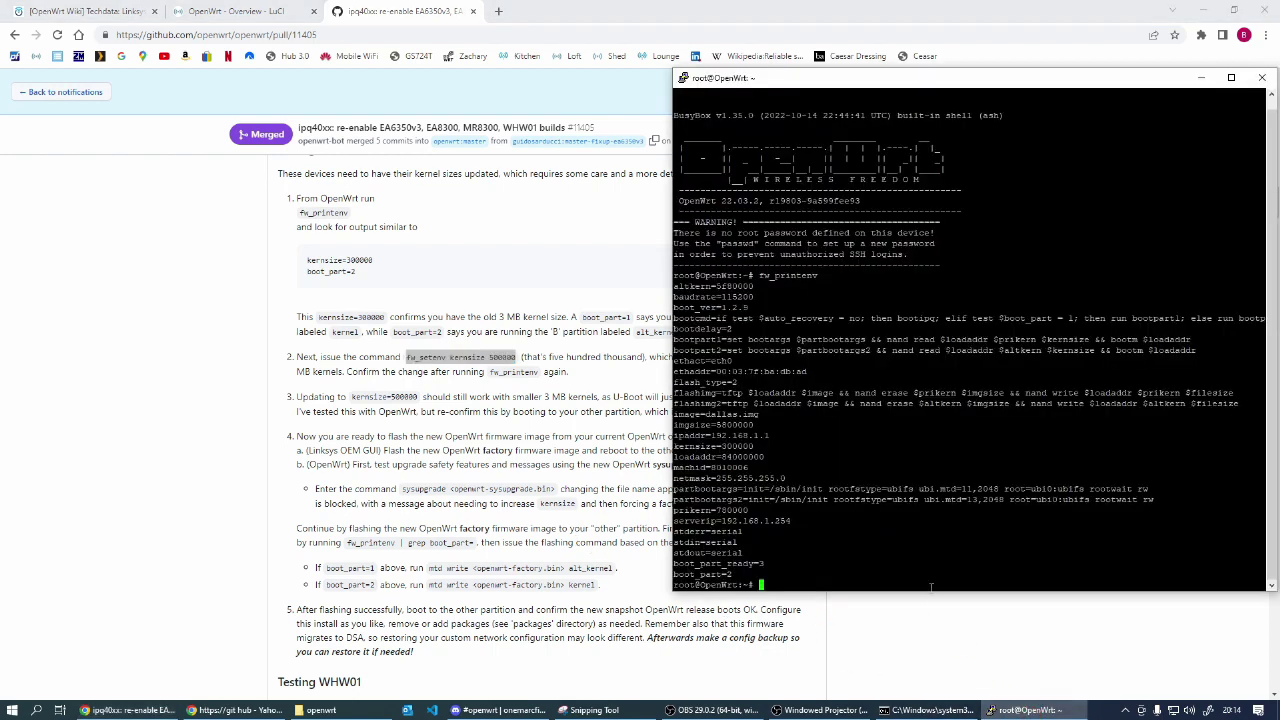
right_click(930, 587)
key("Return")
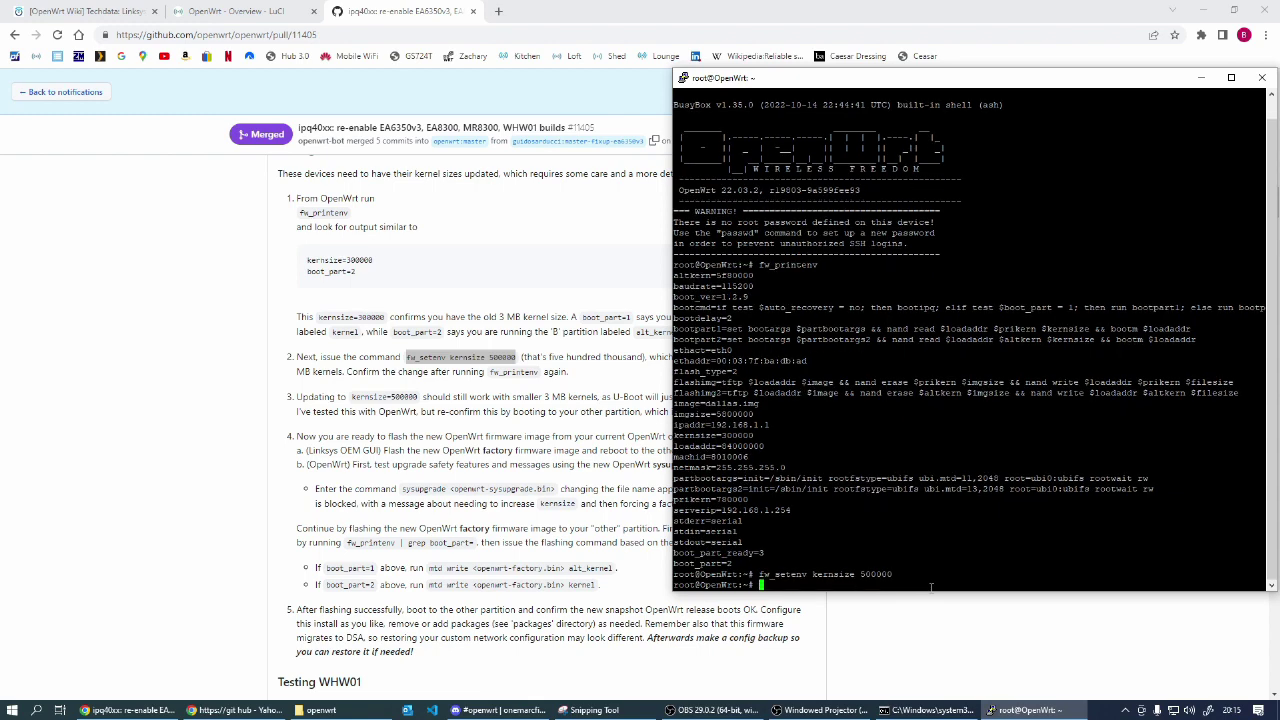
type("fw_printenv")
key("Return")
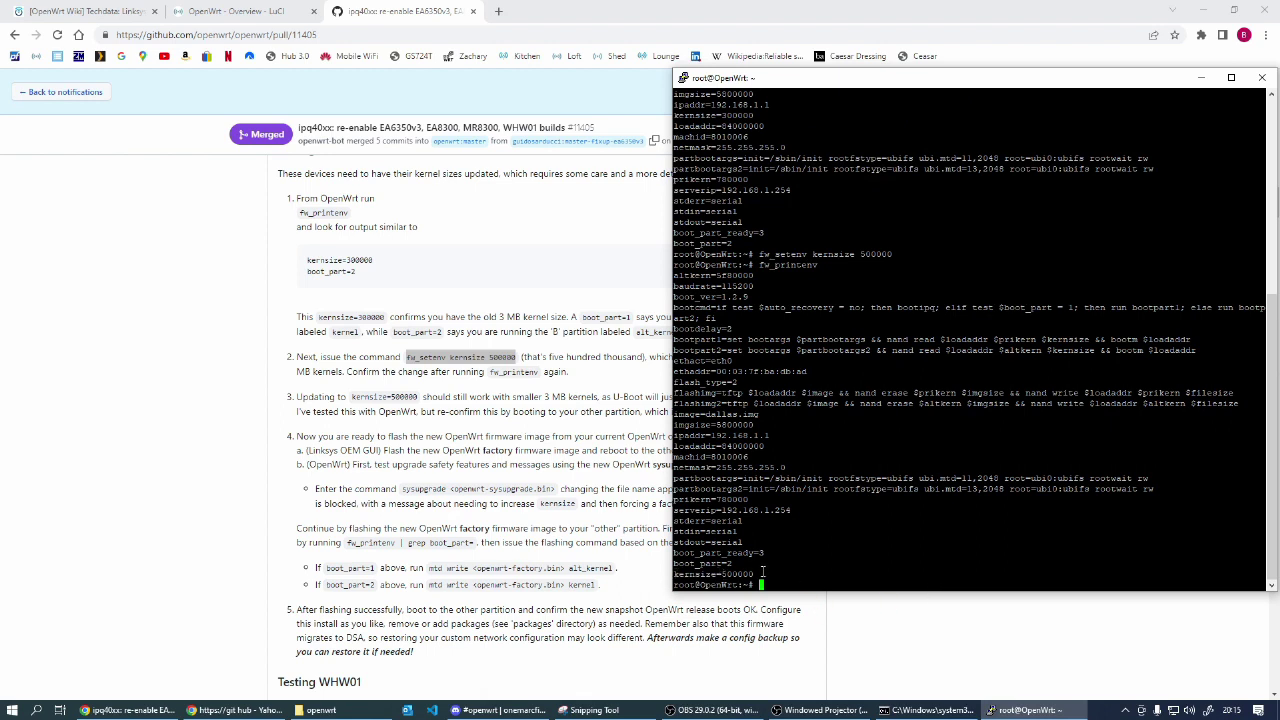
left_click(166, 386)
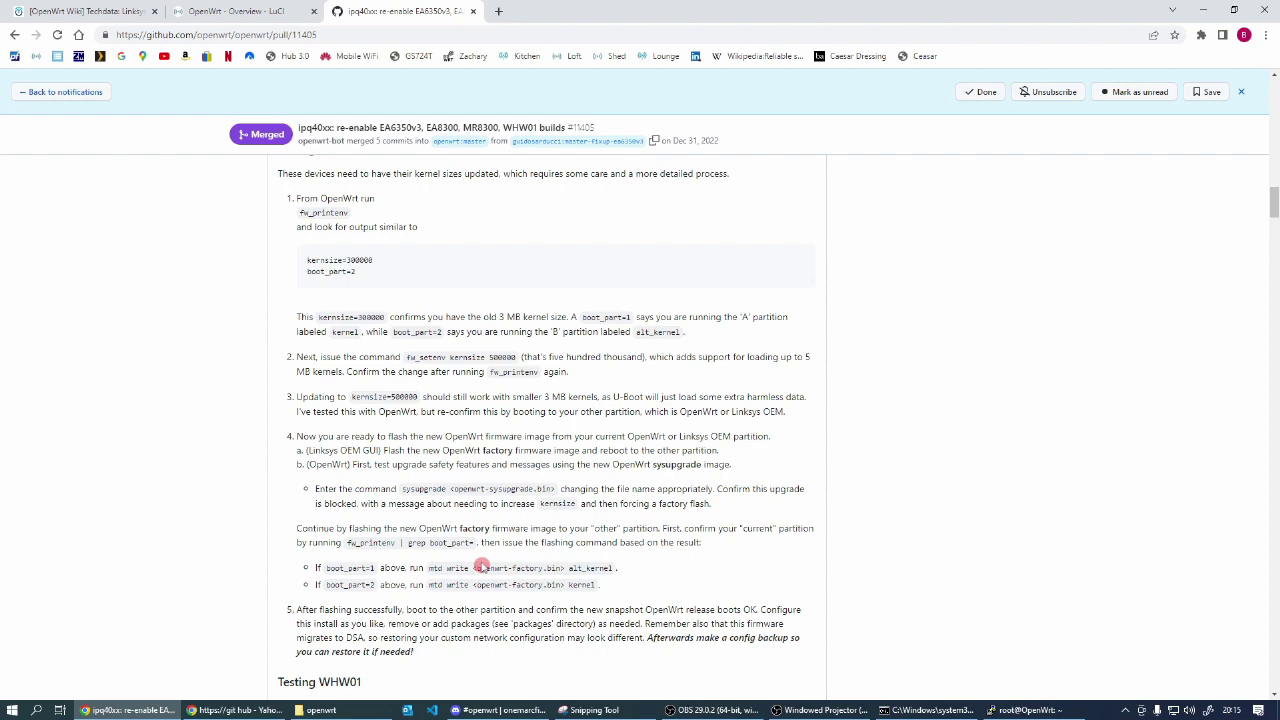
Step: Read the pull request's remaining mtd write flashing steps, then return to the router terminal
scroll(481, 566, "down", 1)
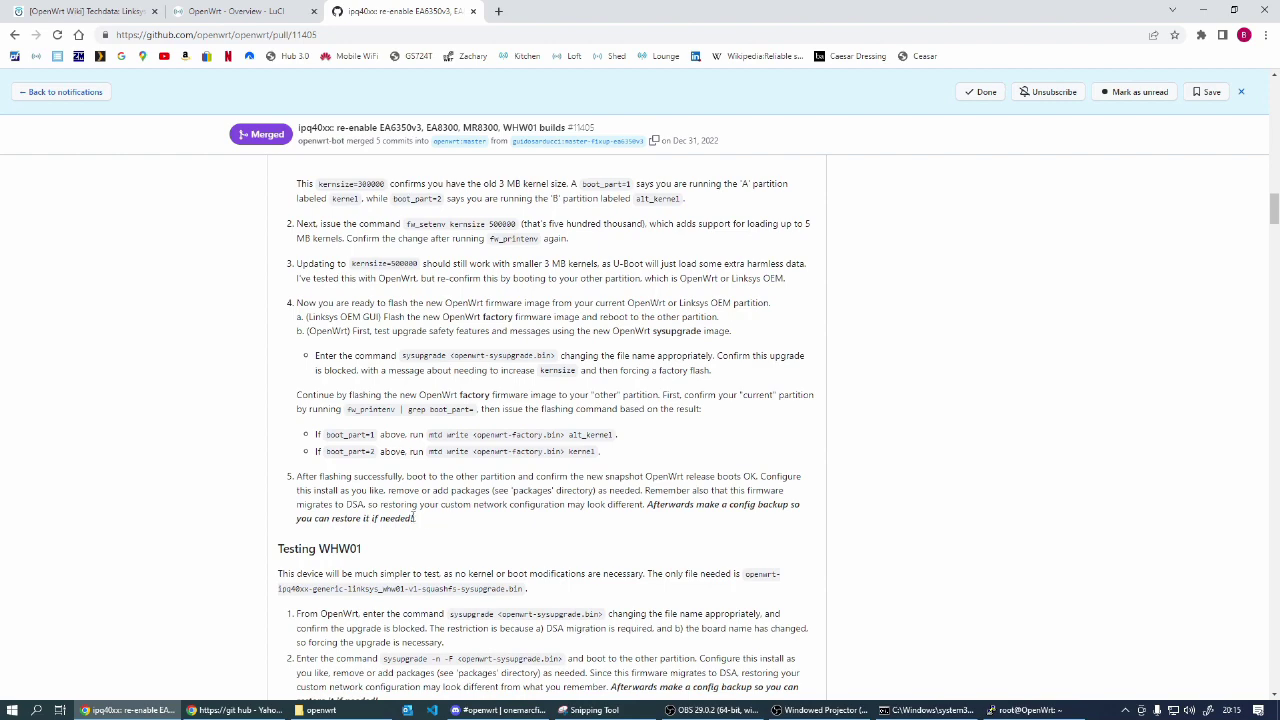
scroll(413, 517, "up", 2)
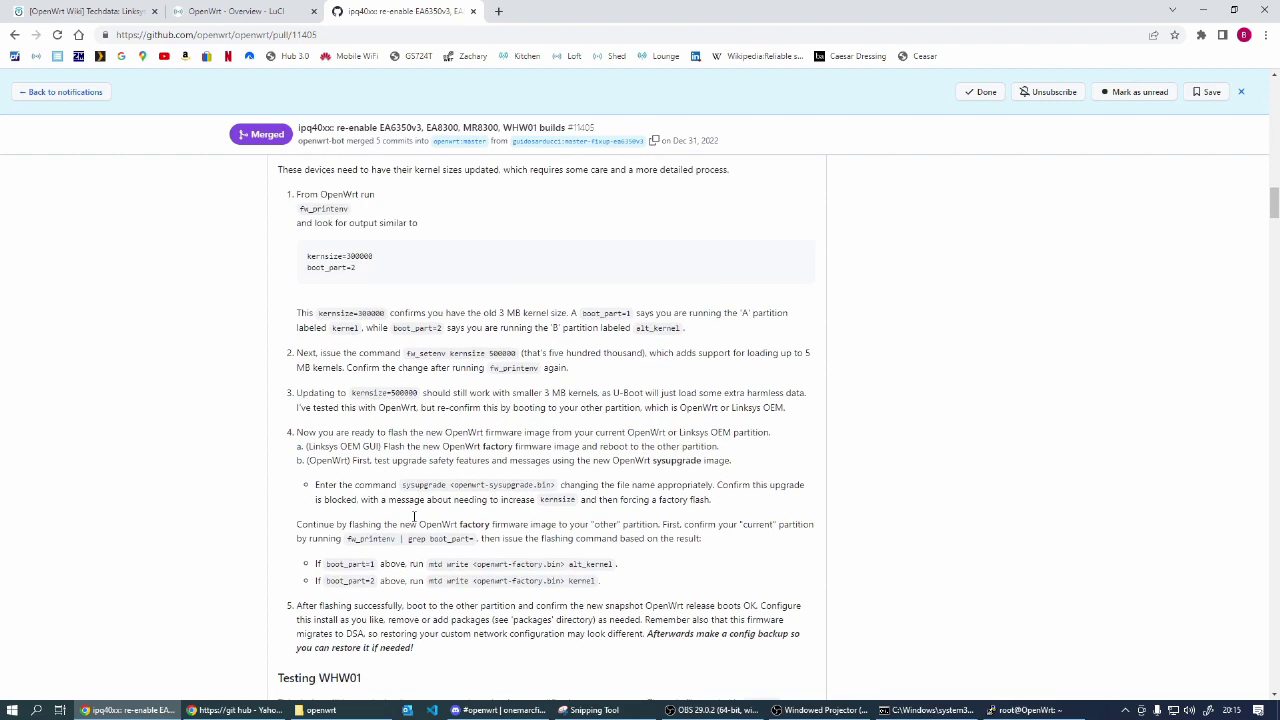
scroll(417, 514, "down", 1)
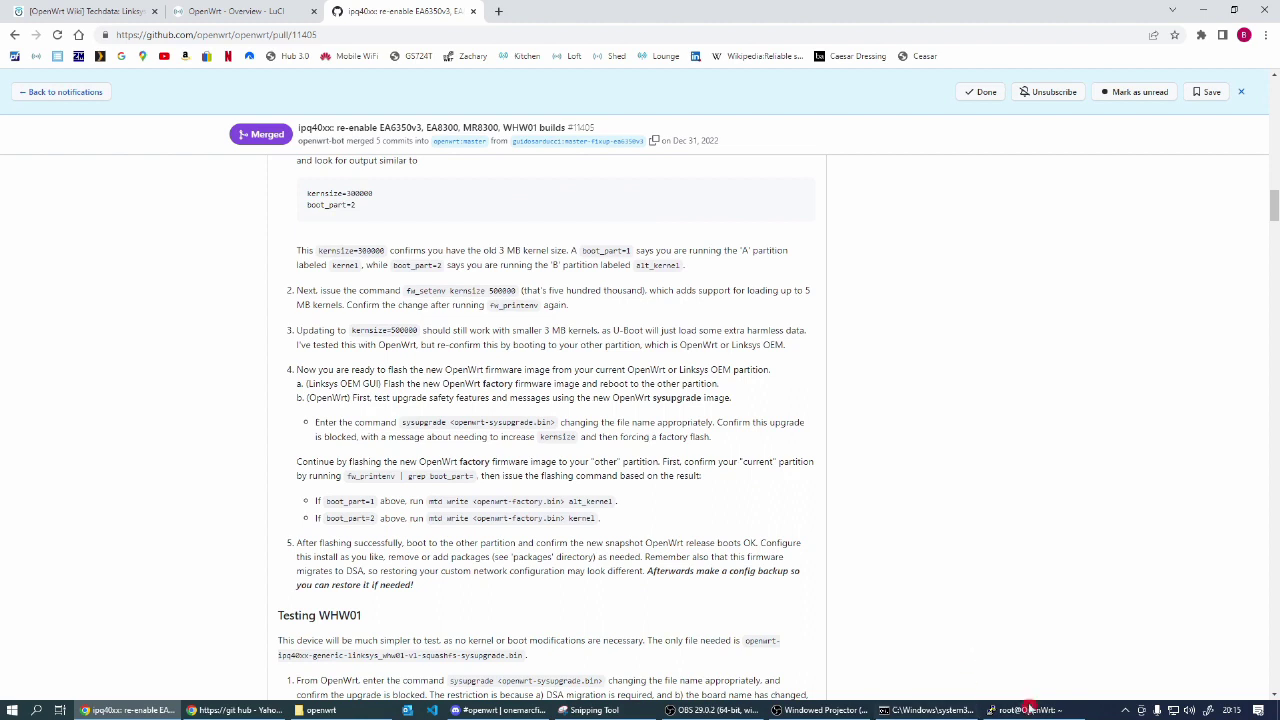
mouse_move(1025, 710)
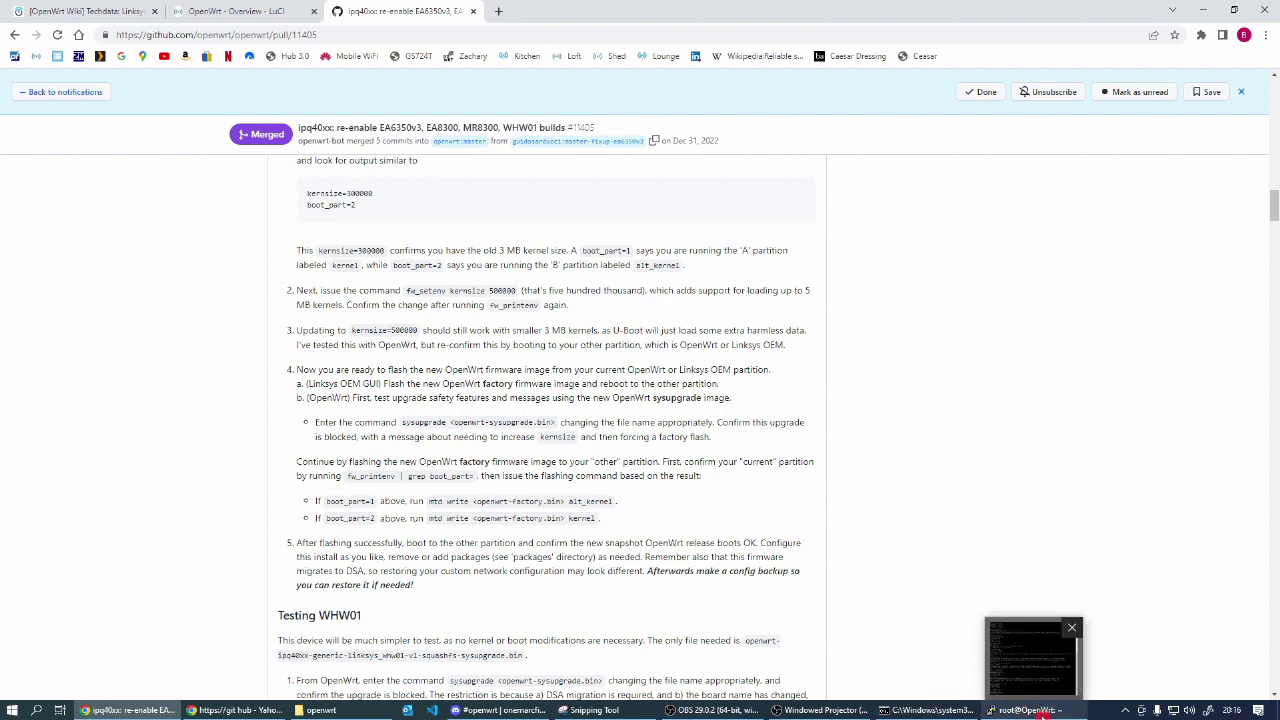
left_click(1041, 712)
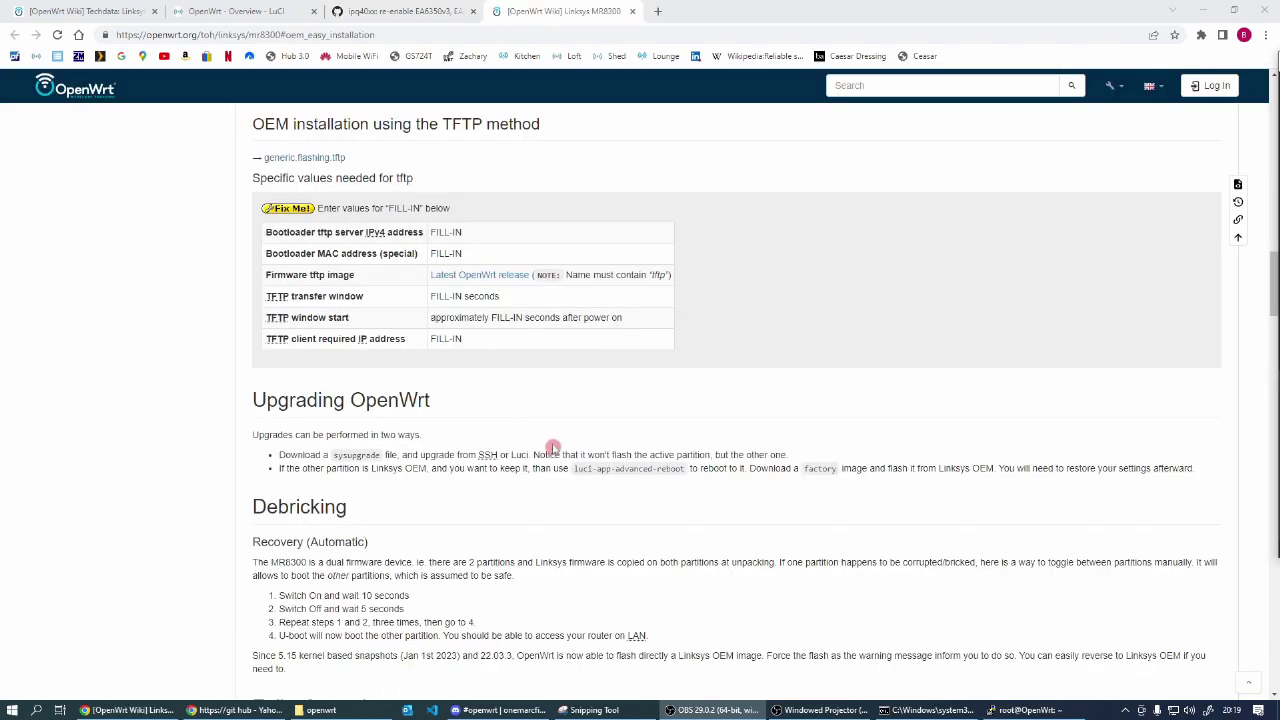
Step: Scroll the Linksys MR8300 wiki page to its OEM easy installation notes
scroll(521, 404, "up", 5)
scroll(521, 404, "up", 10)
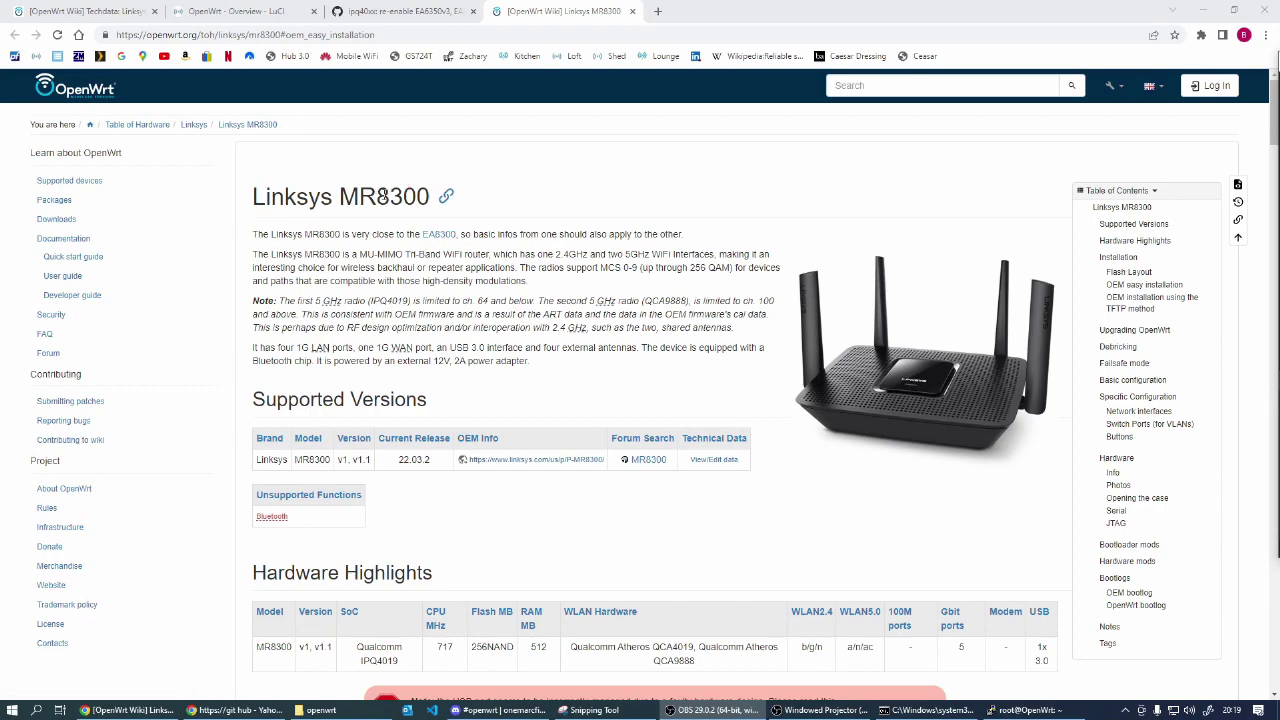
scroll(397, 392, "down", 8)
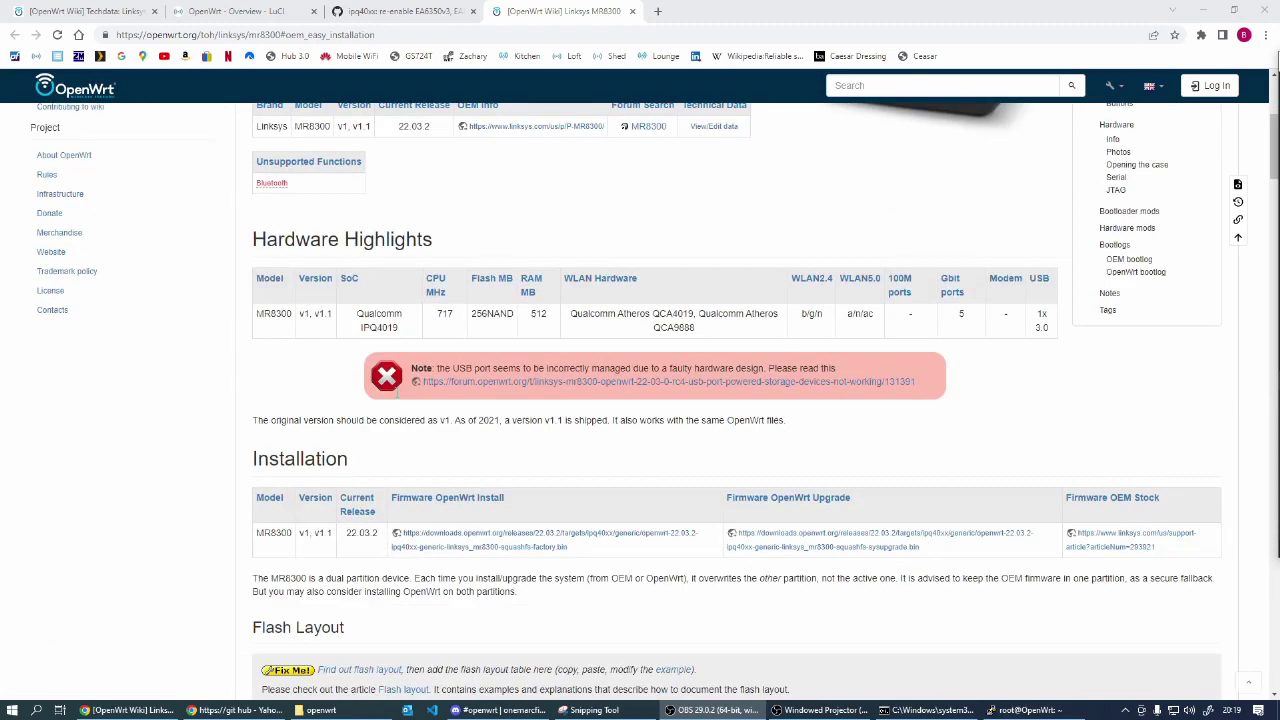
scroll(330, 425, "down", 1)
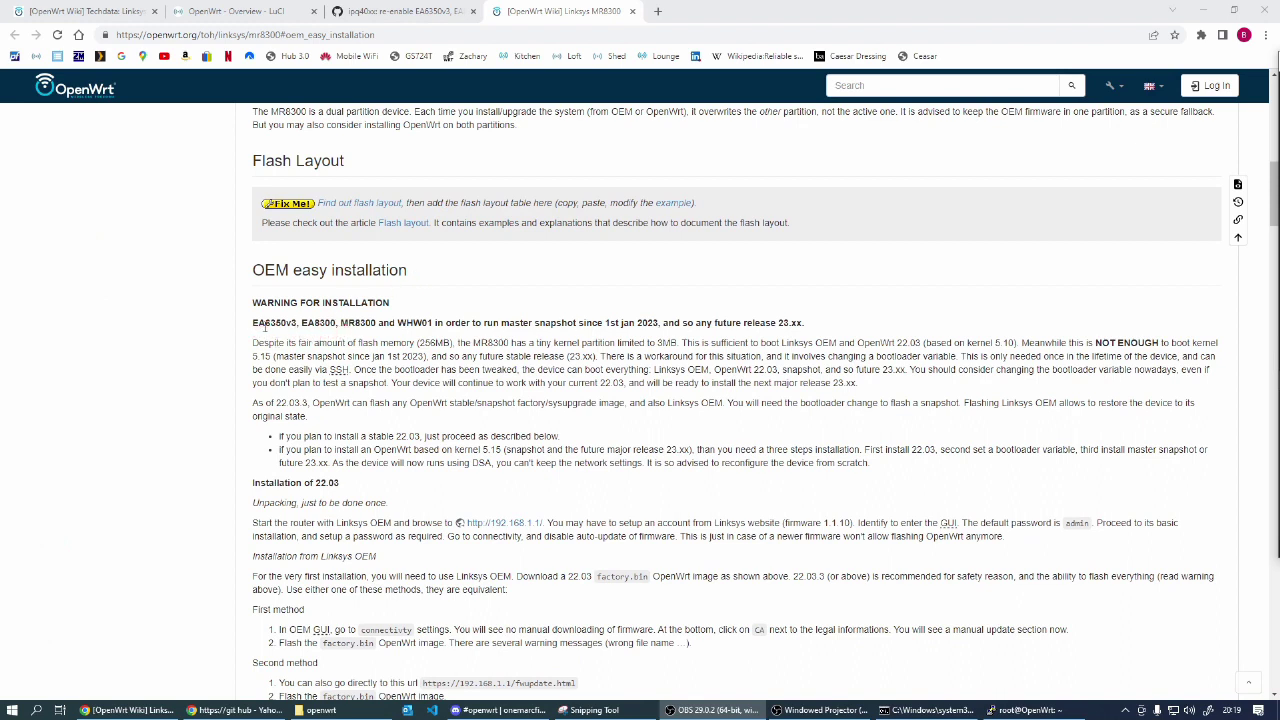
left_click(264, 321)
Step: Read the Upgrading OpenWrt section and copy the luci-app-advanced-reboot package name
scroll(455, 446, "down", 1)
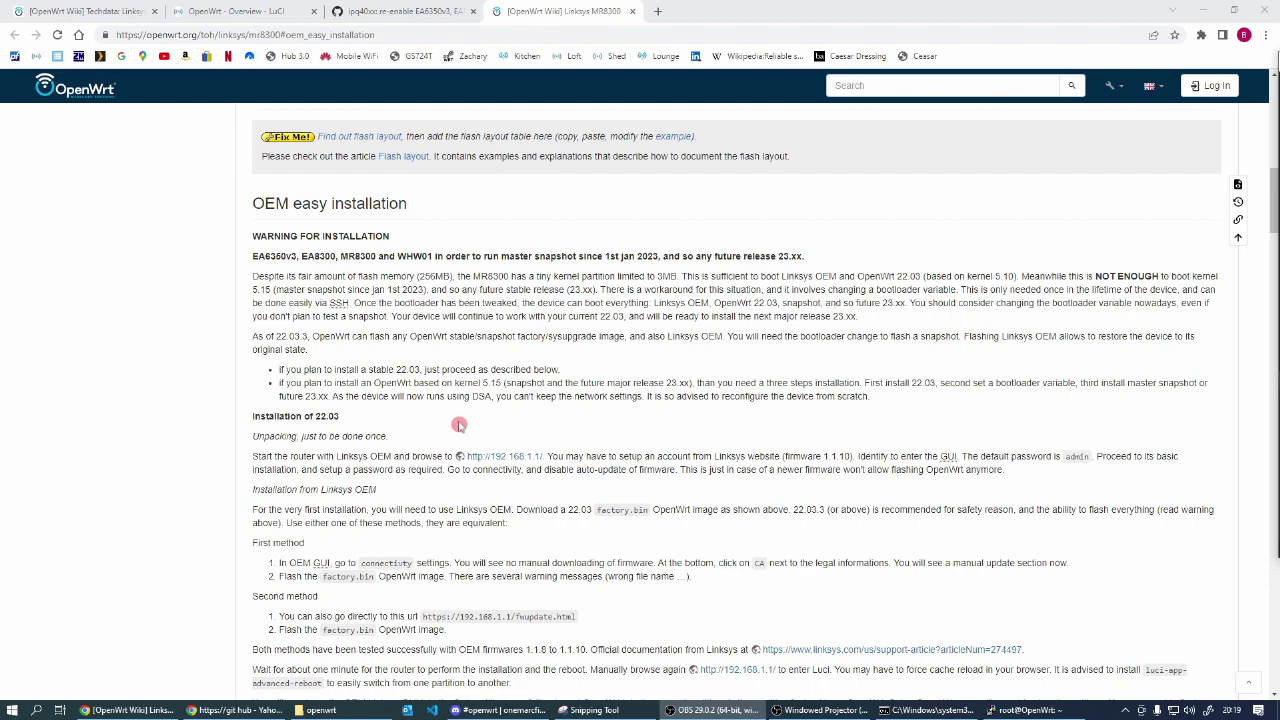
scroll(614, 620, "down", 3)
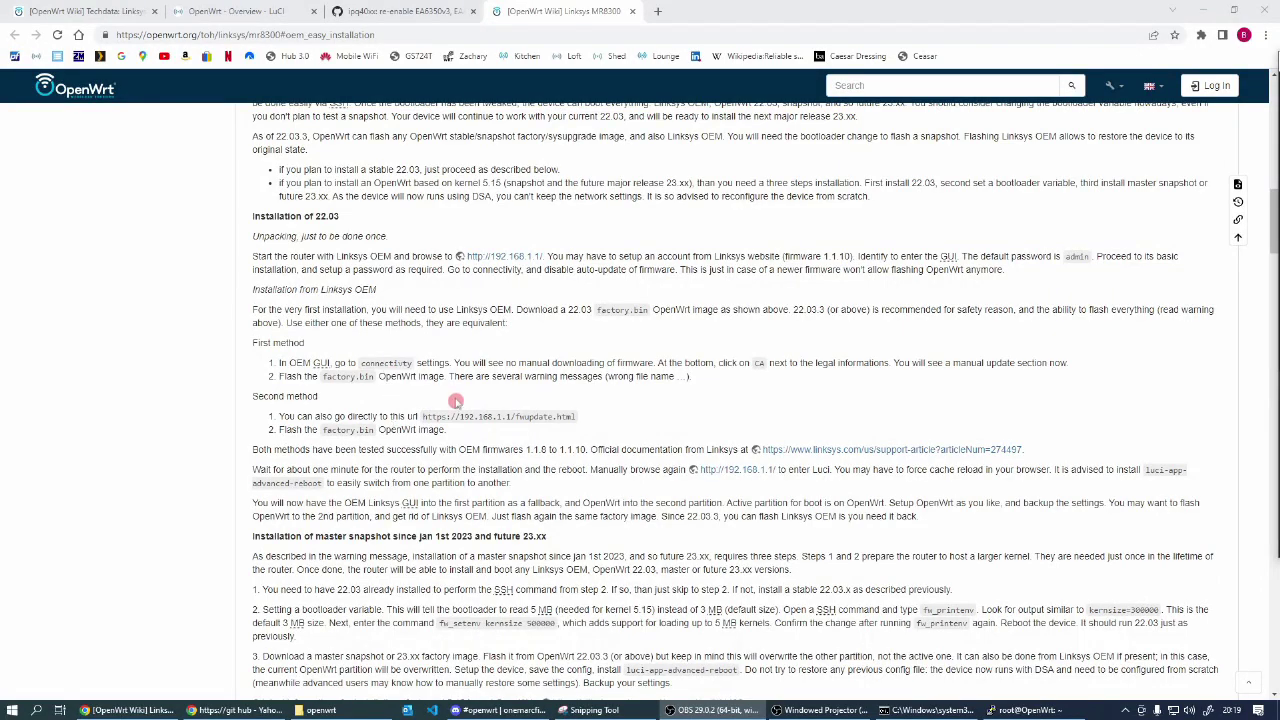
scroll(455, 401, "down", 3)
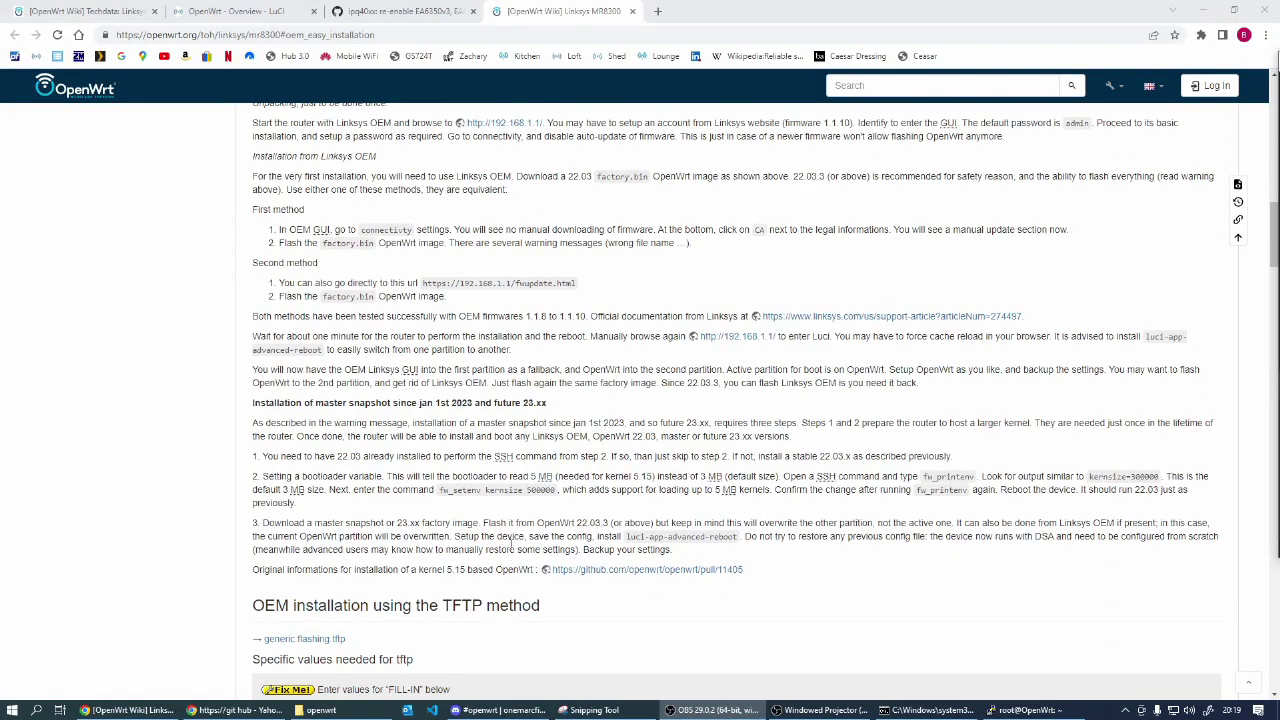
scroll(511, 546, "down", 2)
scroll(511, 546, "down", 3)
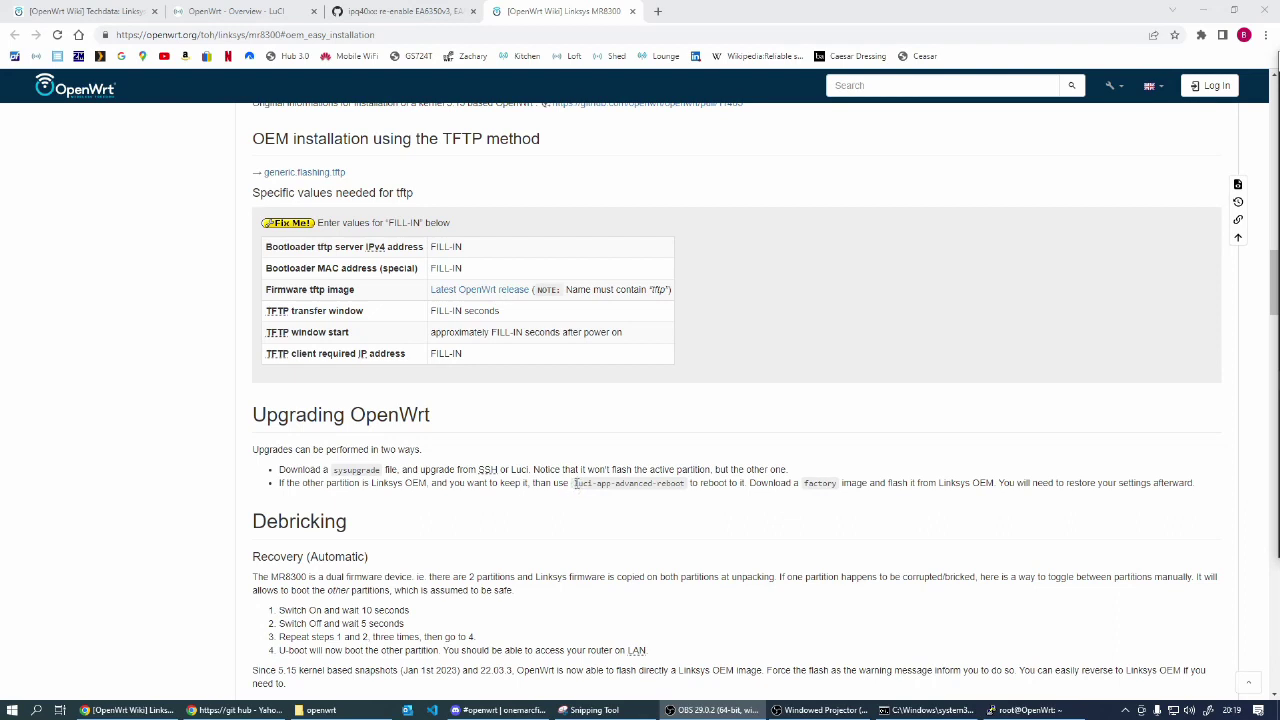
left_click_drag(575, 483, 684, 484)
key("ctrl+c")
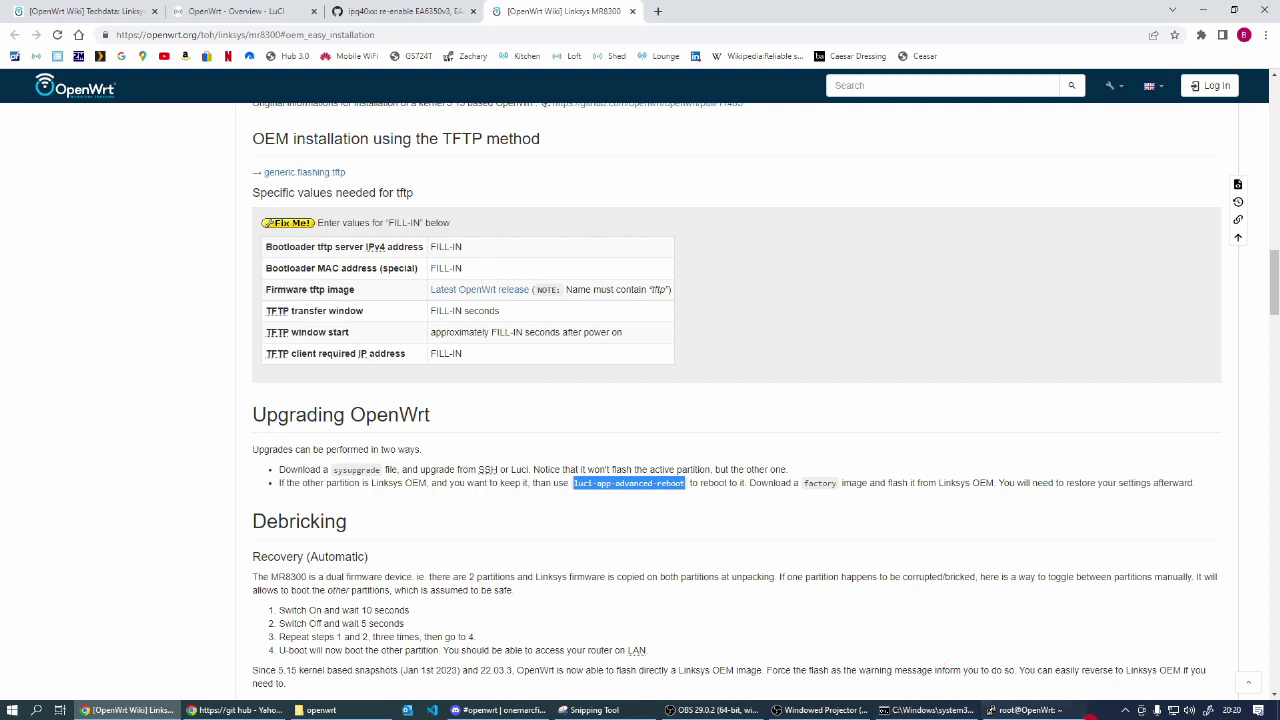
left_click(1045, 711)
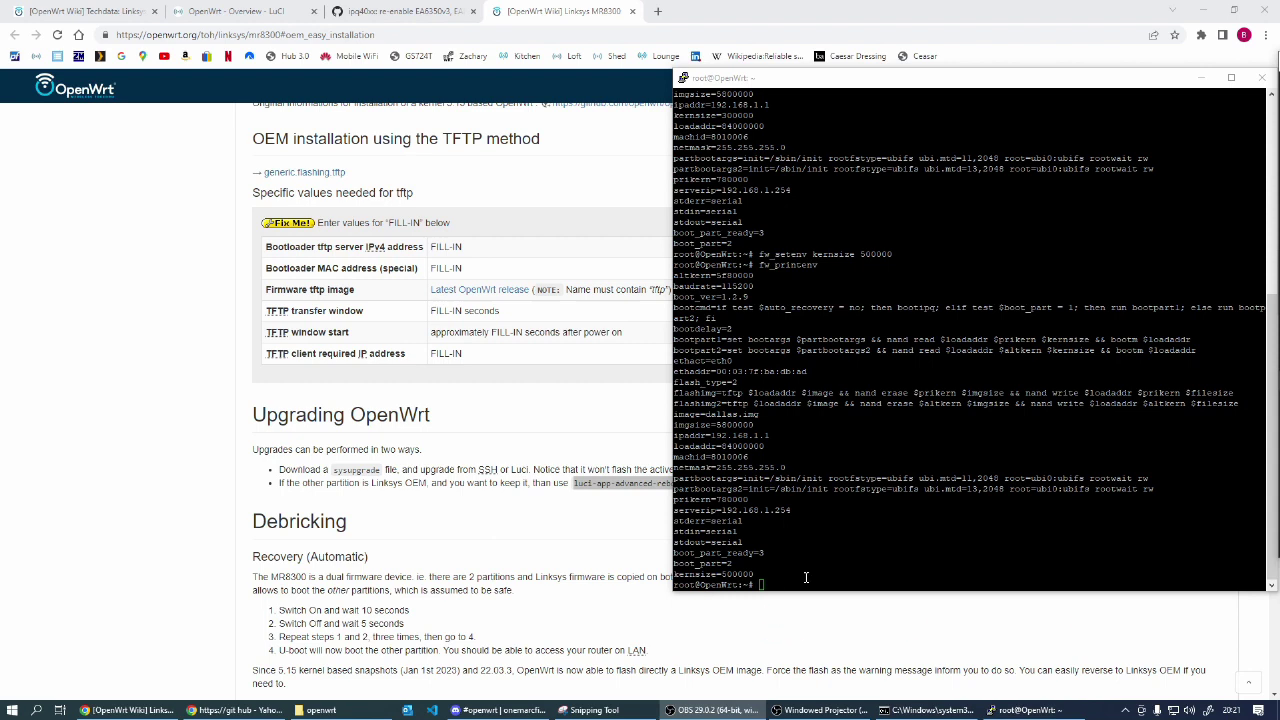
Step: Refresh the router's package lists with opkg update
left_click(806, 578)
type("op")
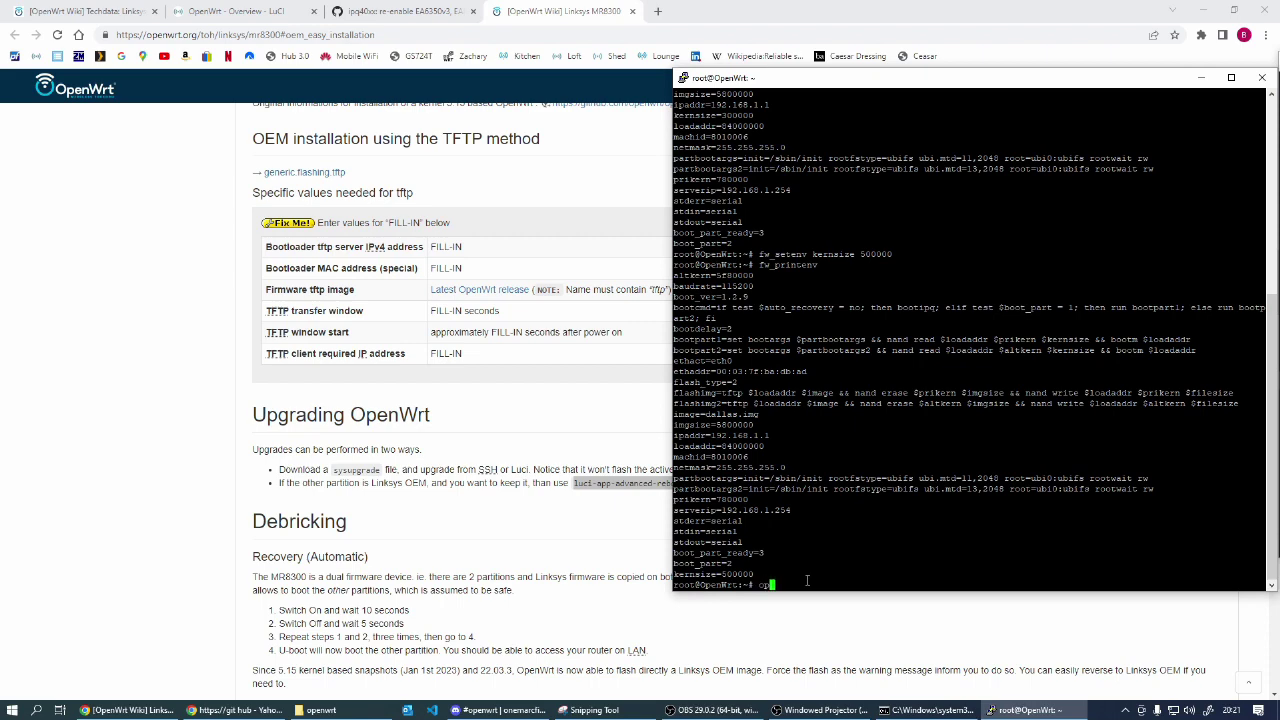
type("kg update")
key("Return")
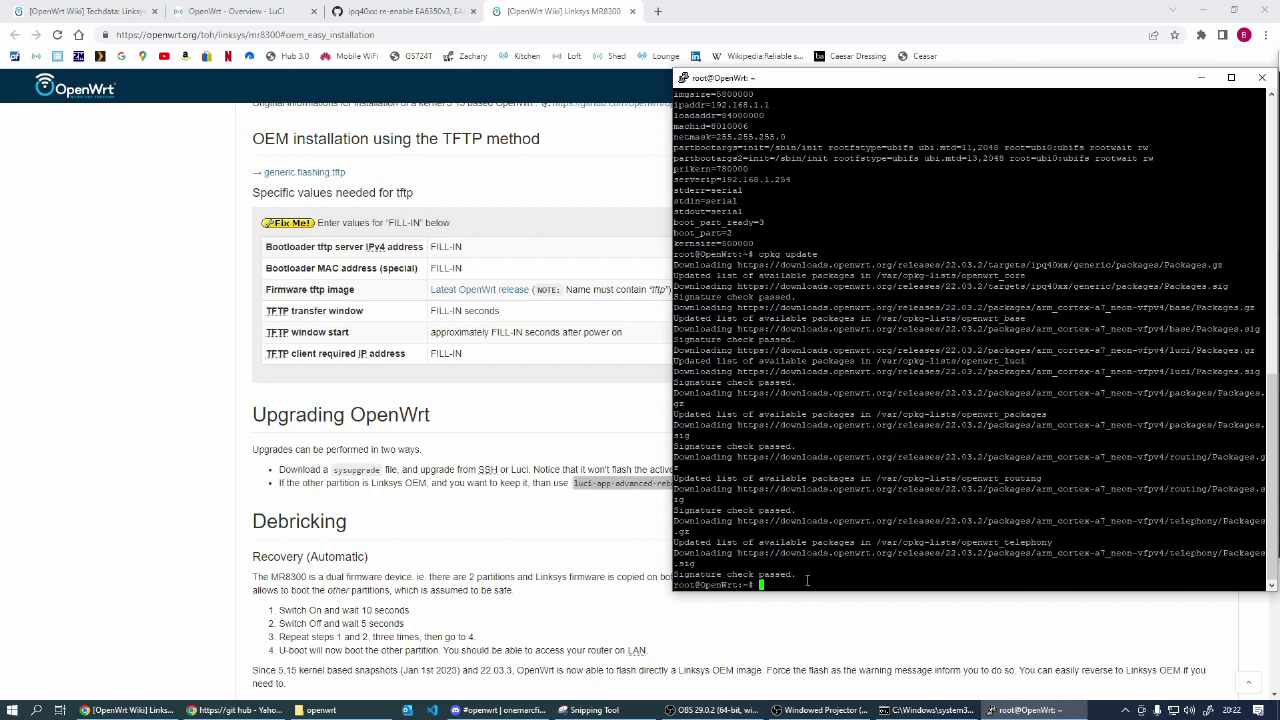
Step: Install luci-app-advanced-reboot with opkg install
type("opkg install")
right_click(807, 580)
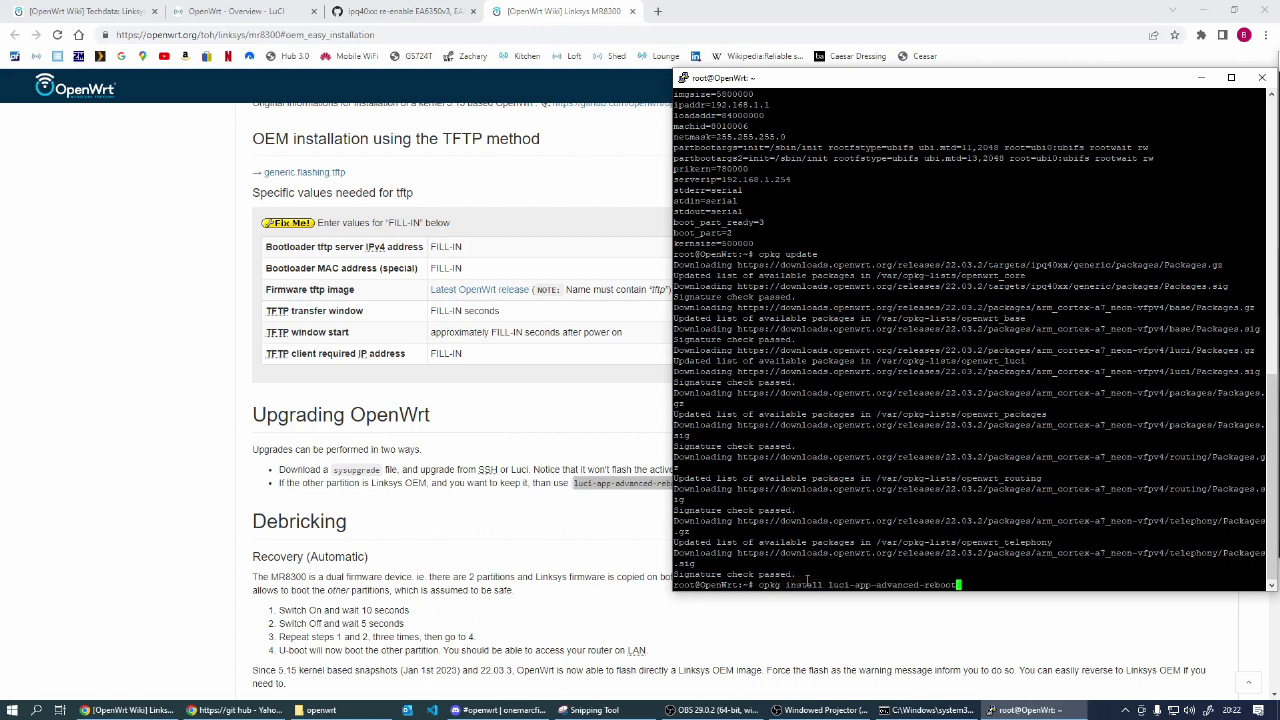
key("Return")
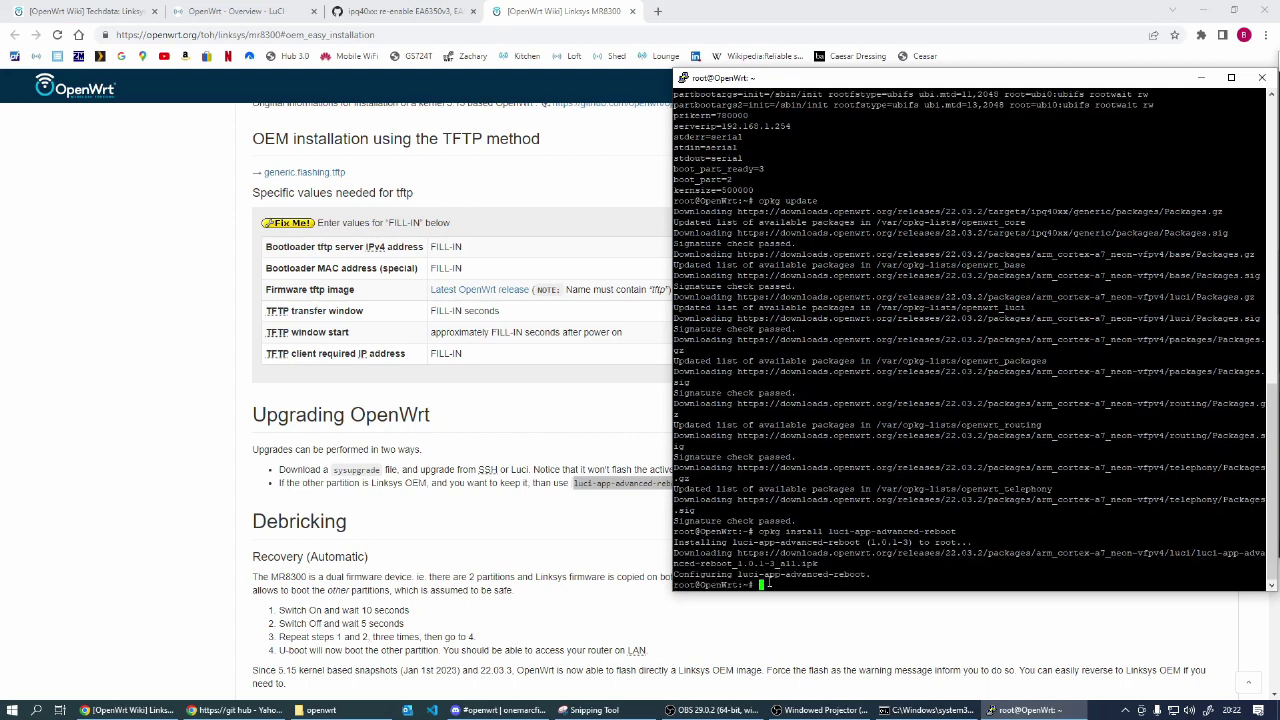
left_click(234, 12)
Step: Reload the LuCI status overview
mouse_move(400, 97)
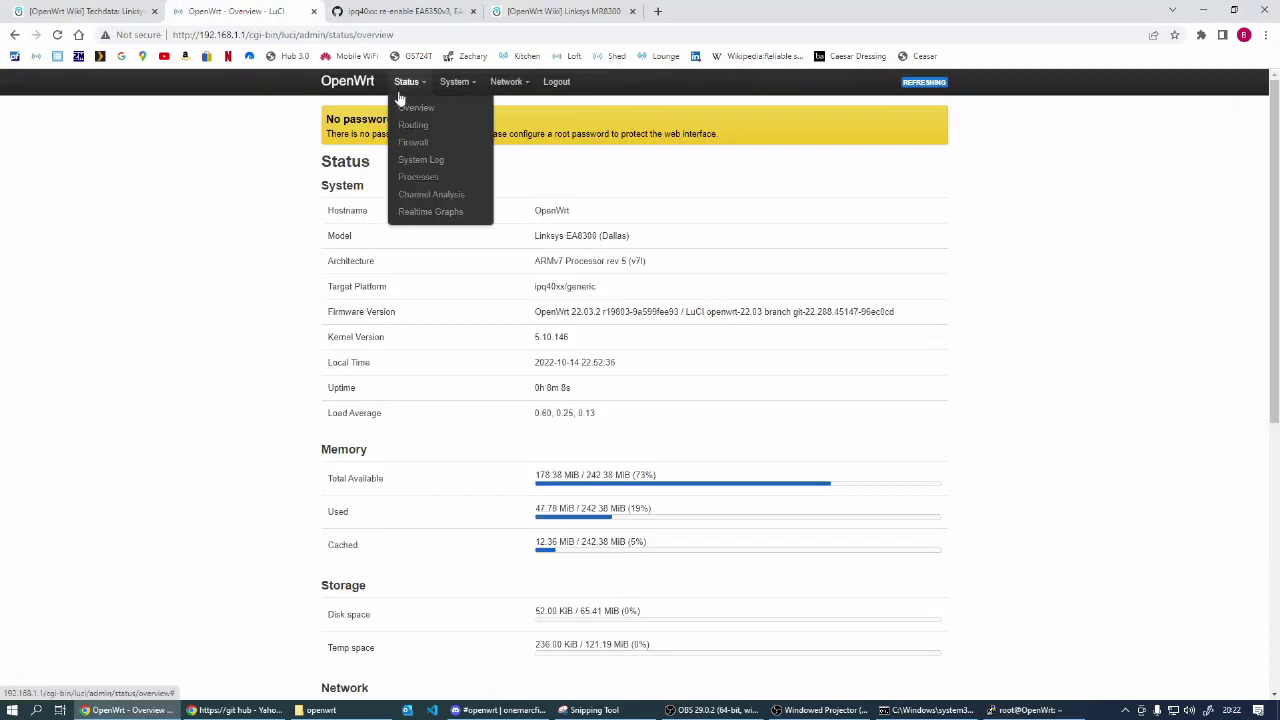
mouse_move(455, 95)
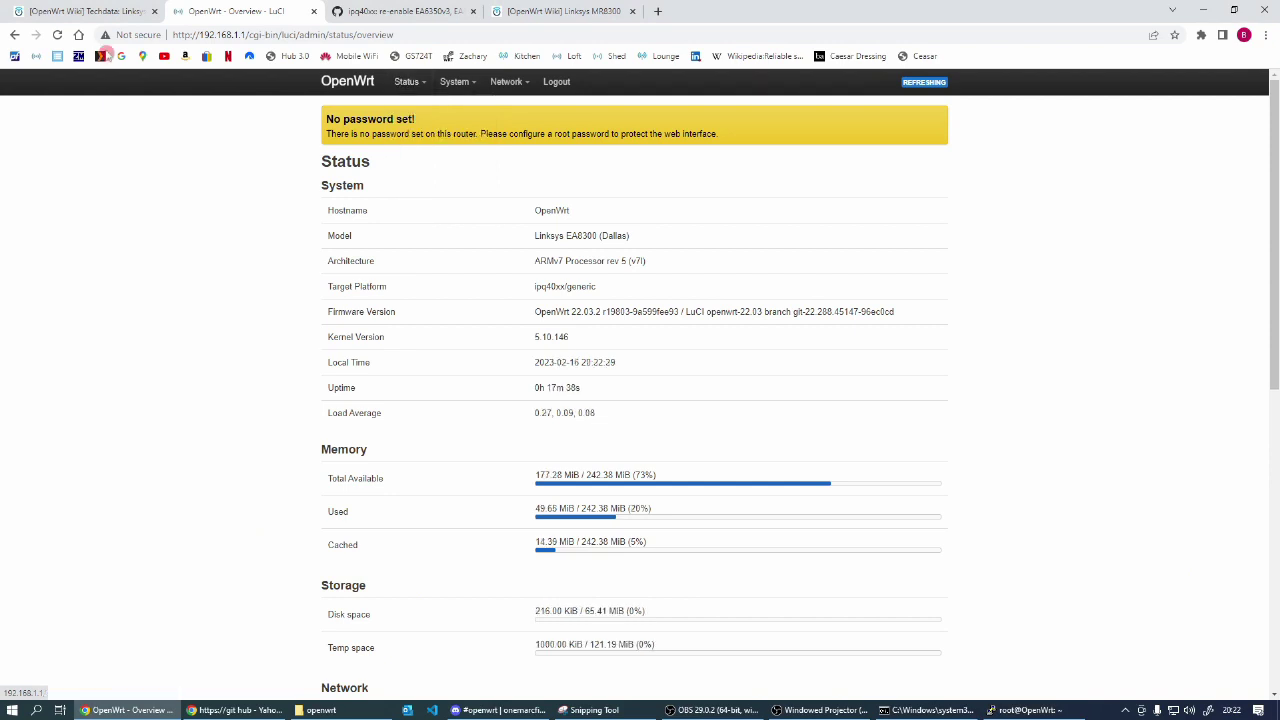
left_click(57, 34)
left_click(299, 270)
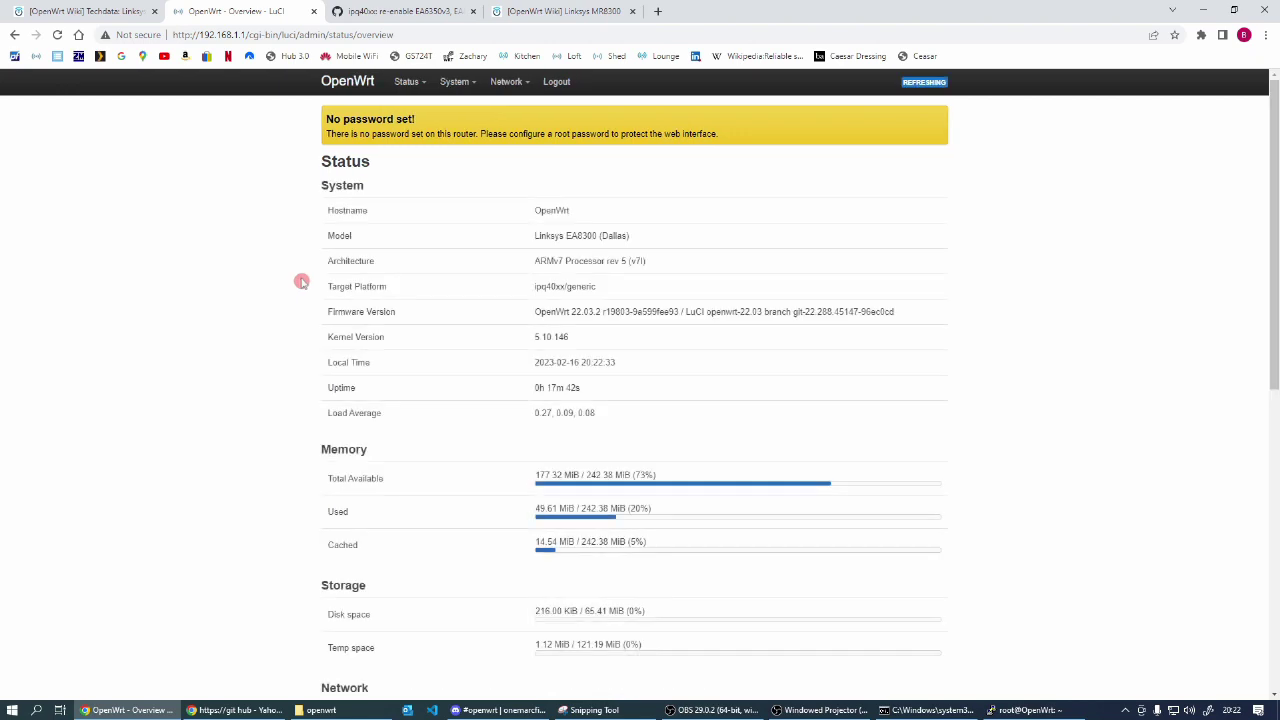
Step: Open LuCI's System > Reboot page, then bring the router terminal forward
mouse_move(500, 86)
mouse_move(458, 86)
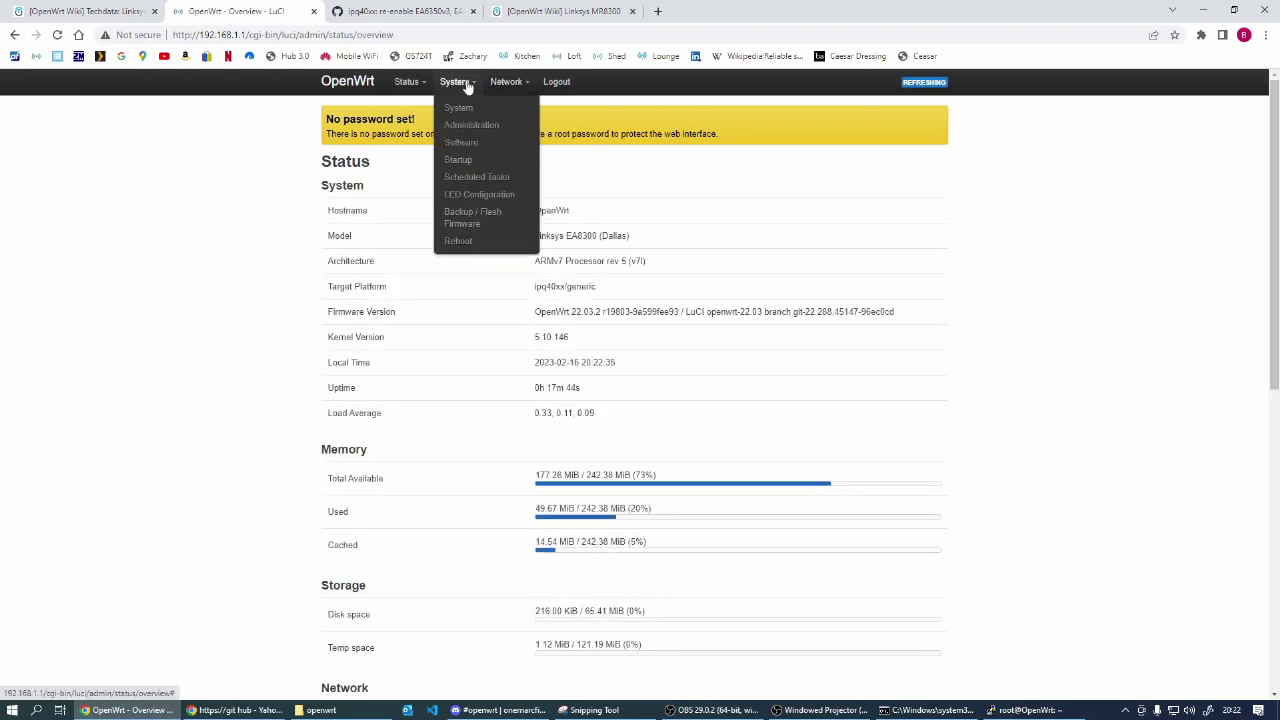
left_click(458, 242)
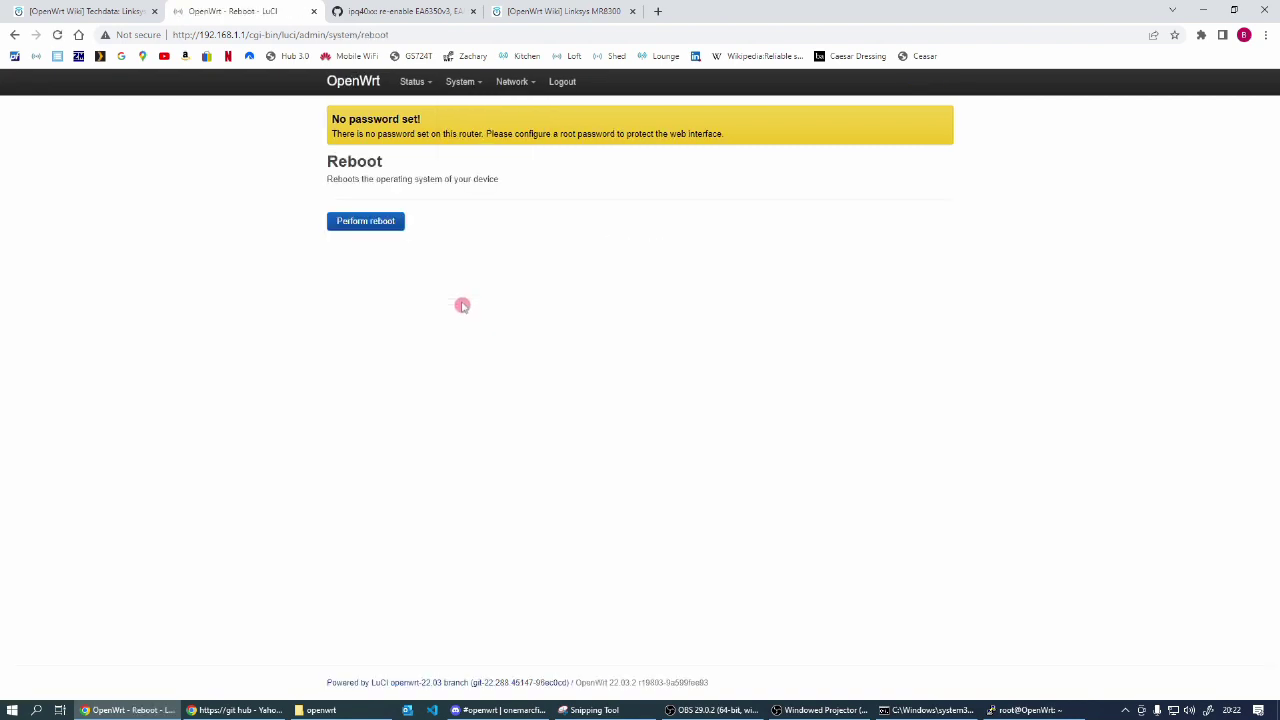
mouse_move(470, 88)
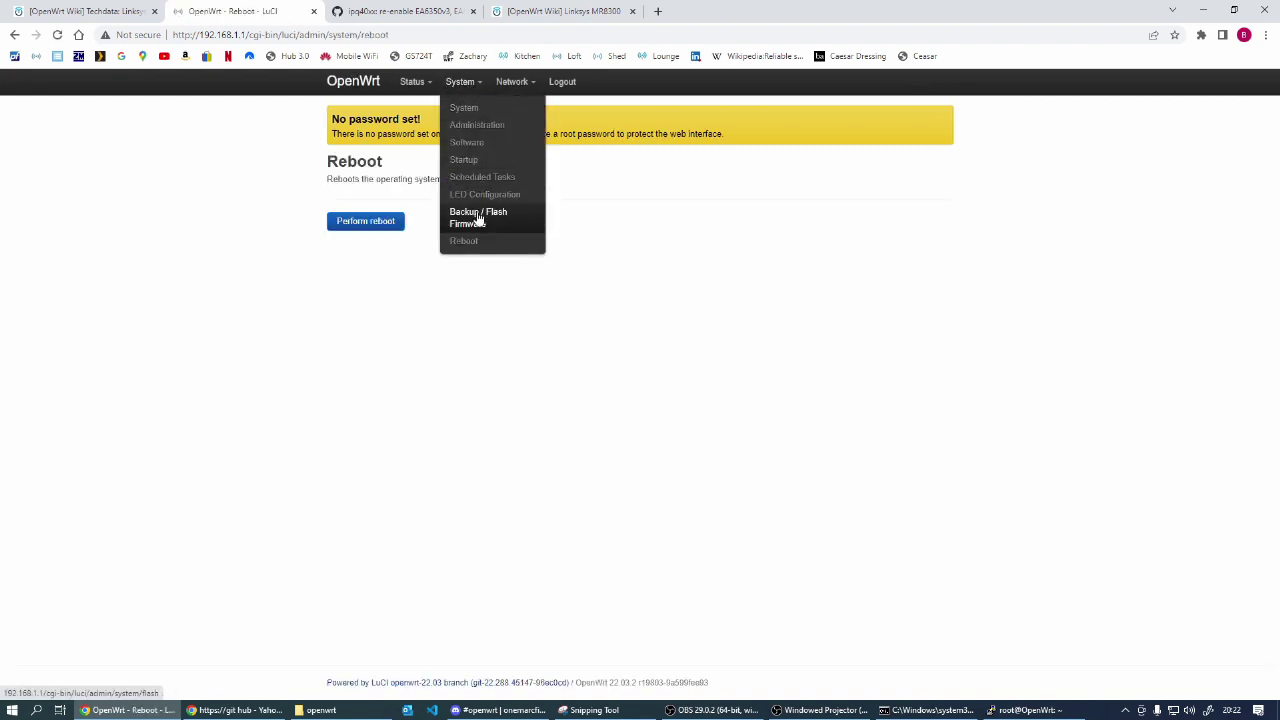
mouse_move(512, 90)
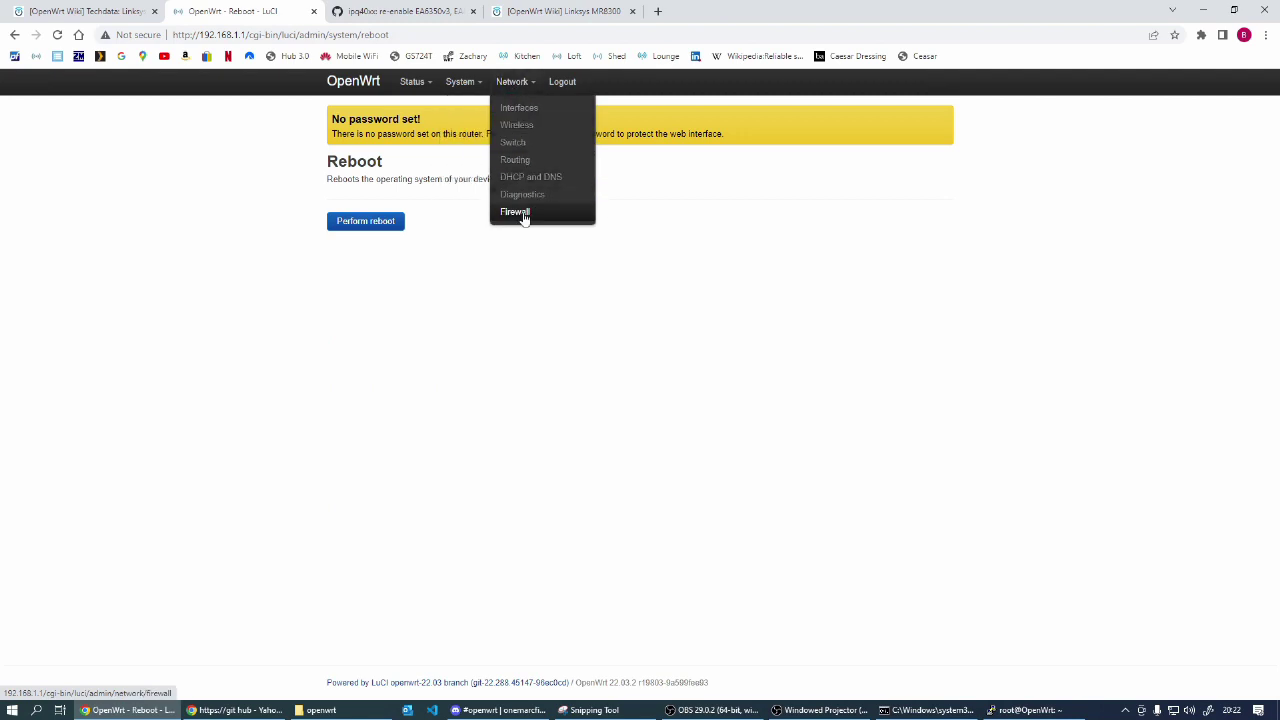
left_click(1025, 710)
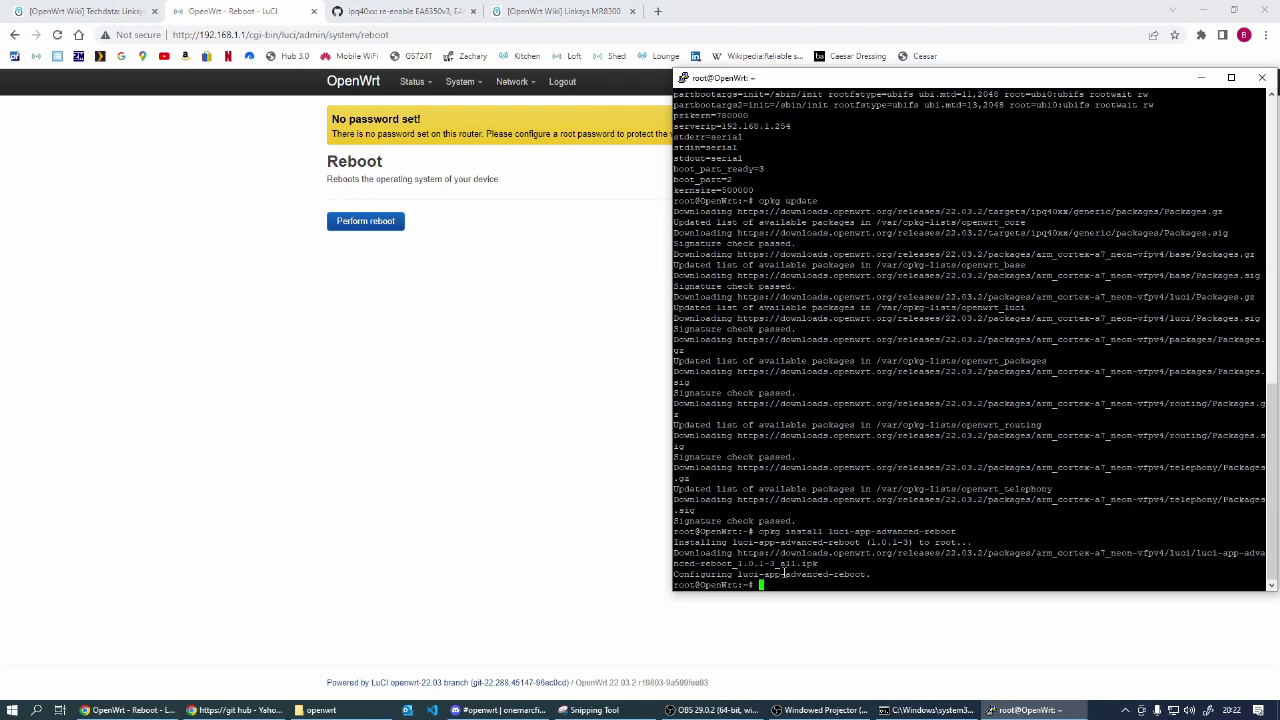
Step: Reboot the router, dismiss PuTTY's lost-connection error, and return to Command Prompt
type("reboot")
key("Return")
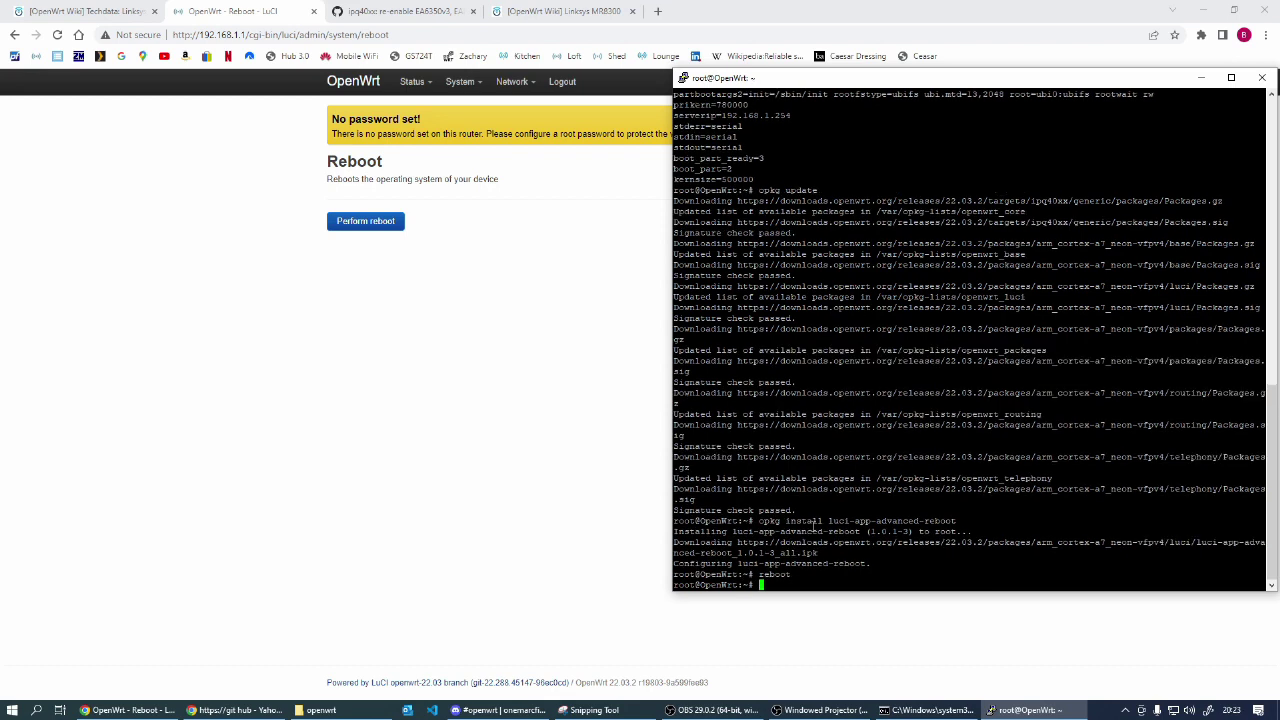
left_click(736, 405)
key("alt+Tab")
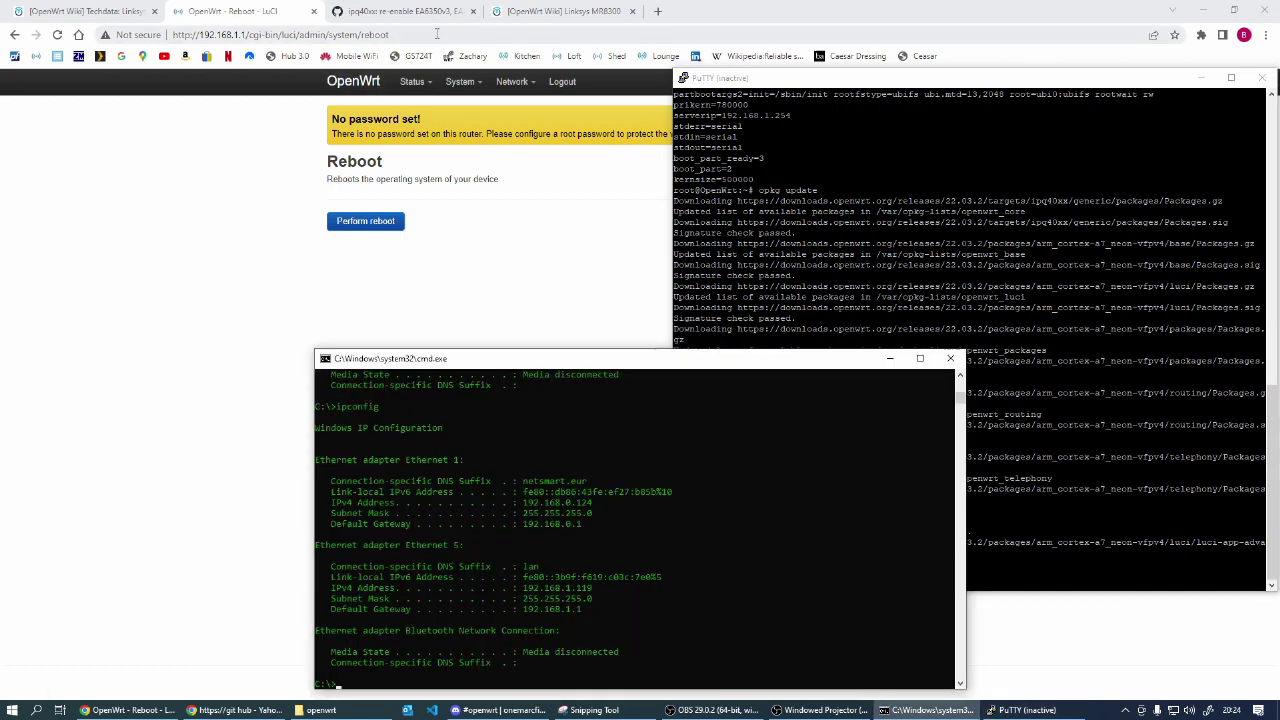
Step: Reload the router page, log back into LuCI, and go to System > Advanced Reboot
left_click(228, 27)
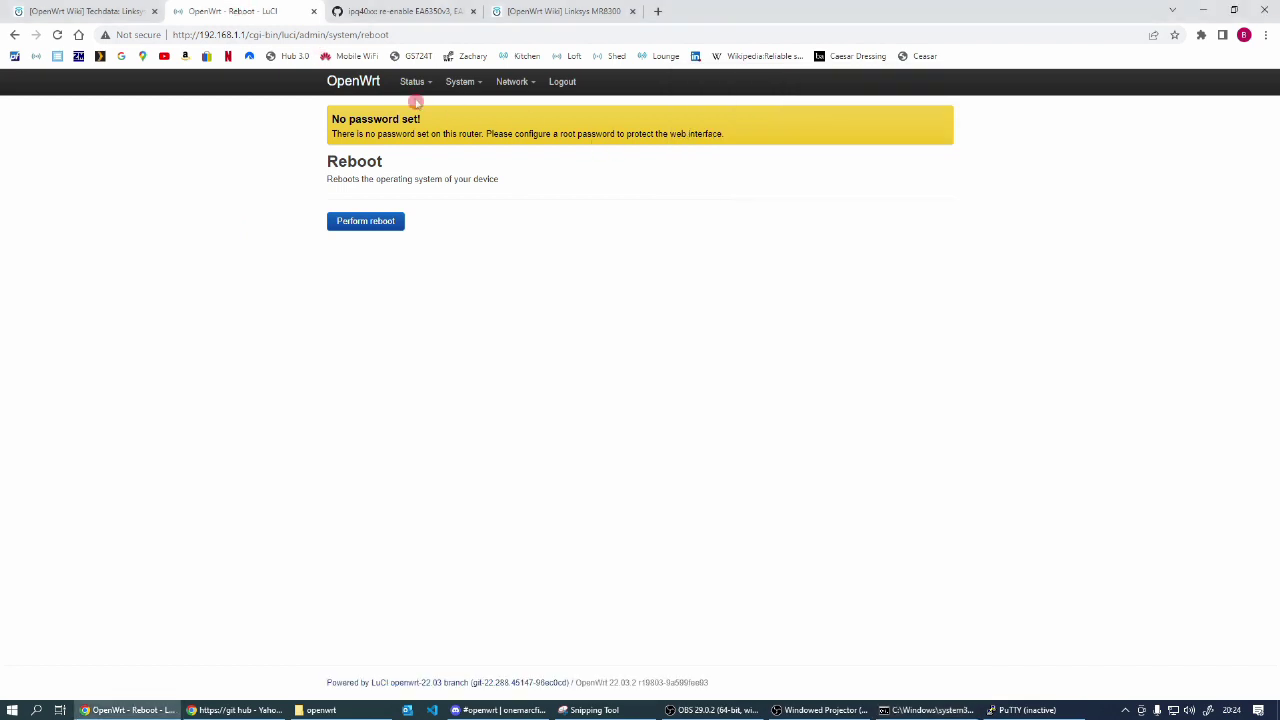
left_click(57, 34)
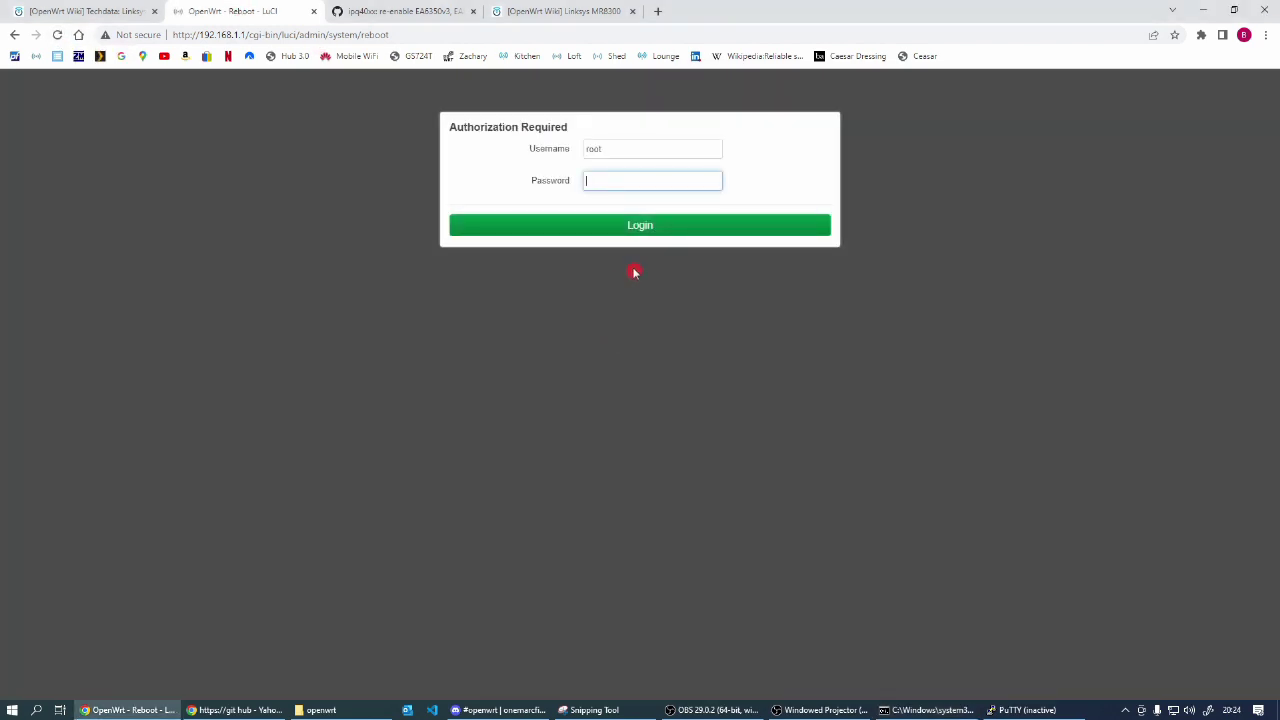
left_click(630, 228)
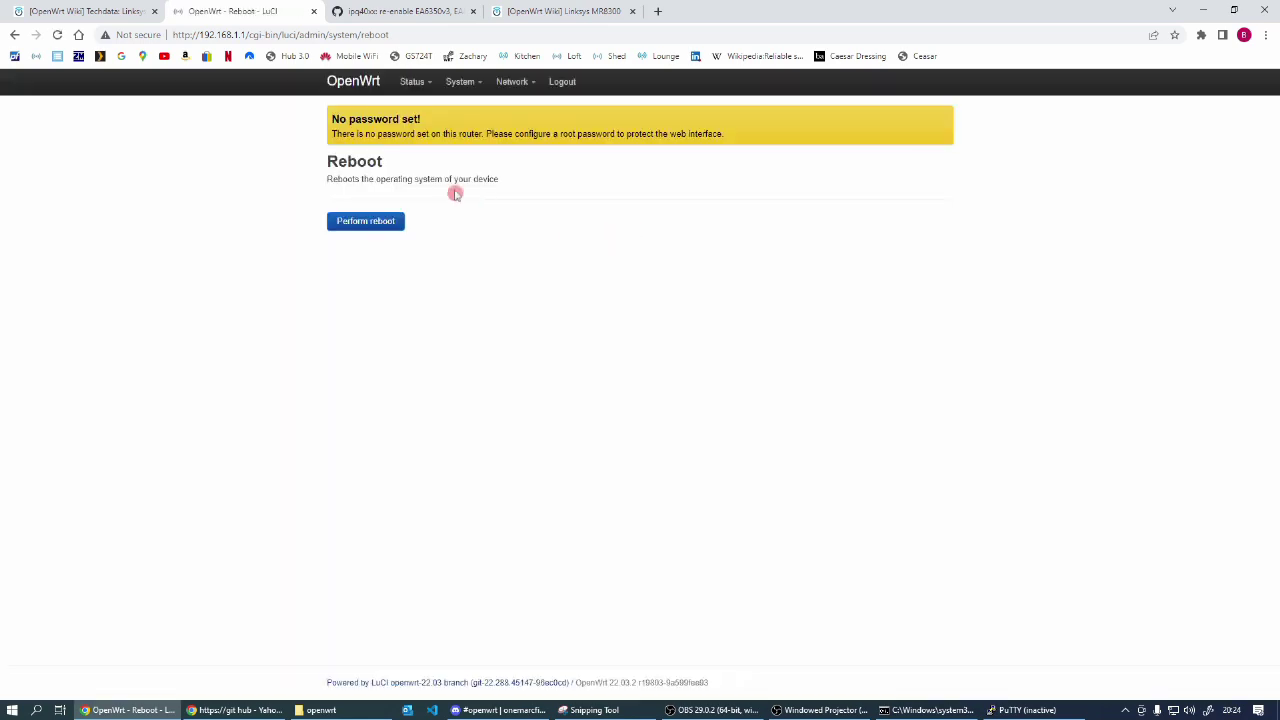
mouse_move(458, 85)
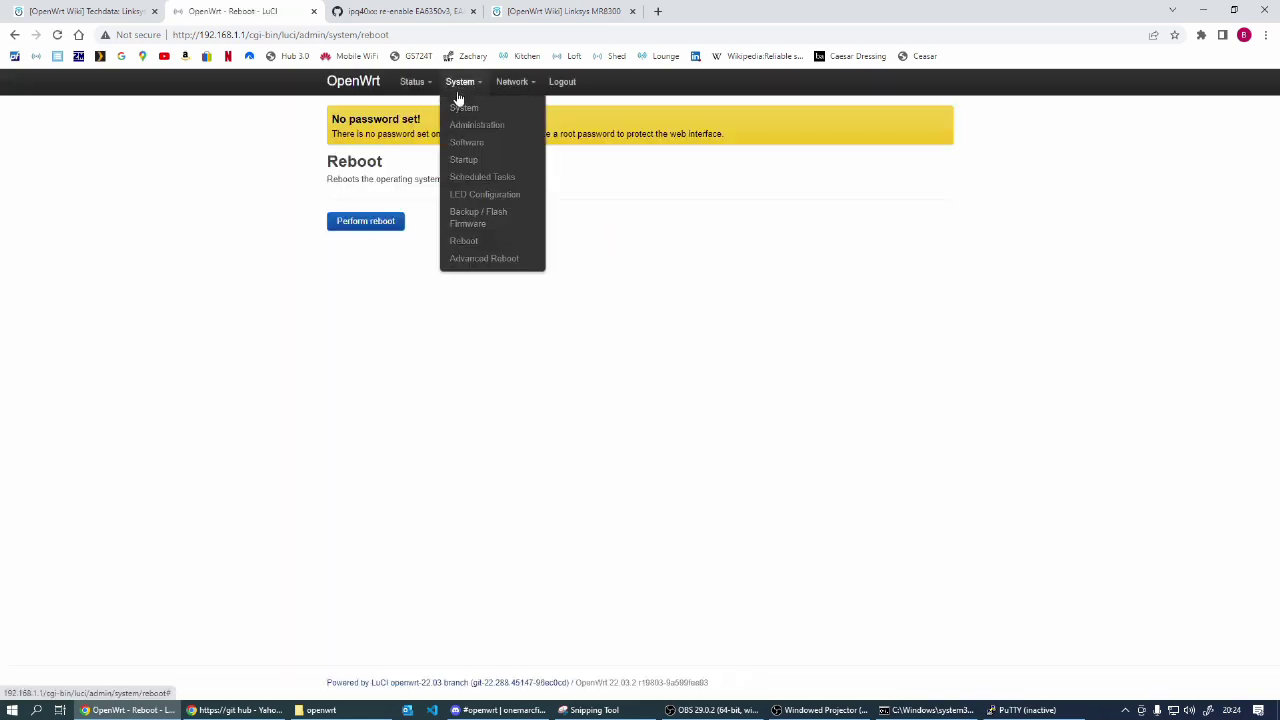
left_click(484, 261)
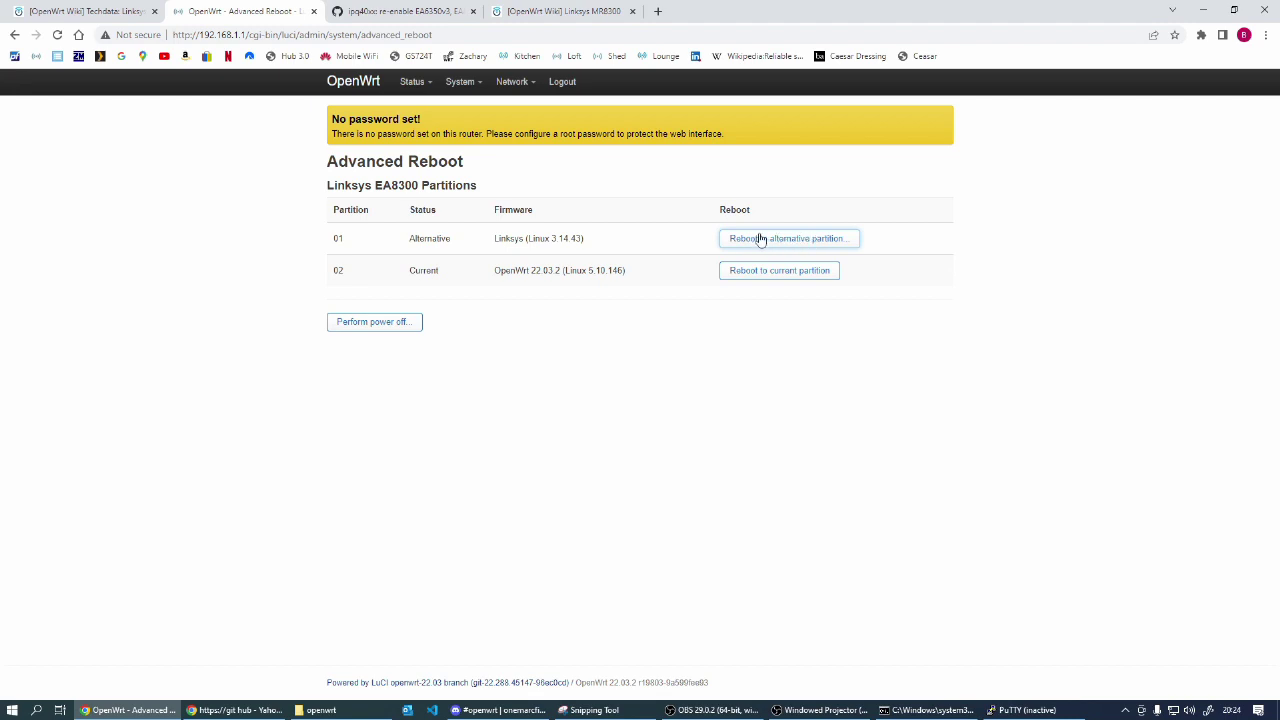
Step: Reboot to the alternative partition holding the Linksys firmware and confirm with Proceed
left_click(707, 235)
left_click(792, 240)
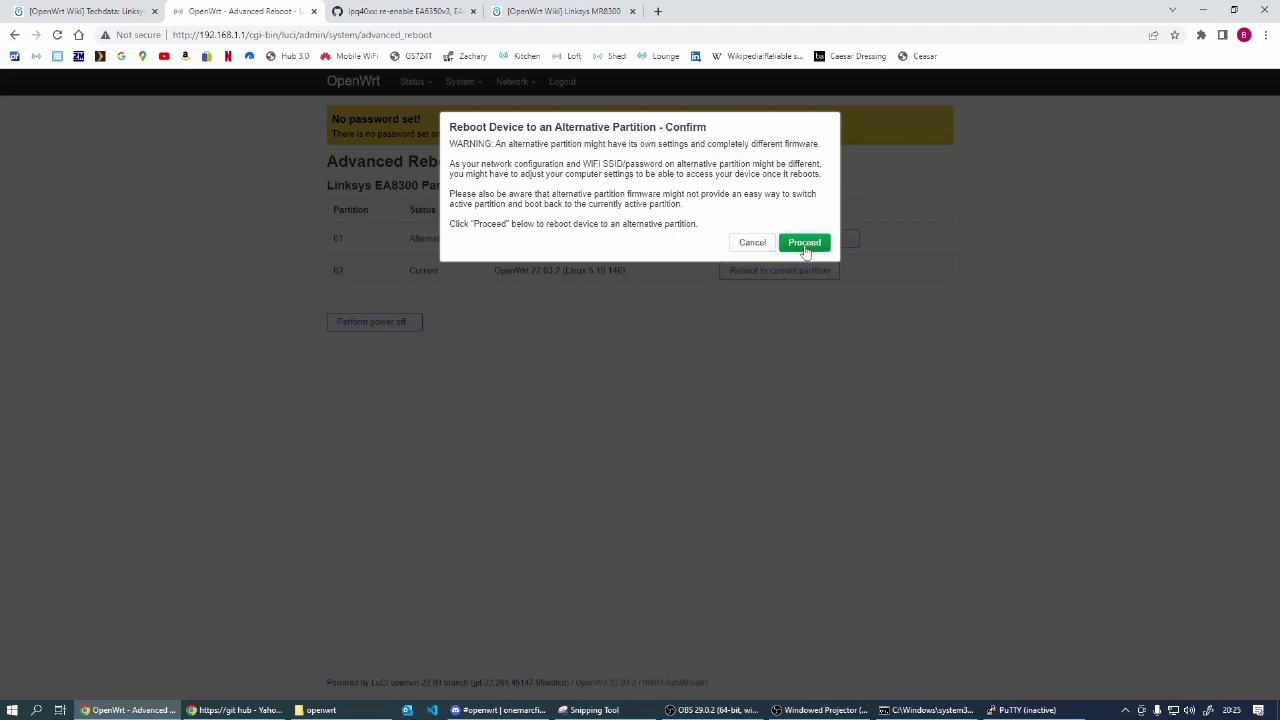
left_click(805, 243)
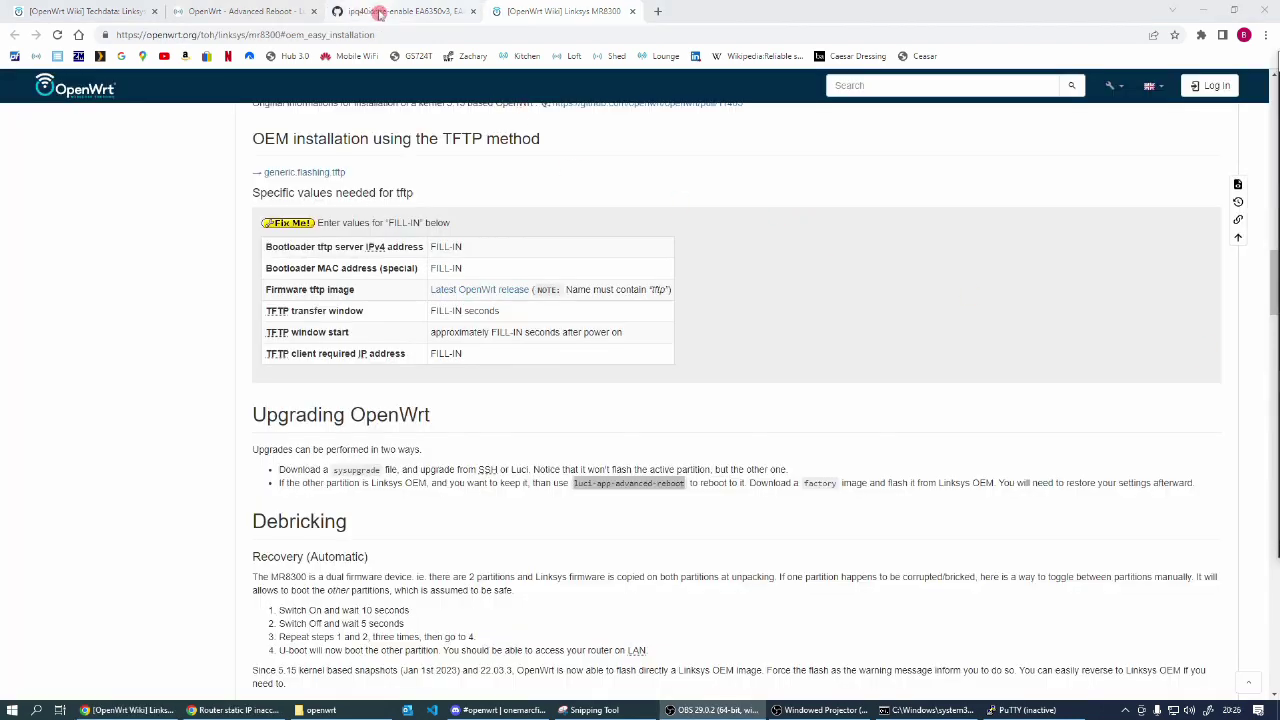
Step: Scroll the EA8300 pull request to the 'Easy' comment and follow its firmware-selector.openwrt.org link
left_click(378, 11)
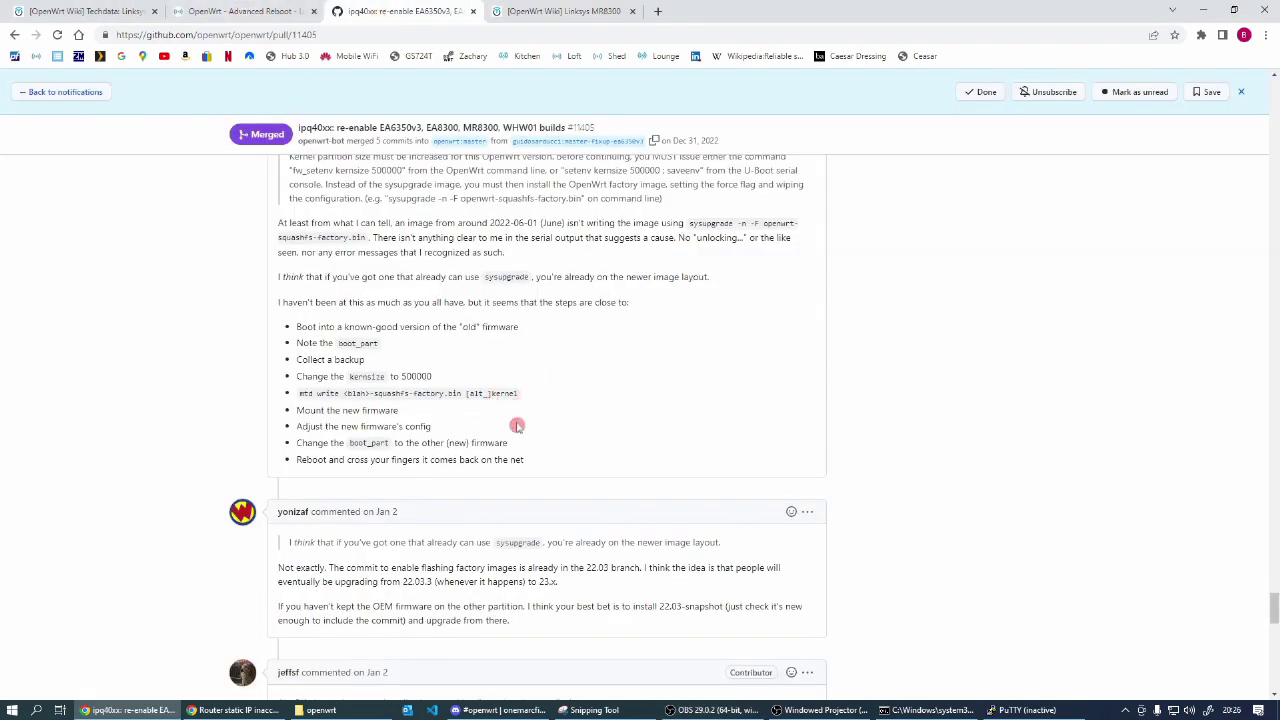
scroll(517, 425, "down", 12)
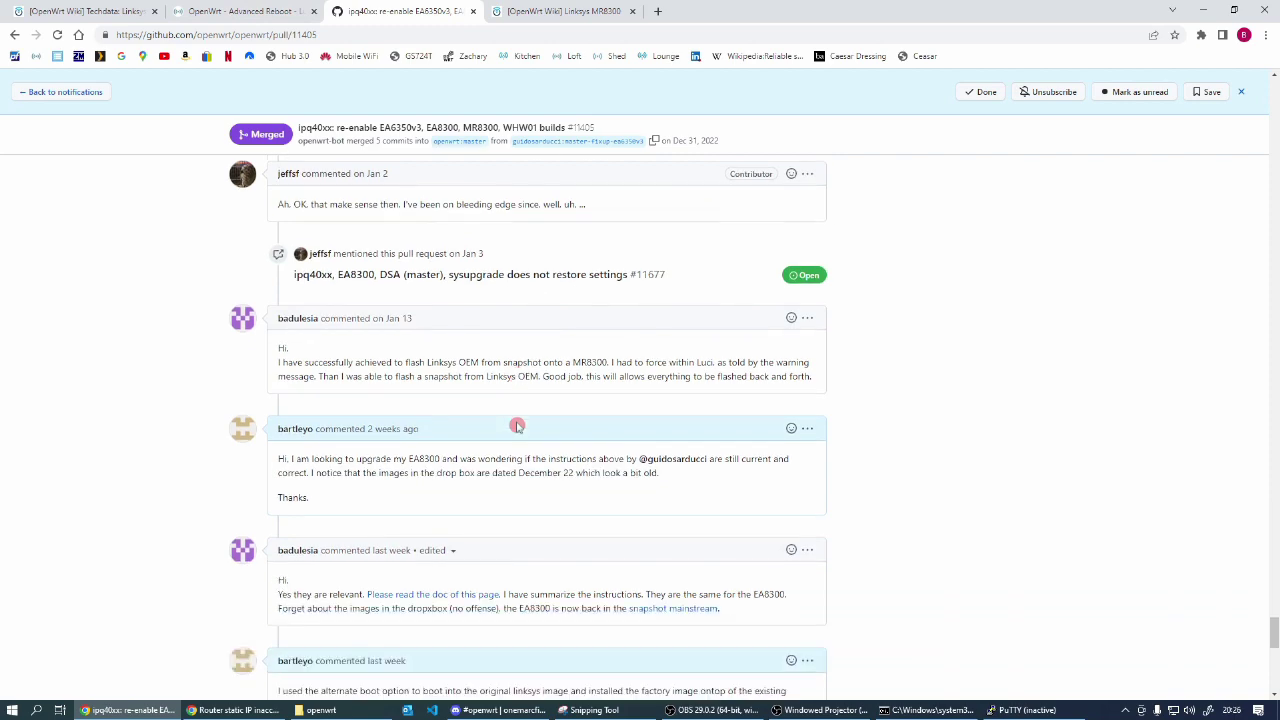
scroll(517, 425, "down", 4)
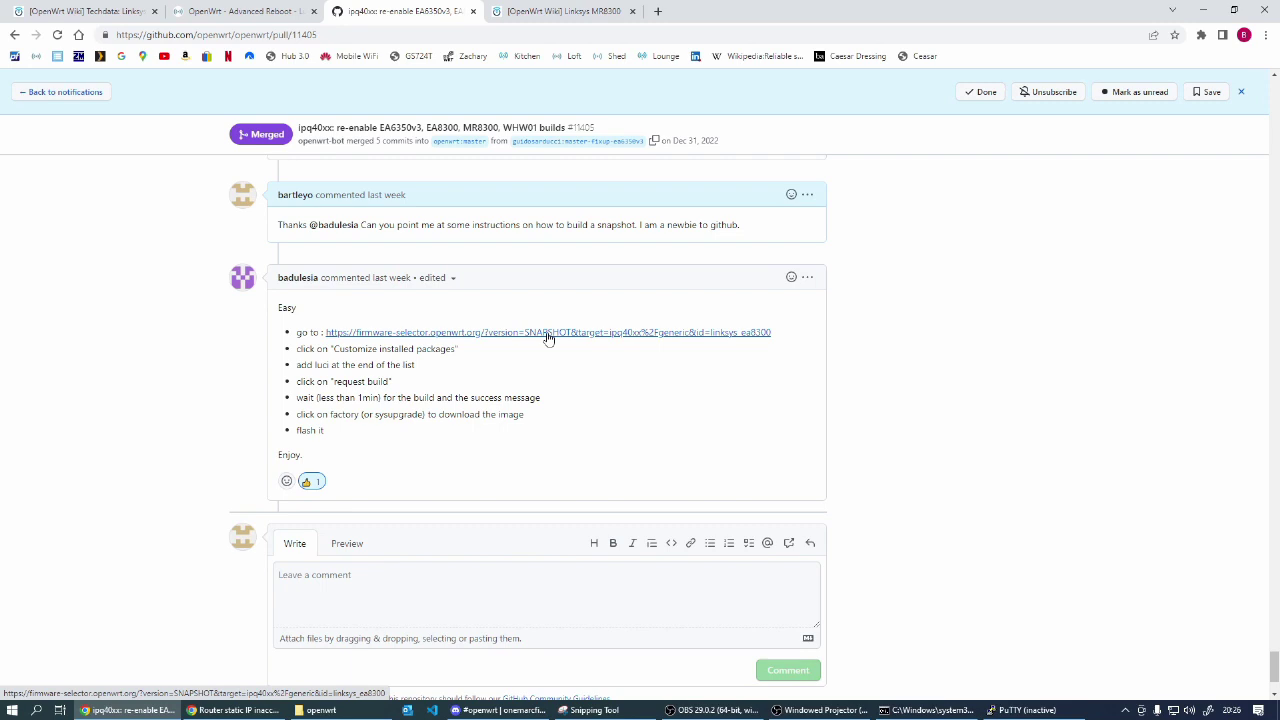
left_click(548, 338)
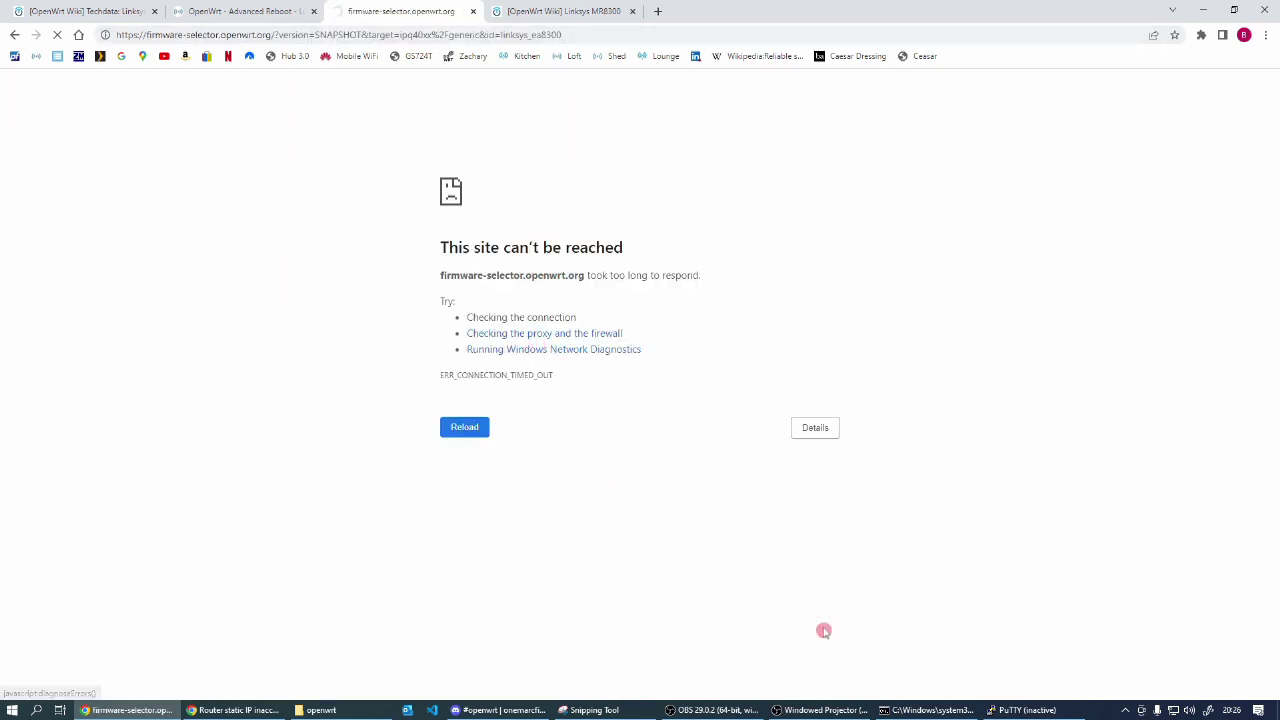
Step: Check the PC's network configuration in the command console
mouse_move(927, 711)
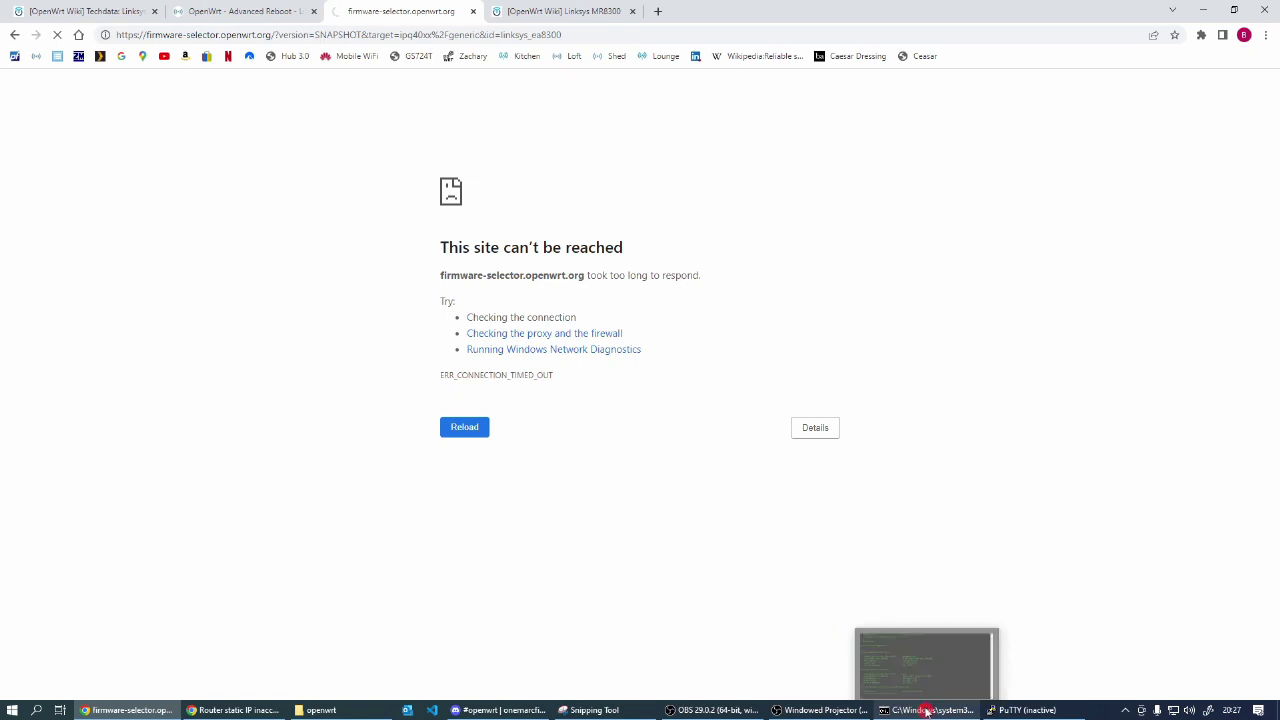
left_click(908, 670)
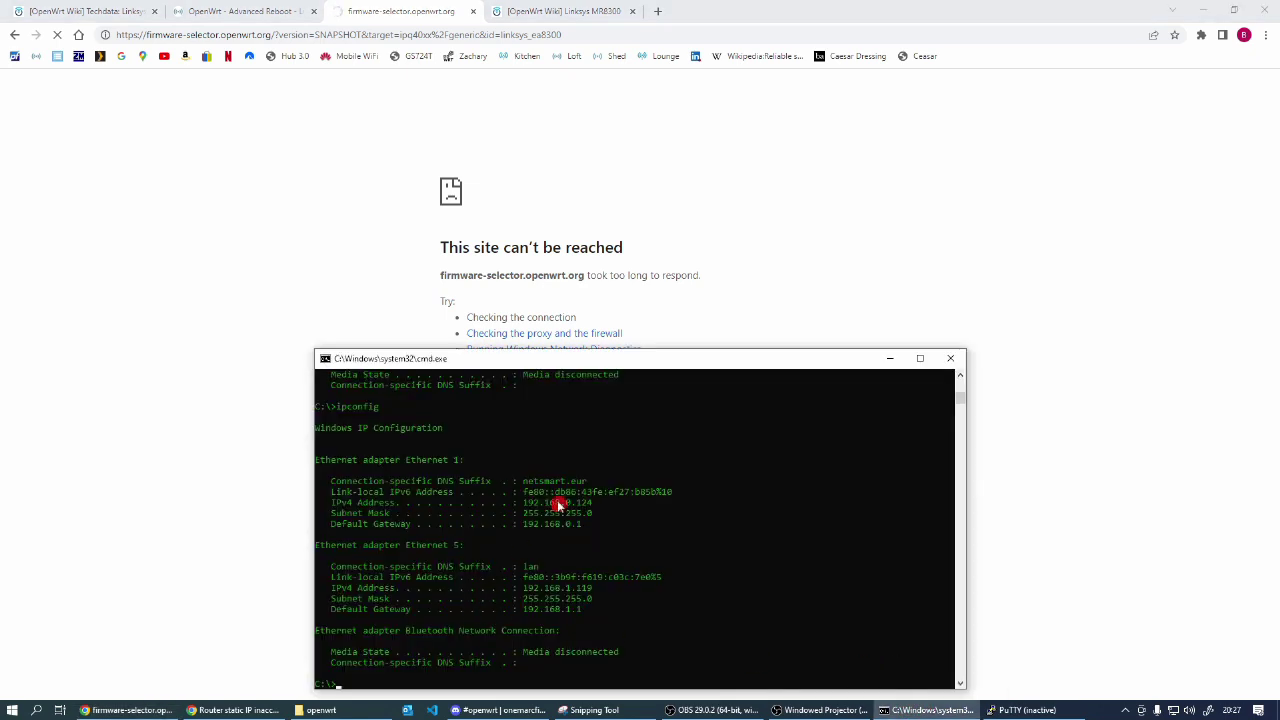
key("Up")
key("Escape")
Step: Retry the firmware selector page, then return to the Advanced Reboot tab
left_click(334, 129)
left_click(463, 428)
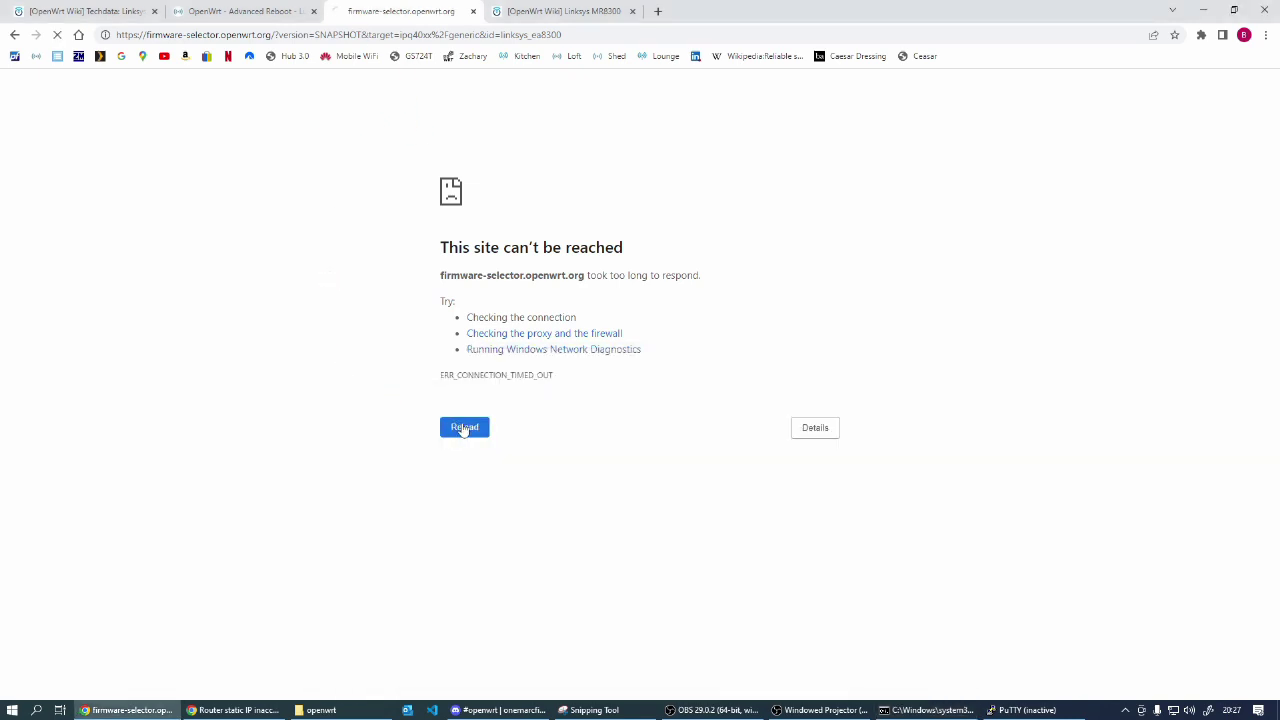
left_click(229, 13)
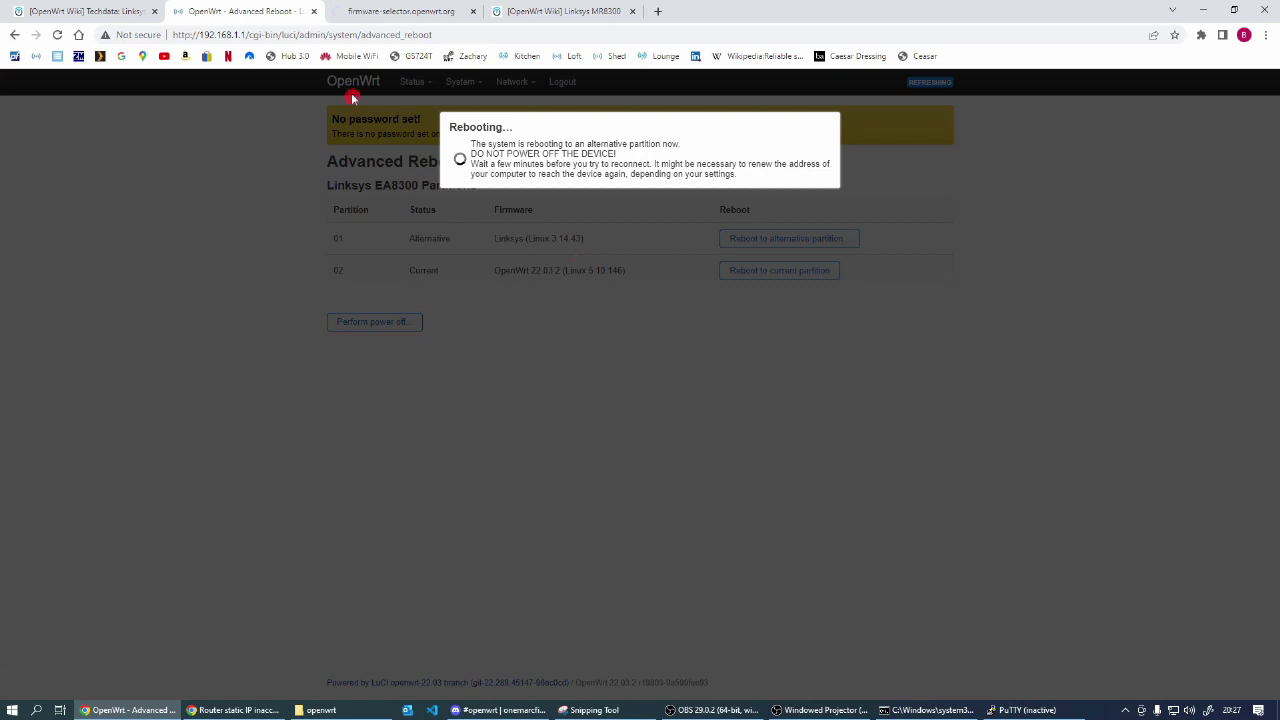
Step: Point the router tab at 192.168.1.1, then return to the firmware selector tab
left_click(246, 34)
left_click(244, 34)
key("shift+End")
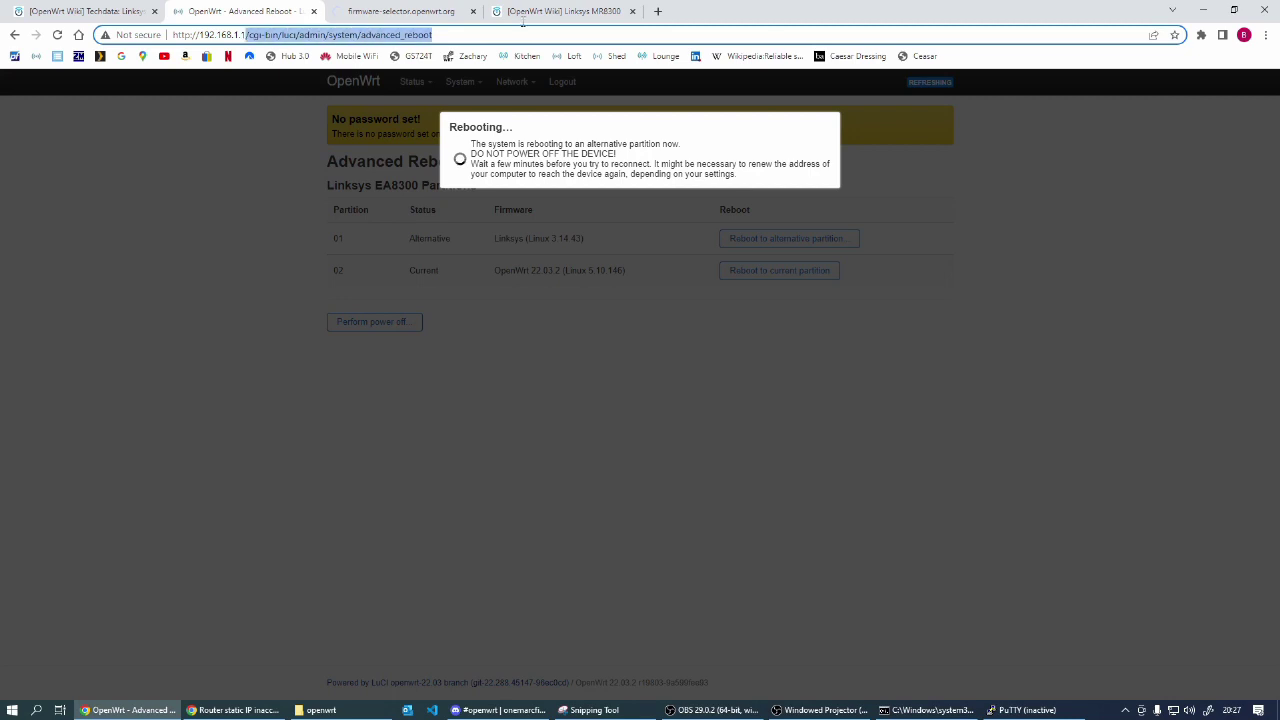
key("Delete")
key("Return")
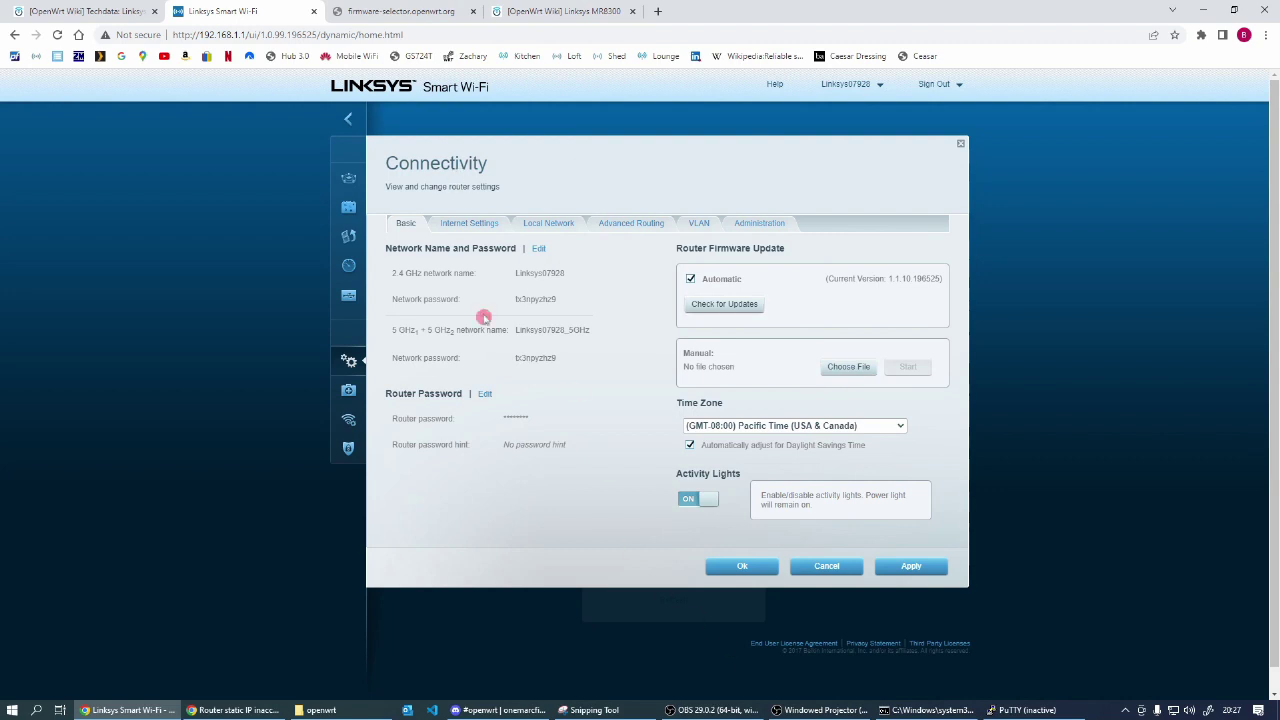
left_click(397, 14)
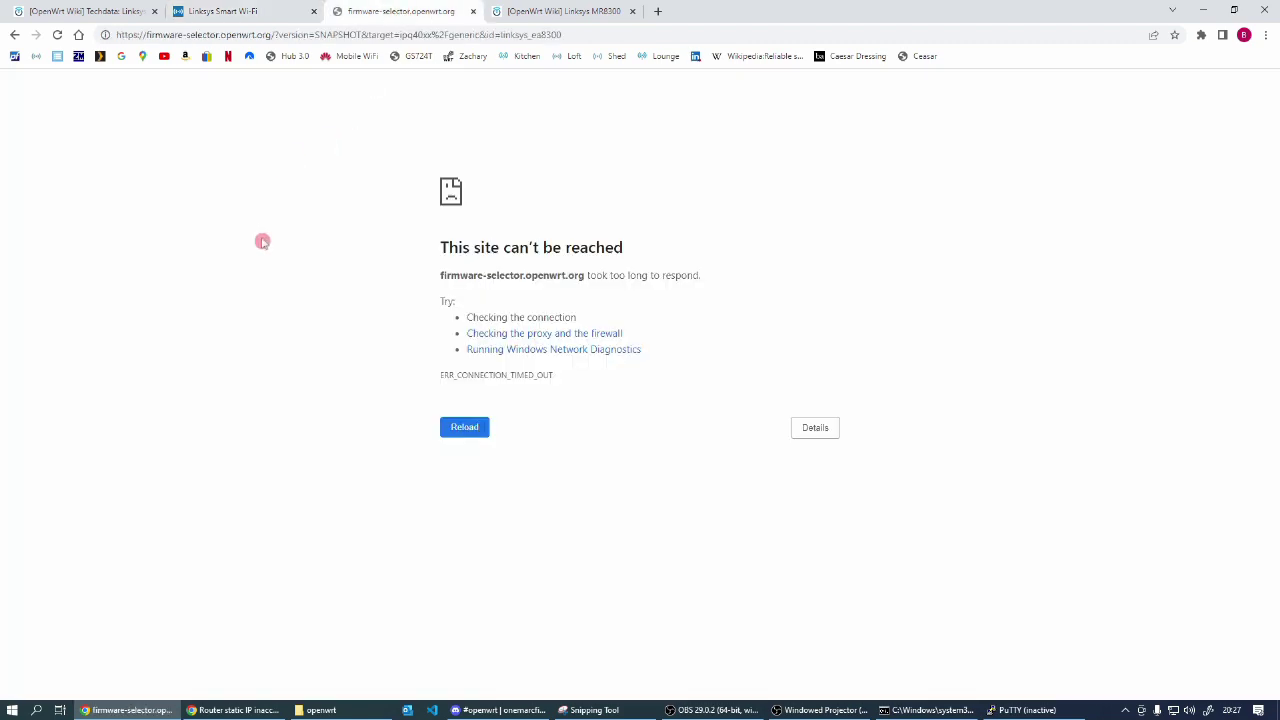
Step: Review the ipconfig output, then reload the firmware selector until the EA8300 SNAPSHOT r22068 images appear
left_click(905, 710)
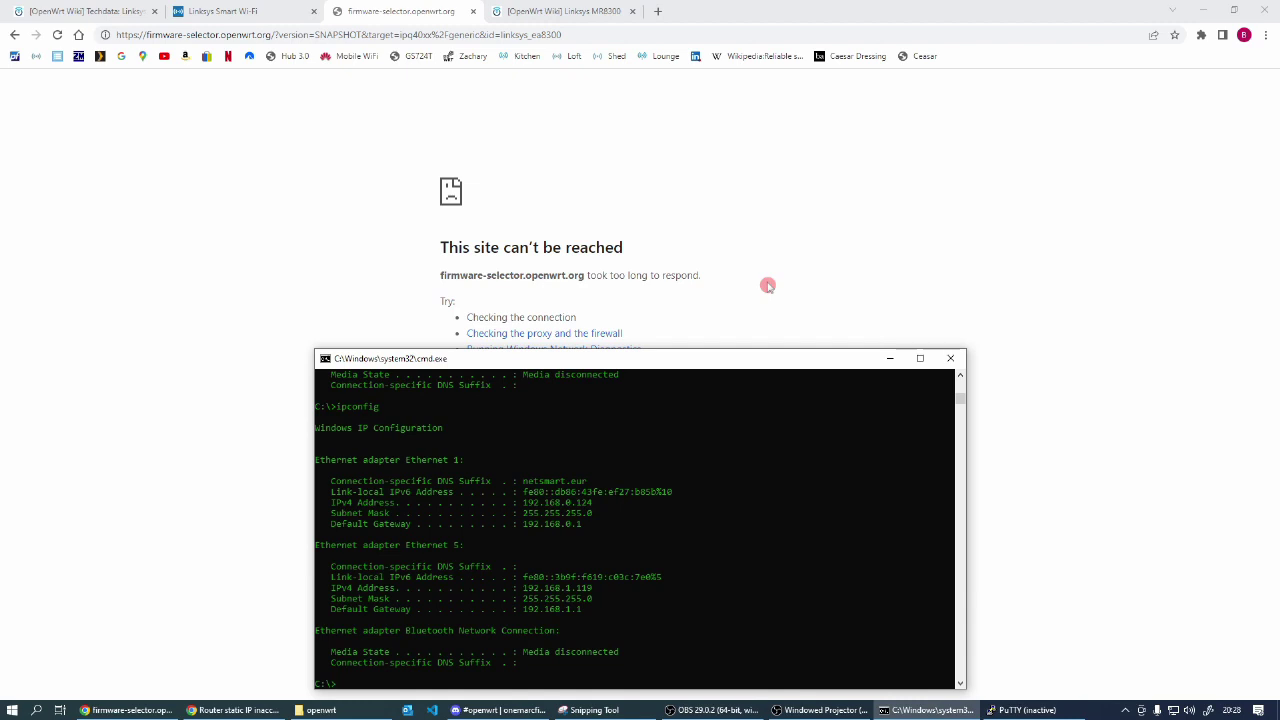
left_click(718, 192)
left_click(57, 34)
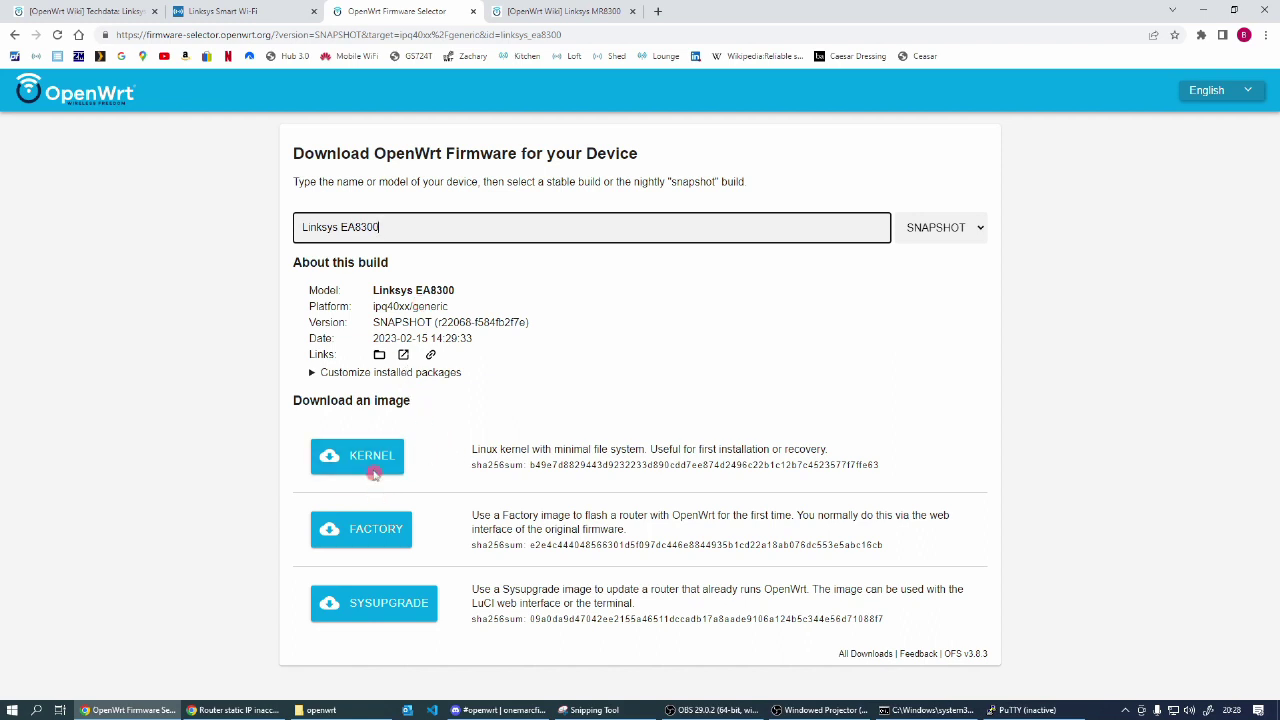
Step: Append luci, luci-app-advanced-reboot and nano to the EA8300 package list and request the build
left_click(310, 372)
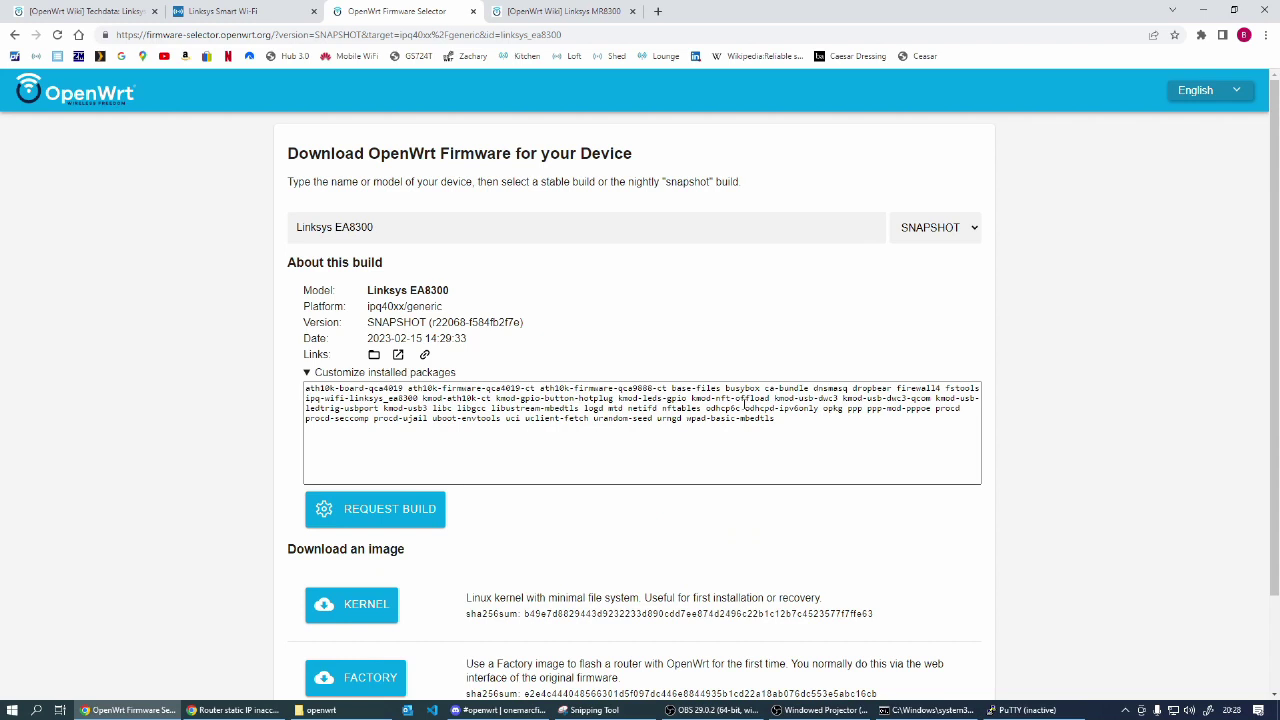
left_click(794, 418)
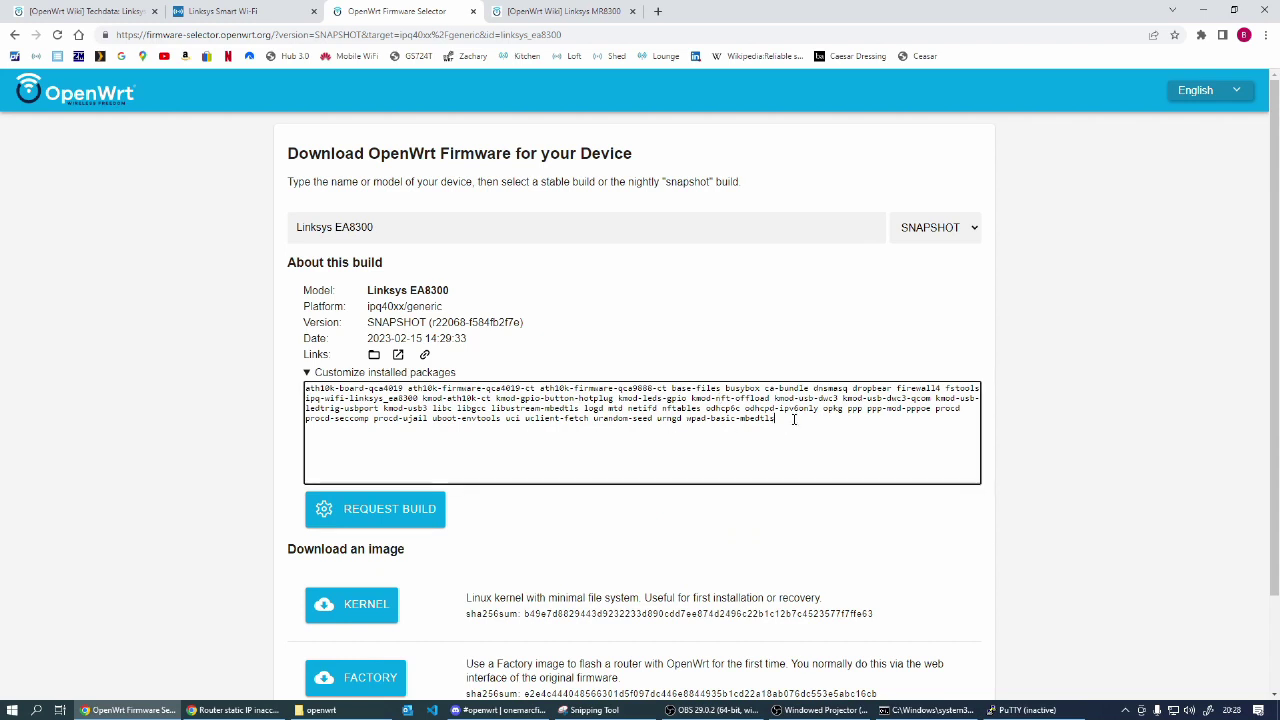
type("lu")
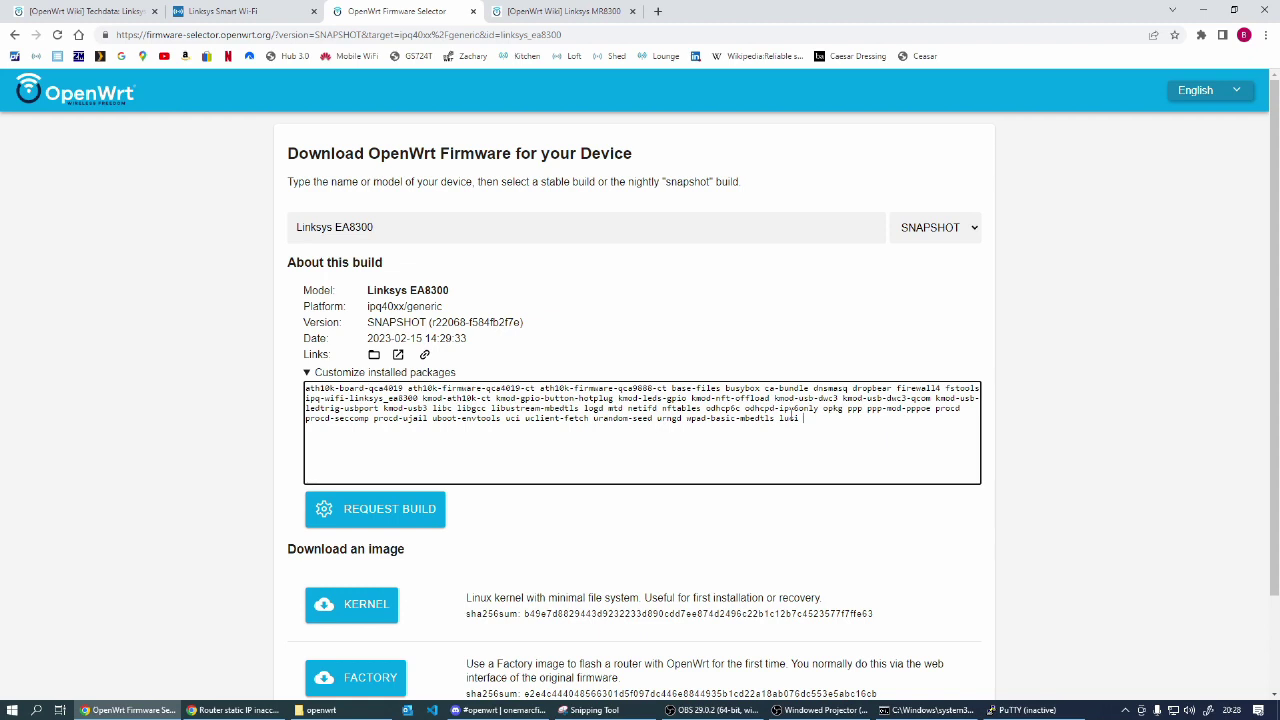
type("ci")
type("luci-app-advanced-reboot")
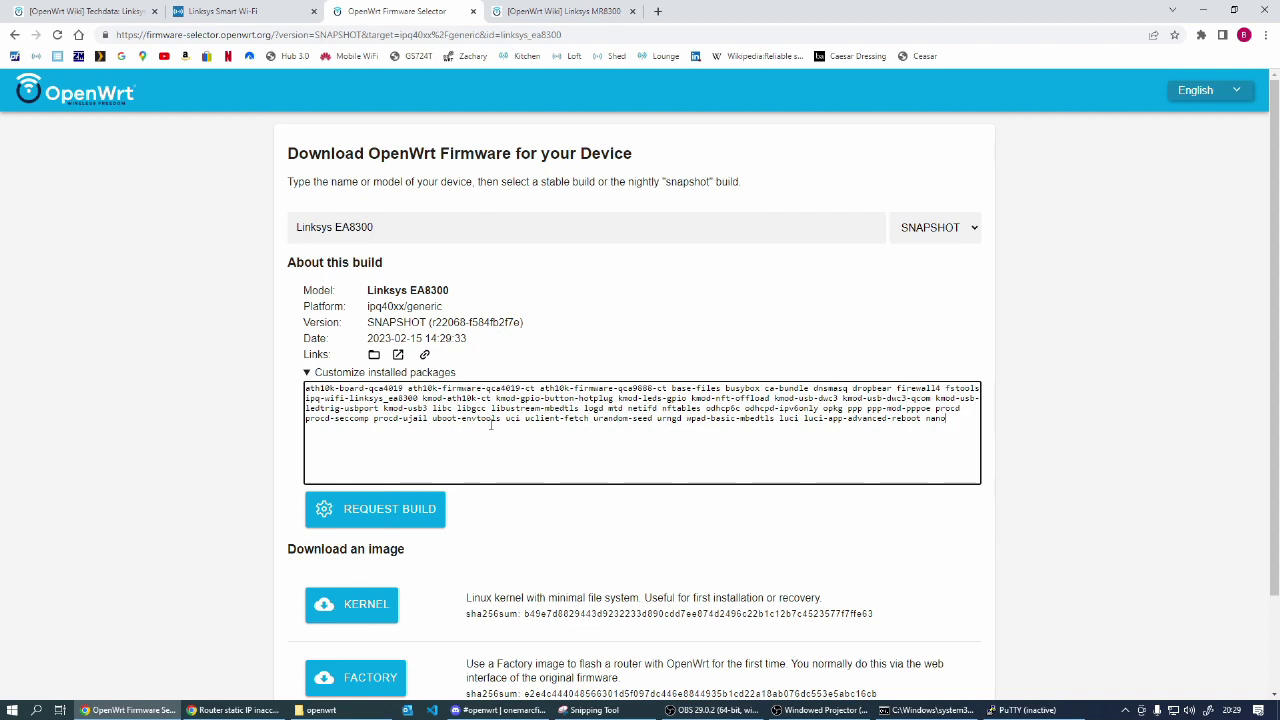
scroll(517, 490, "down", 1)
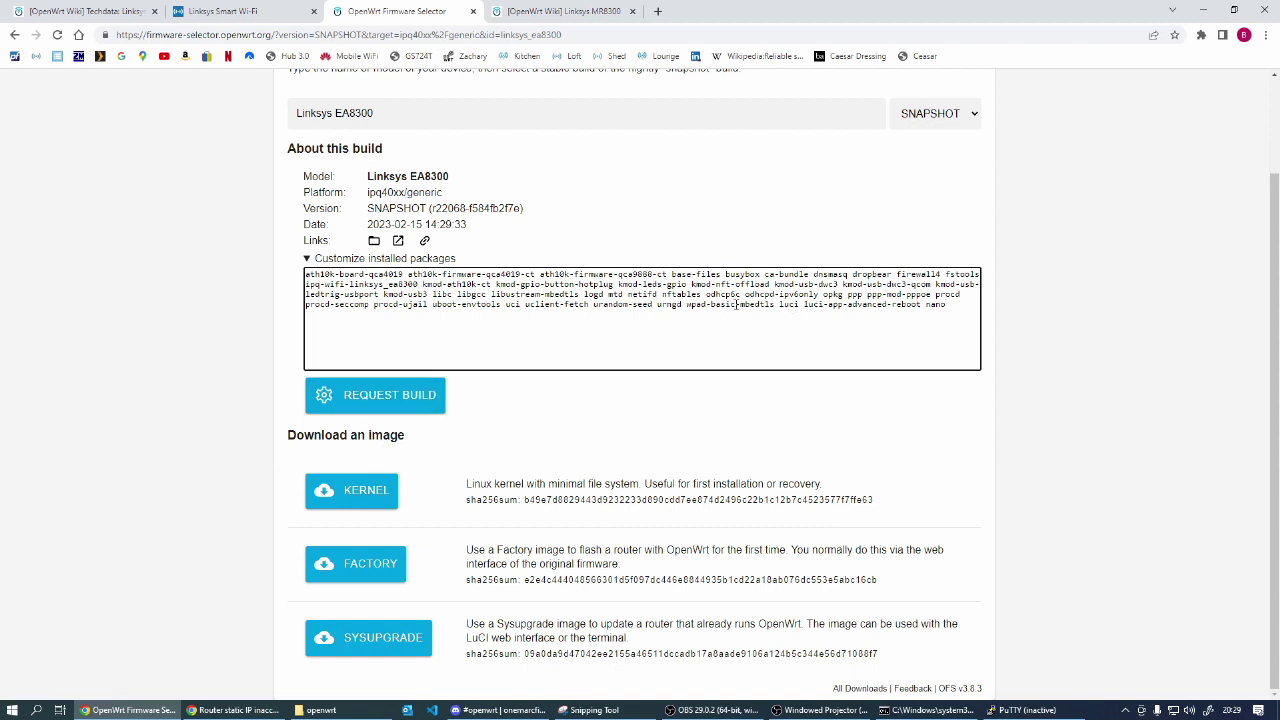
left_click(376, 395)
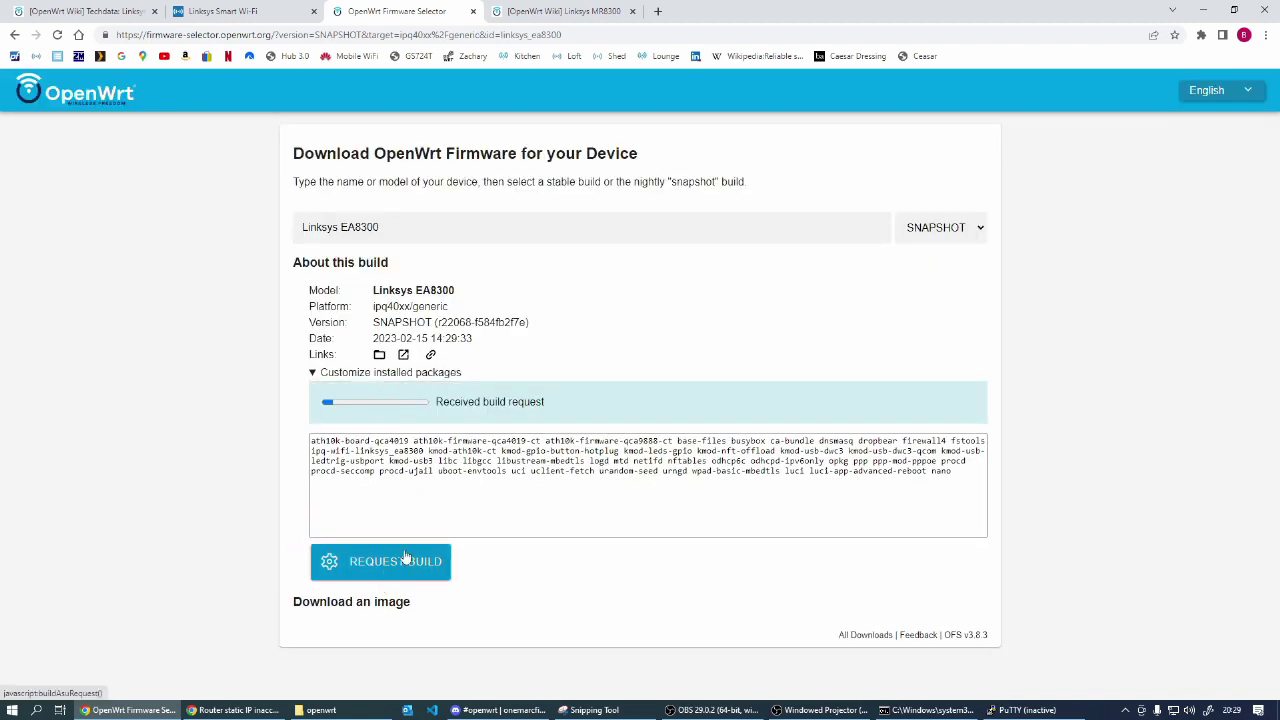
Step: Once the build succeeds, expand STDERR and scroll through the error log
left_click(308, 412)
left_click_drag(308, 412, 371, 405)
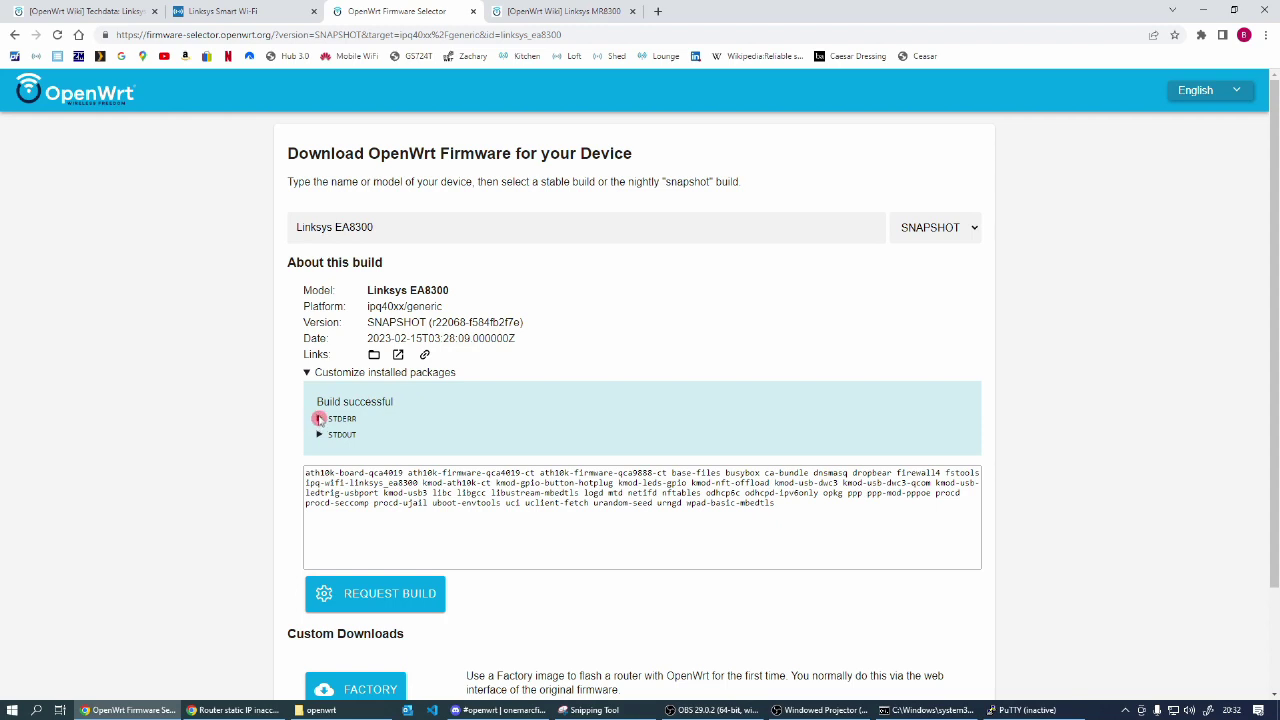
left_click(318, 420)
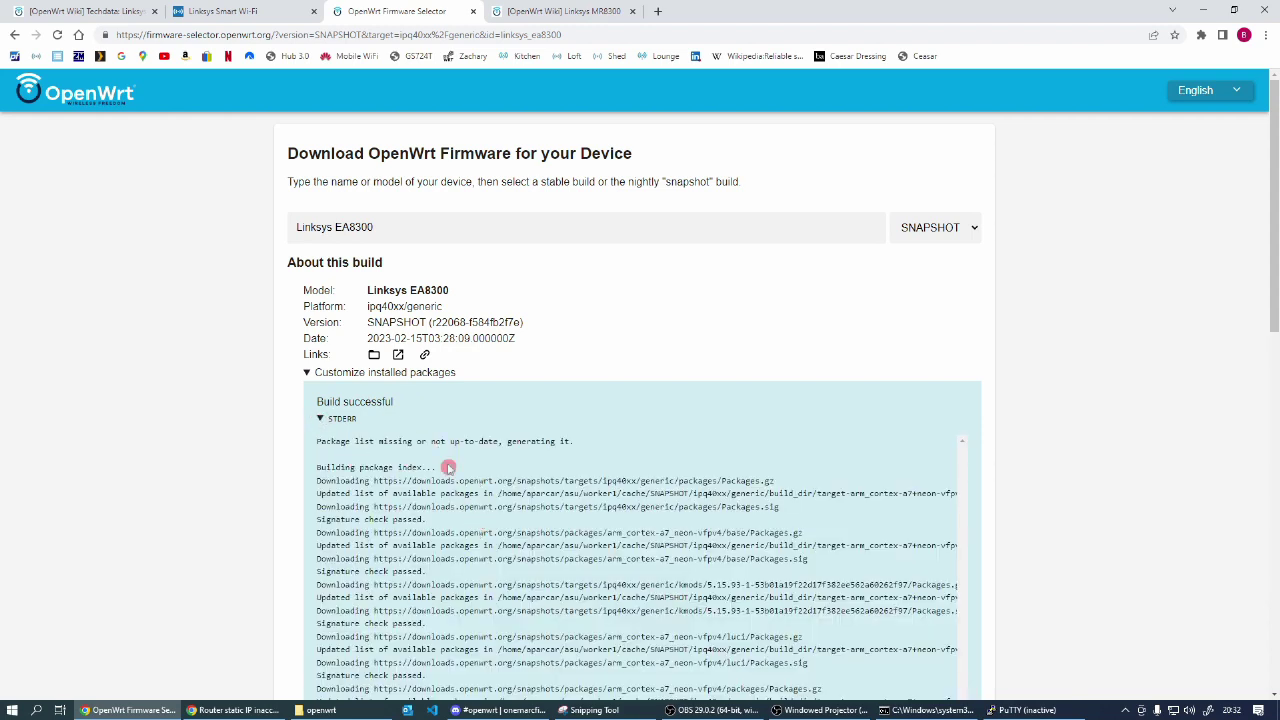
scroll(446, 466, "down", 10)
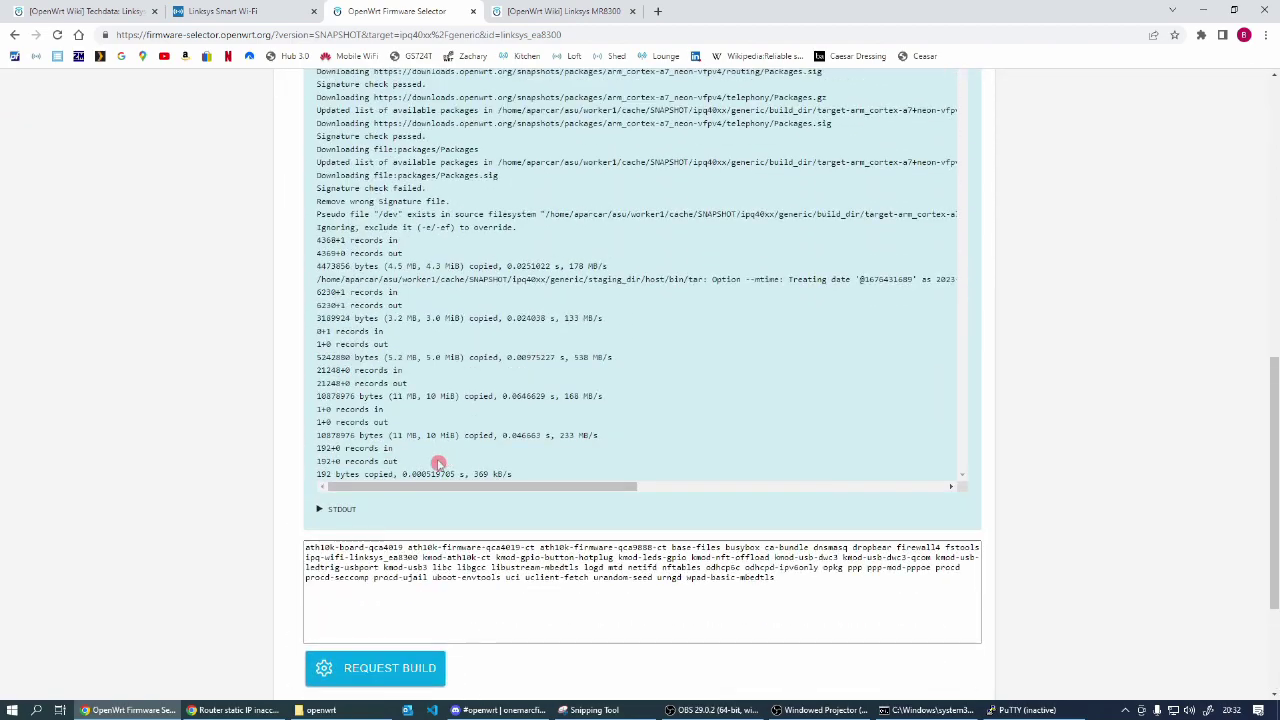
scroll(445, 465, "down", 2)
scroll(448, 470, "up", 3)
scroll(448, 472, "down", 1)
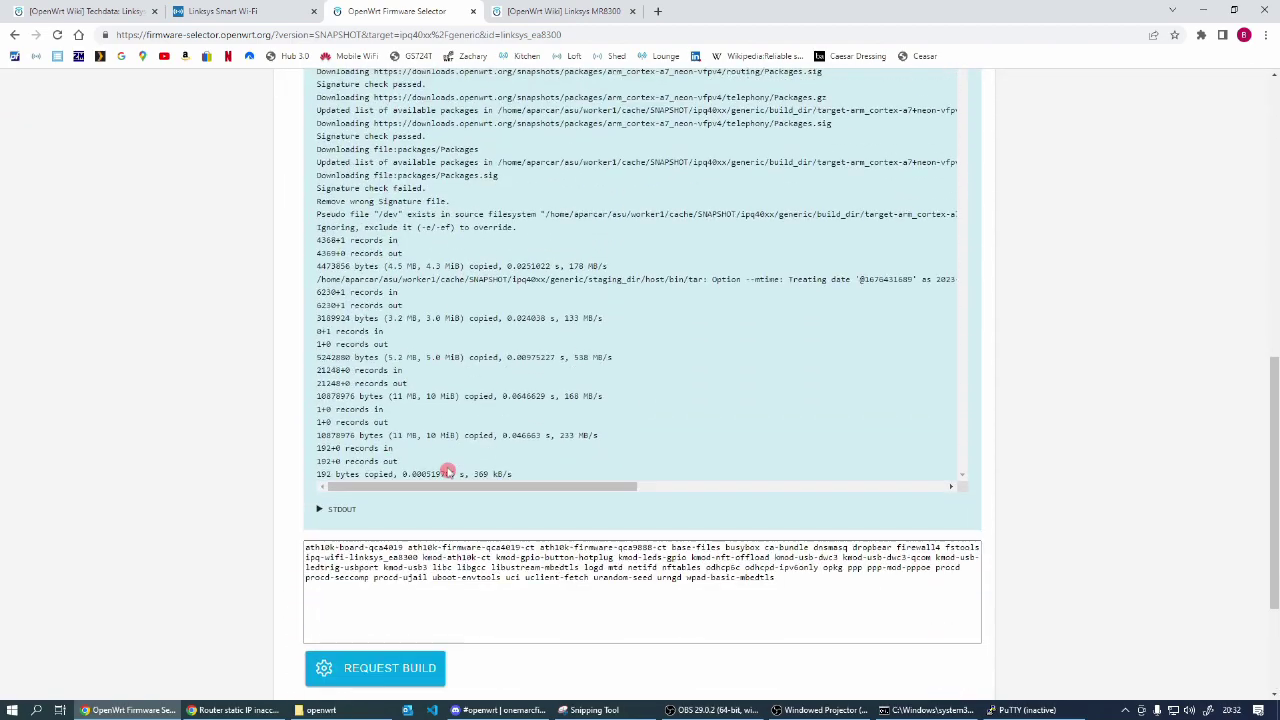
Step: Expand STDOUT, scroll through the output log, then collapse both log sections
left_click(321, 509)
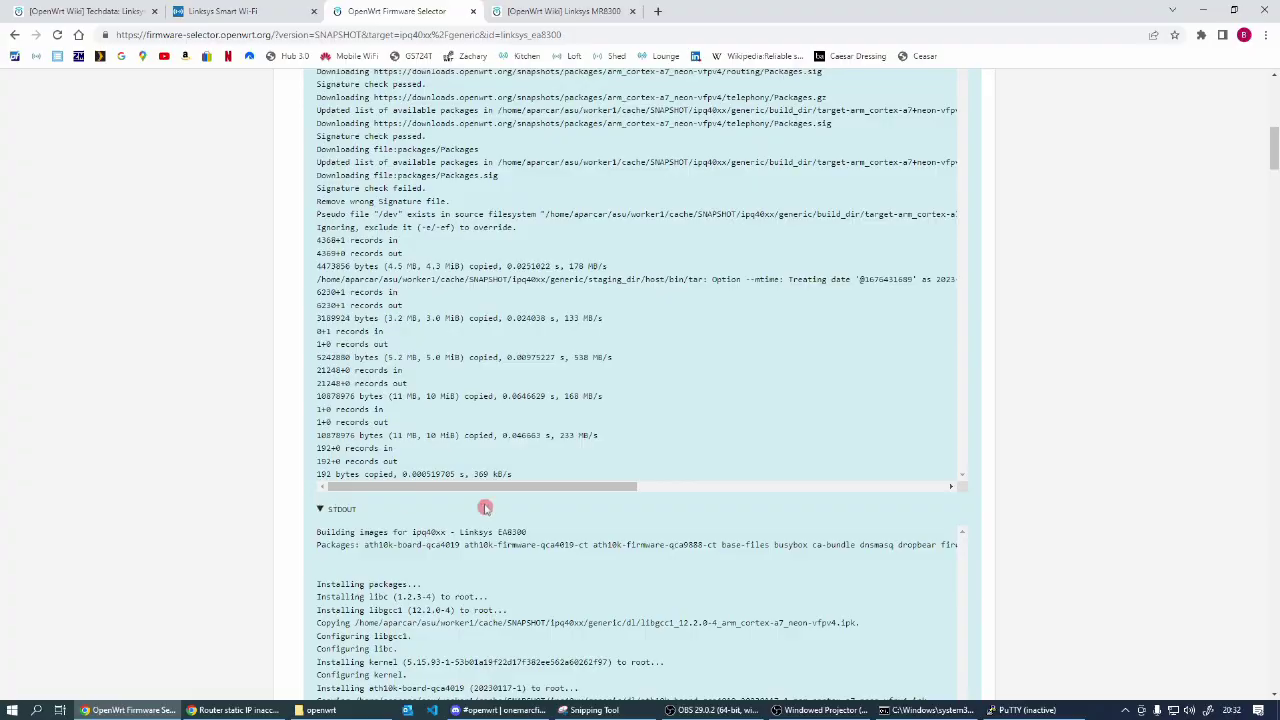
scroll(485, 505, "down", 3)
scroll(483, 502, "down", 15)
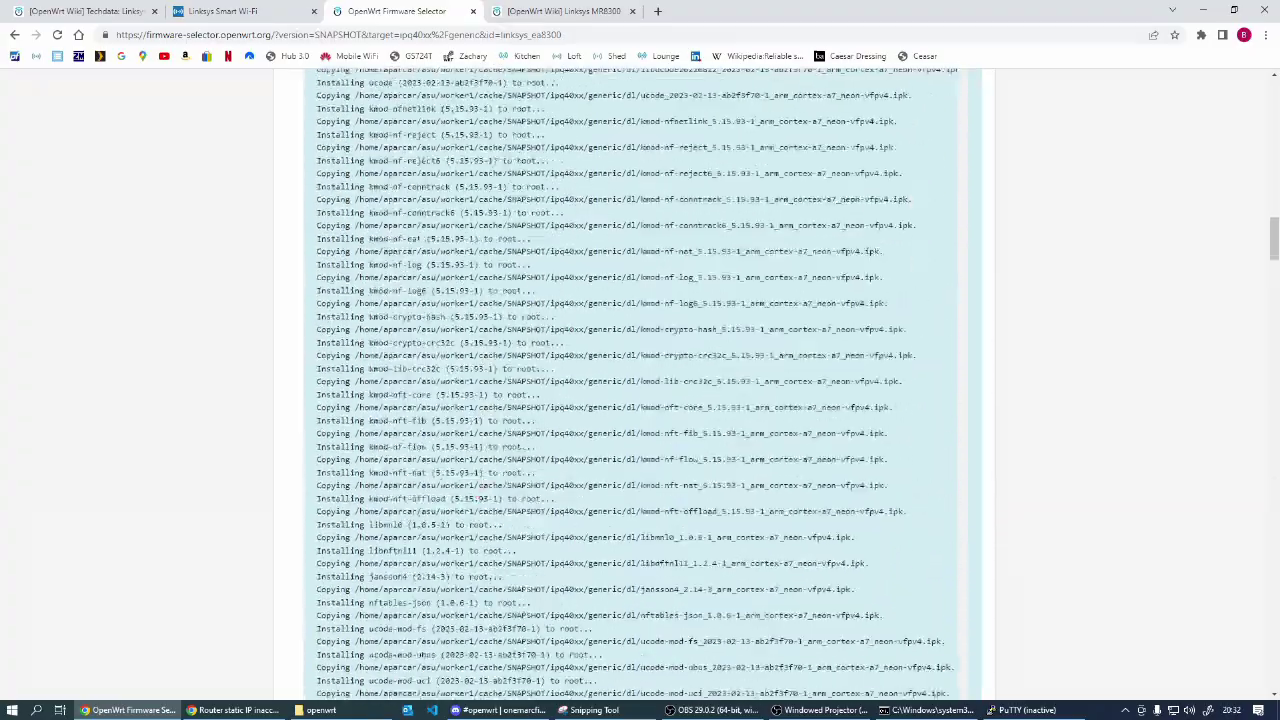
scroll(465, 471, "down", 15)
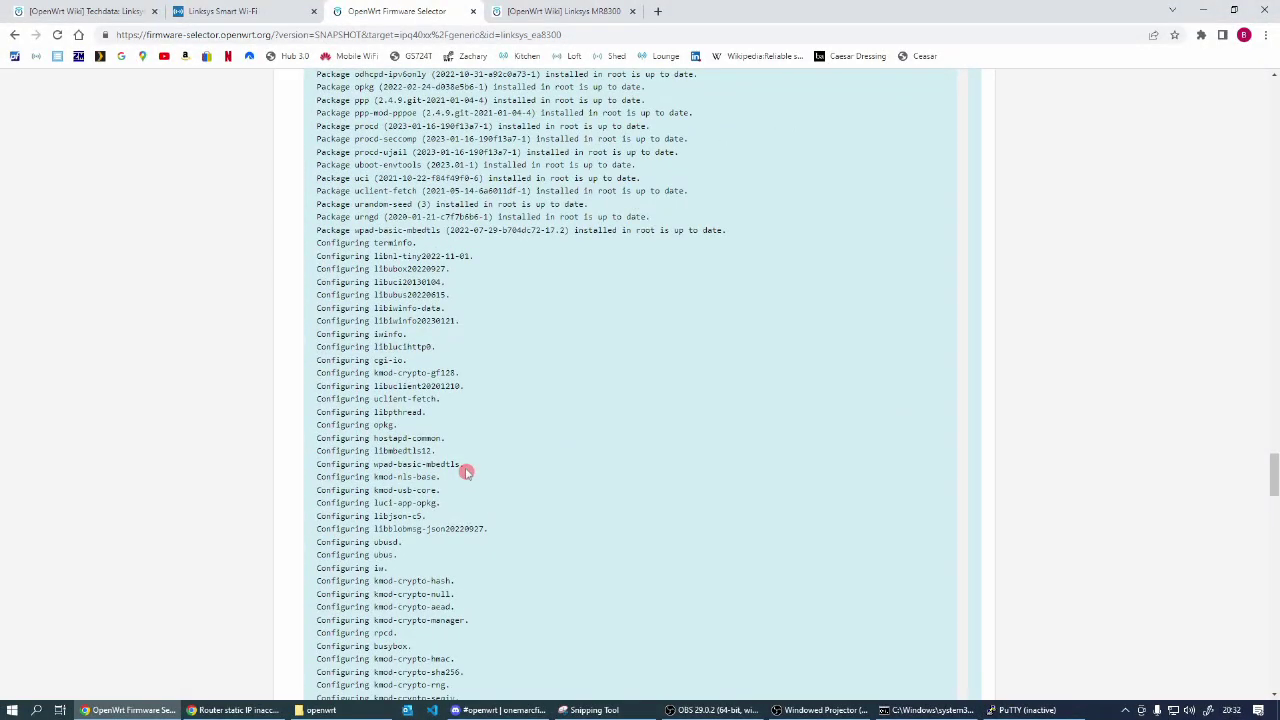
scroll(467, 472, "up", 1)
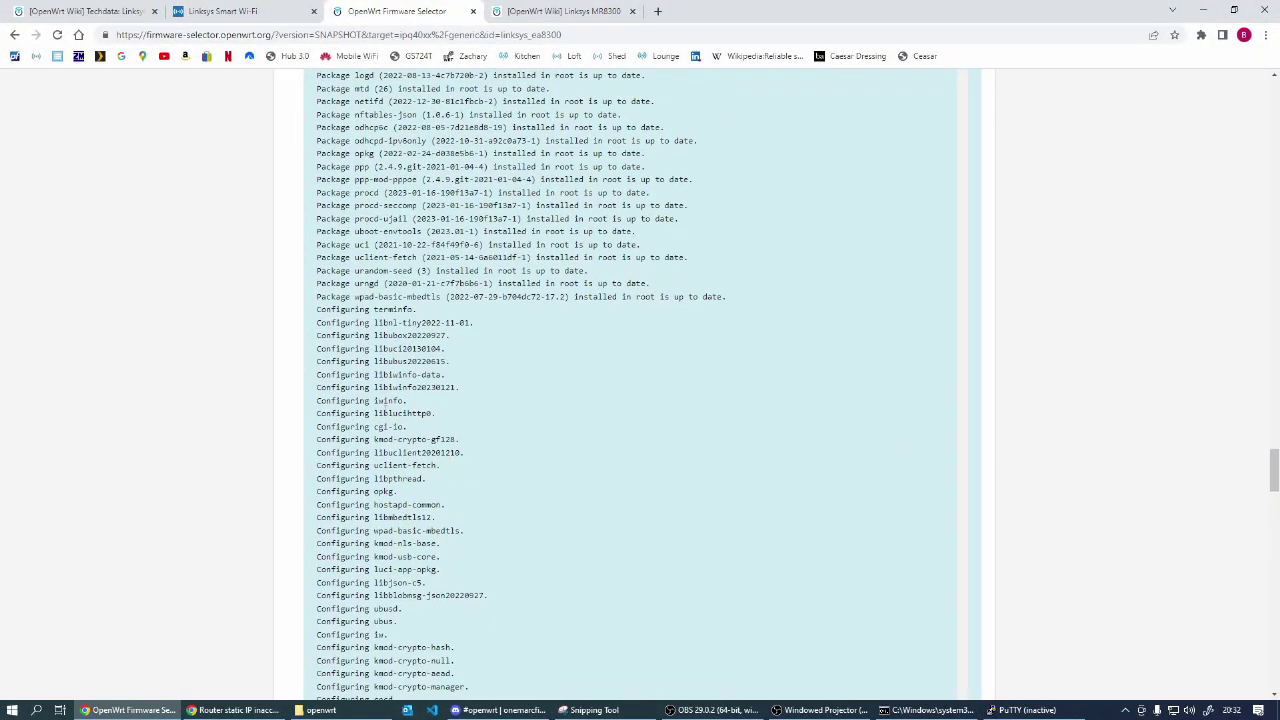
scroll(389, 413, "up", 2)
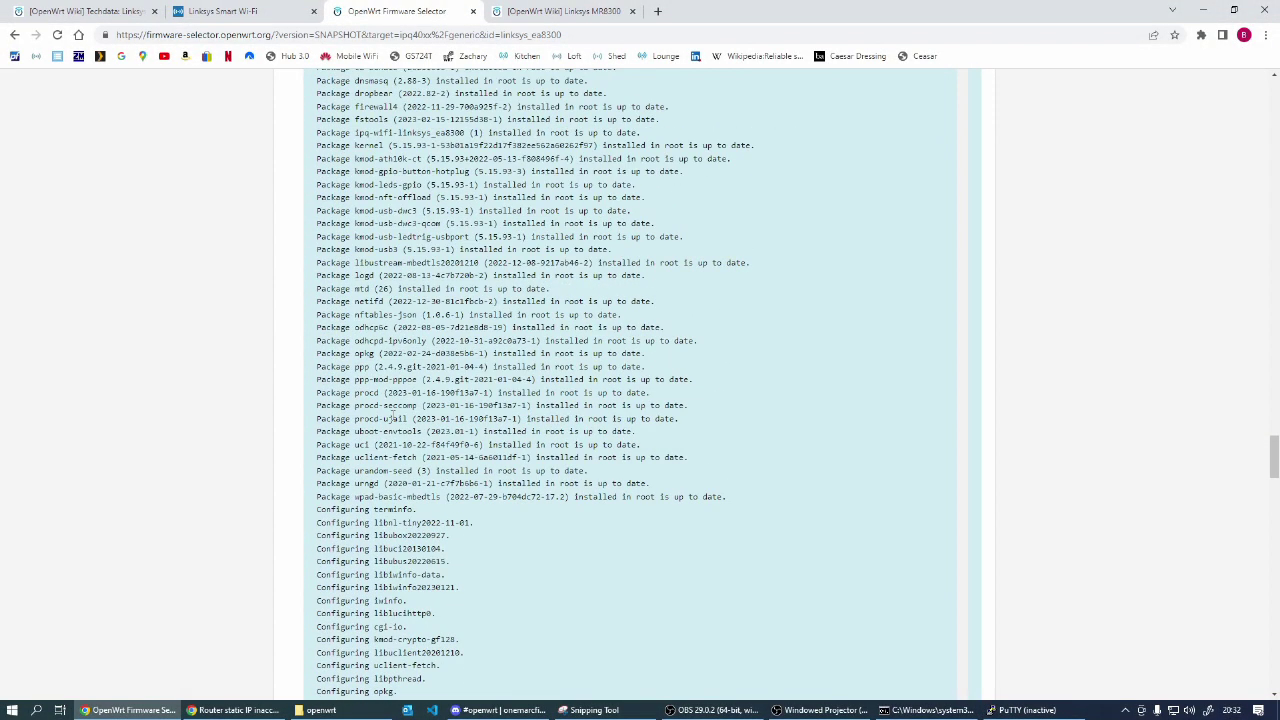
scroll(389, 413, "down", 18)
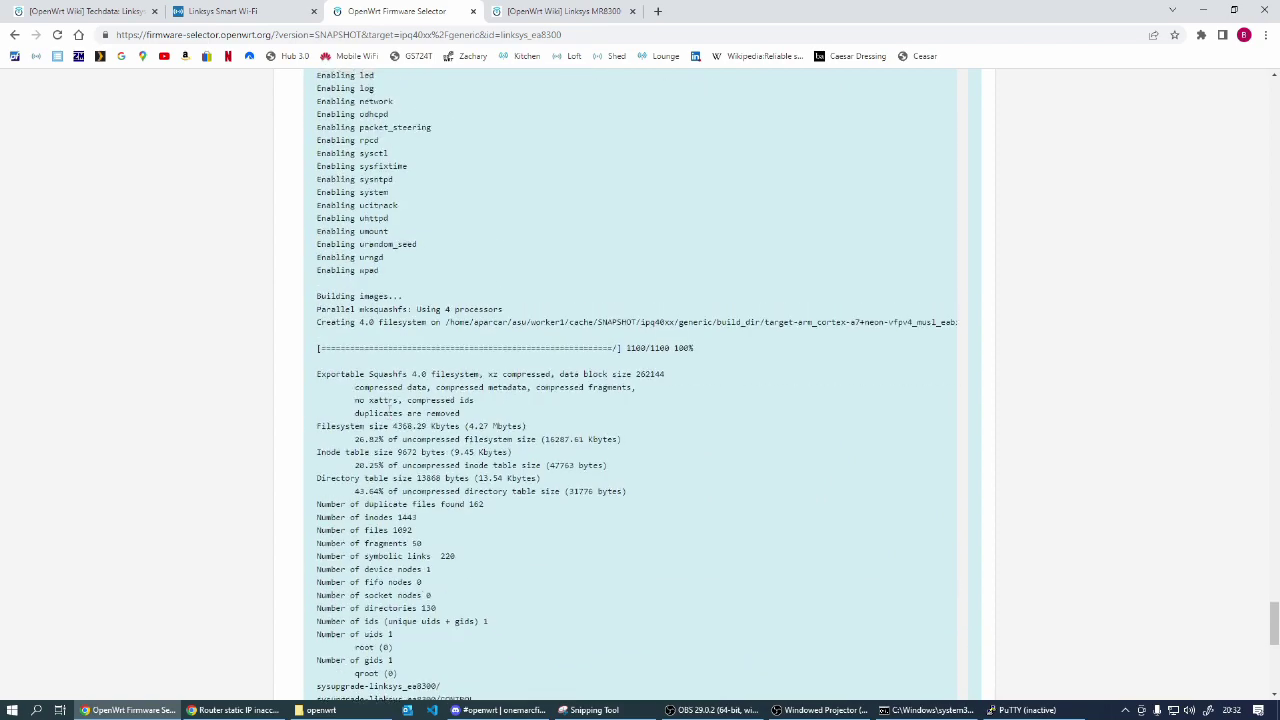
scroll(389, 413, "down", 5)
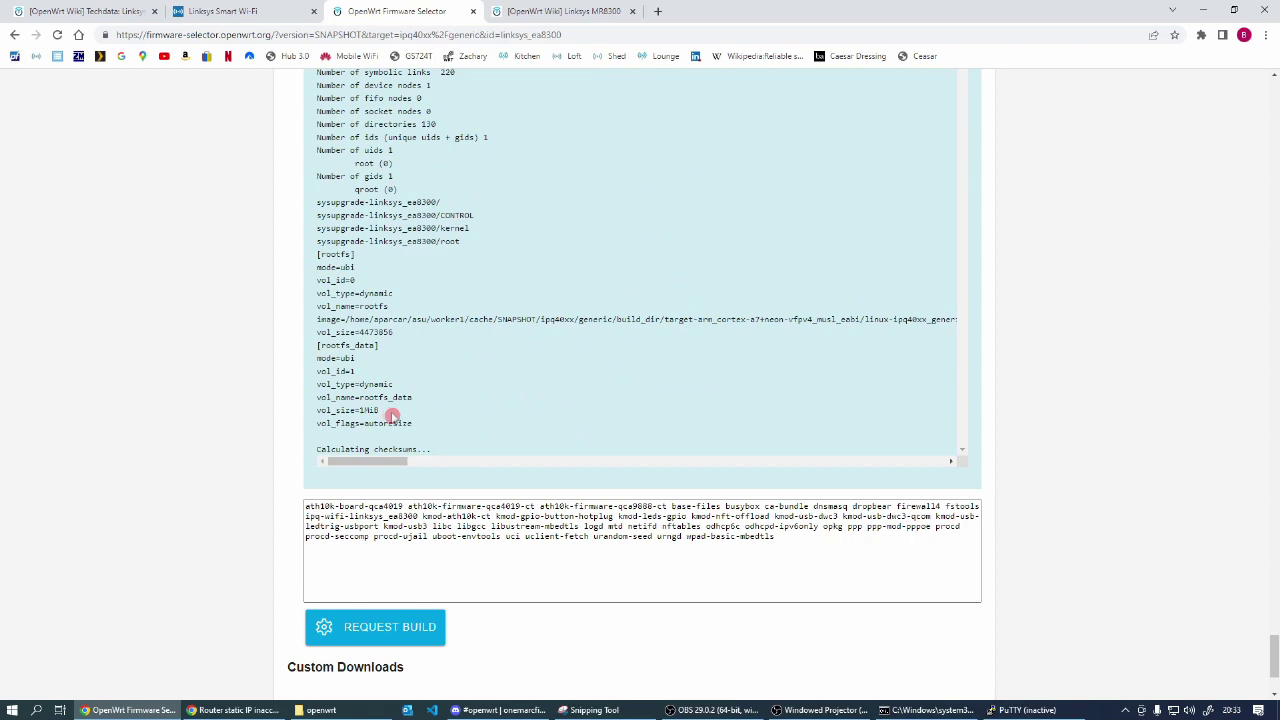
scroll(389, 416, "down", 2)
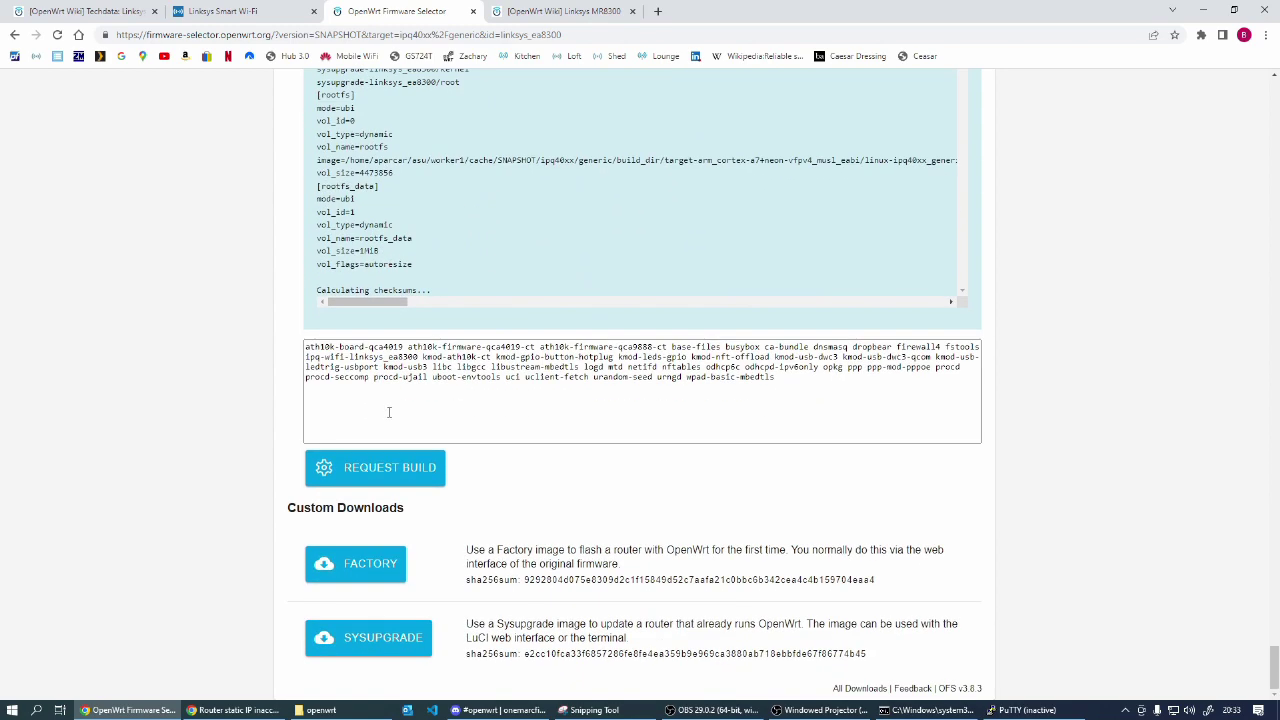
scroll(389, 413, "up", 15)
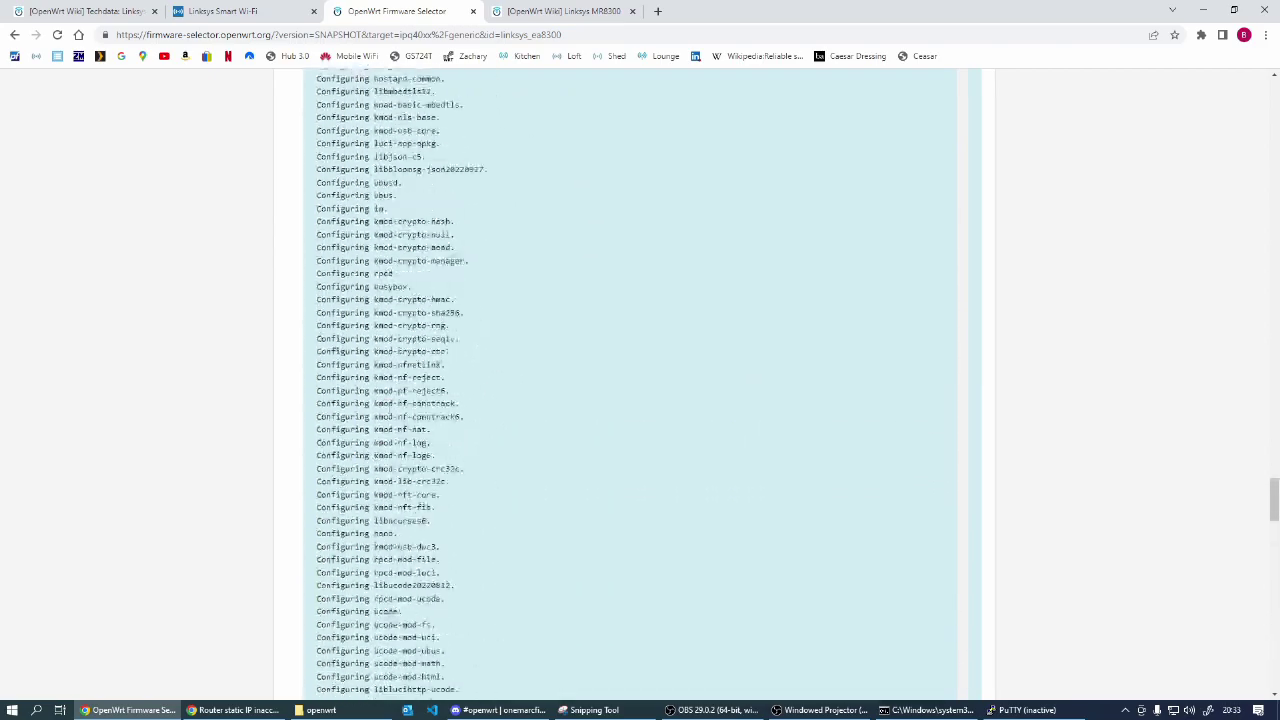
scroll(635, 384, "up", 15)
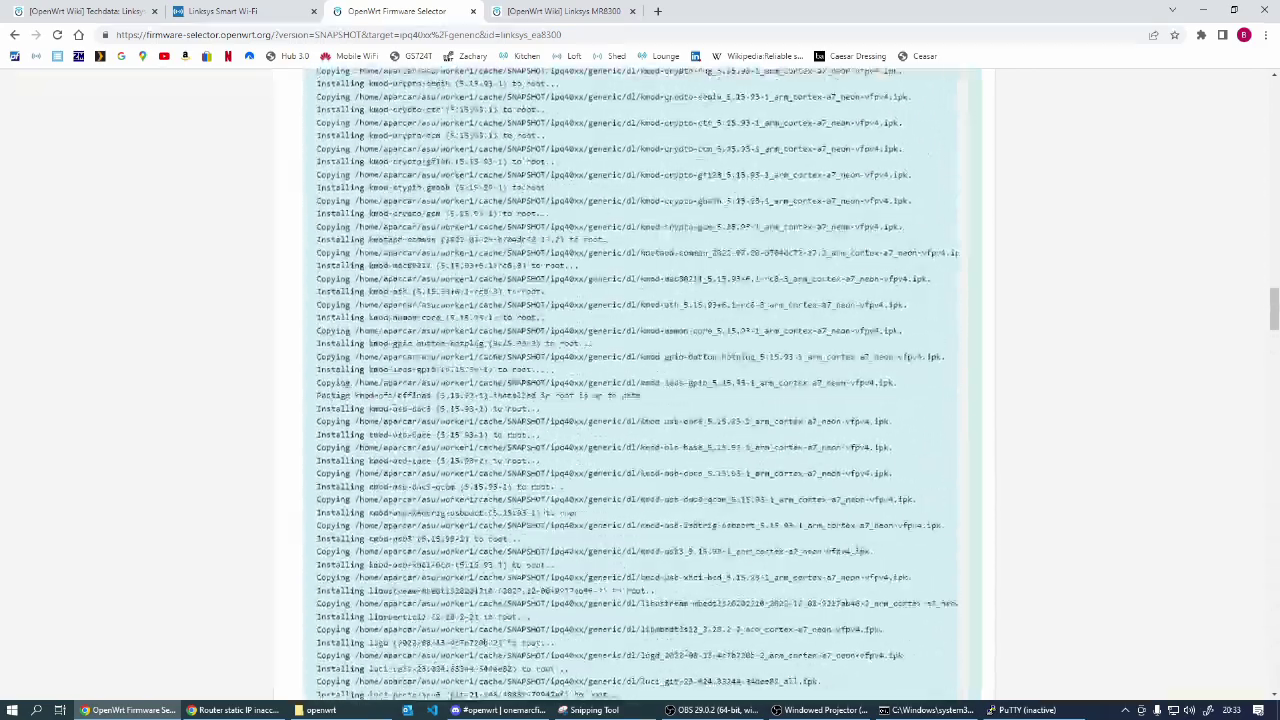
scroll(386, 372, "up", 15)
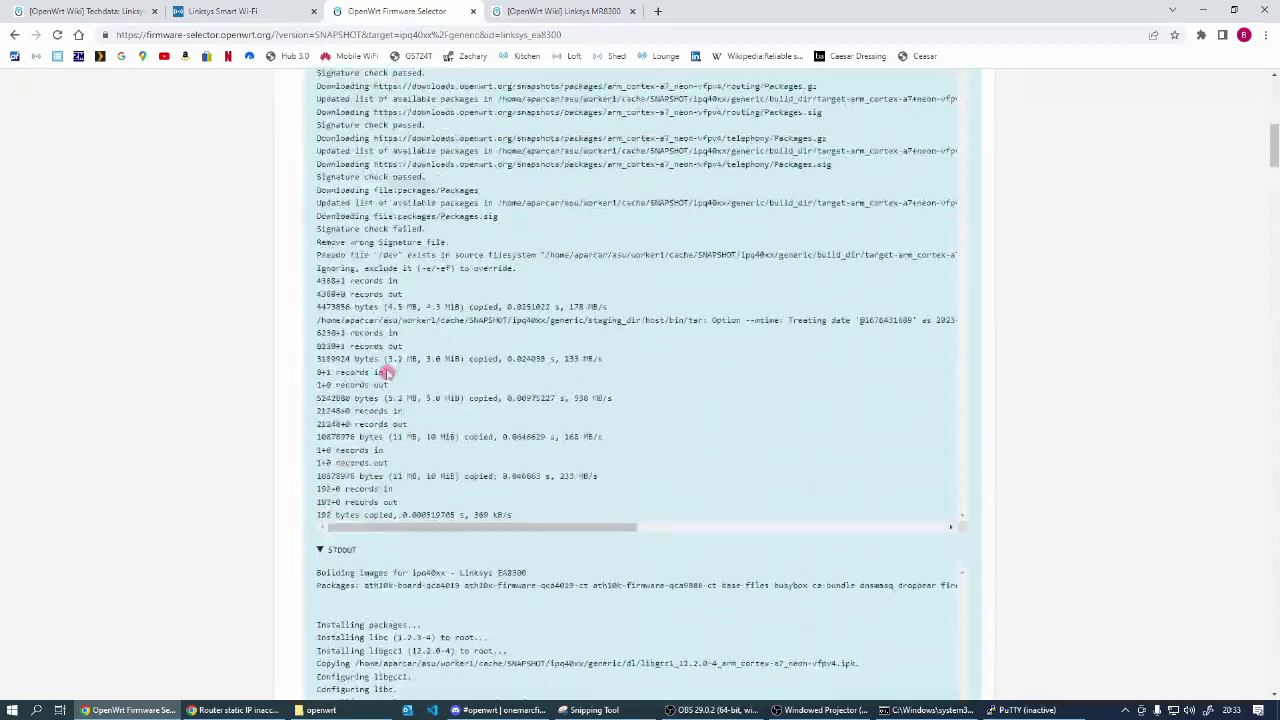
scroll(386, 372, "up", 10)
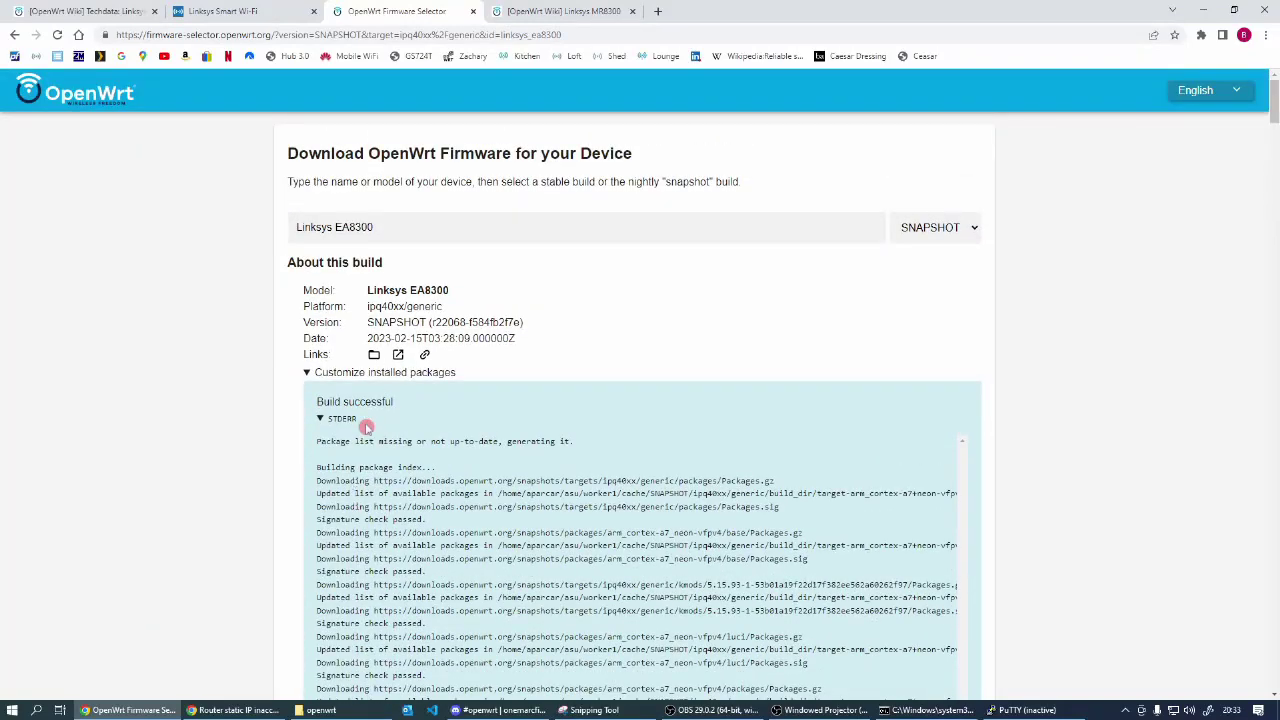
left_click(320, 419)
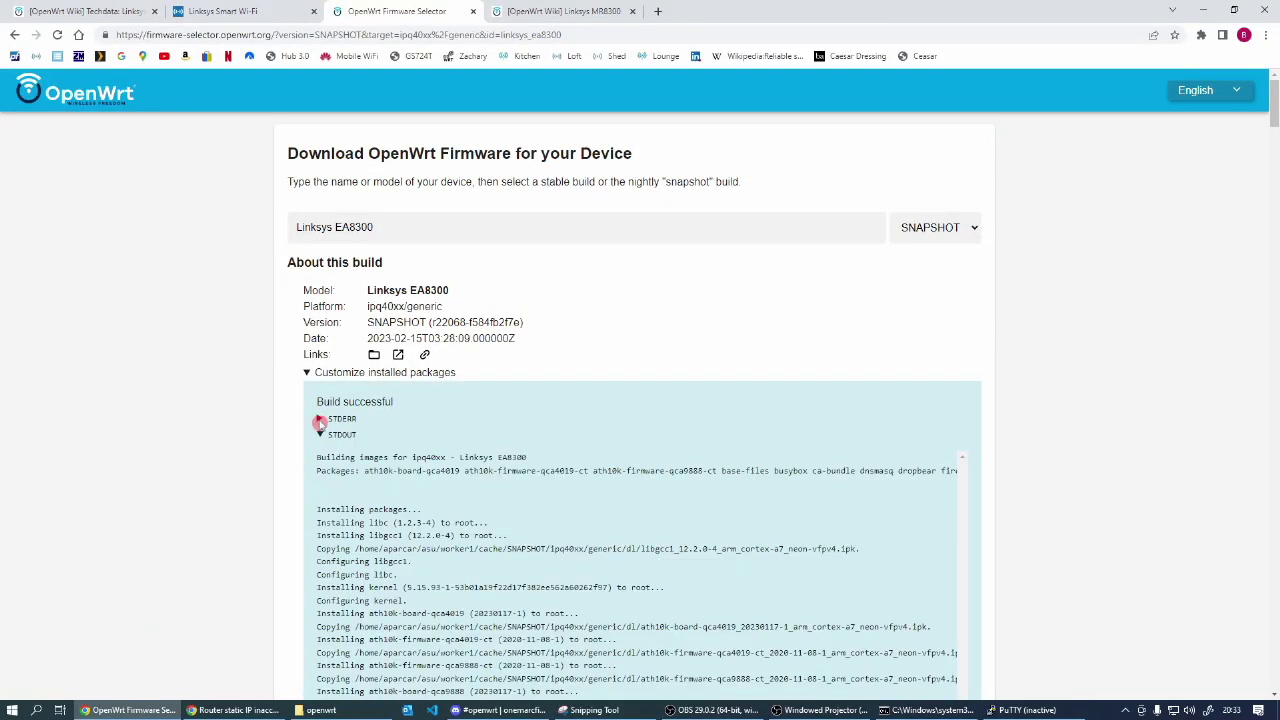
left_click(320, 434)
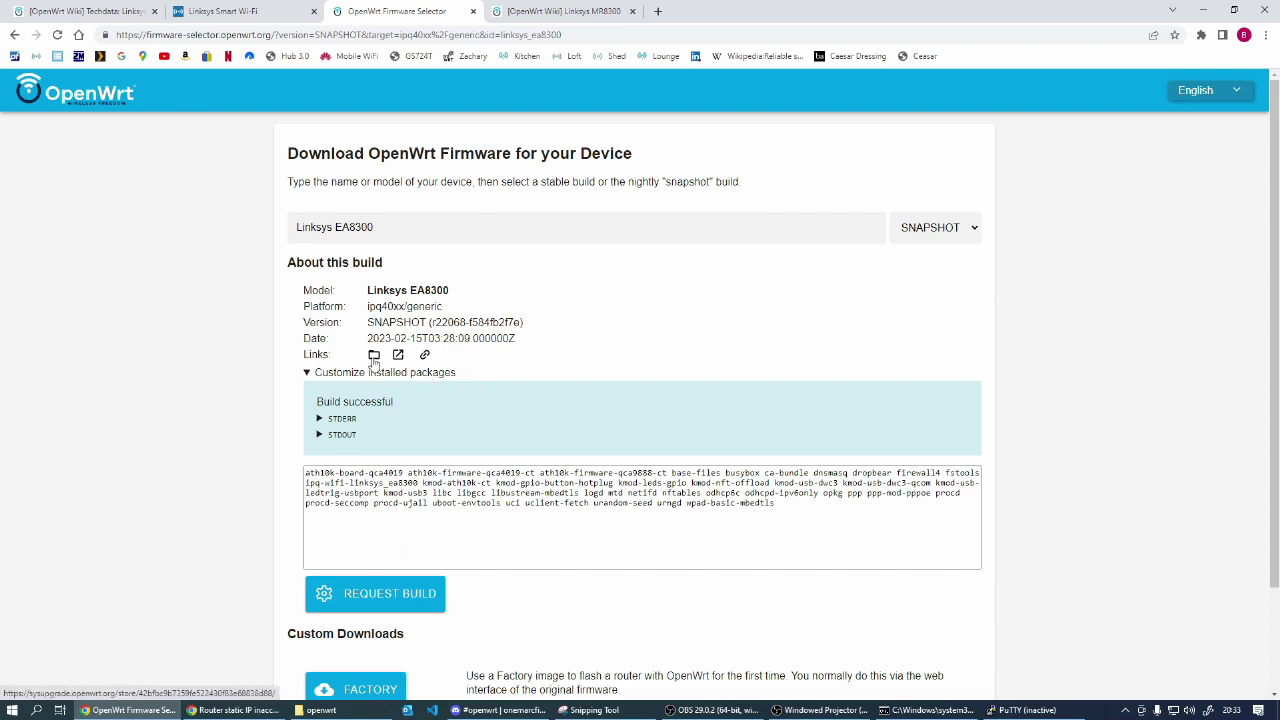
Step: Download the custom factory image and select openwrt-4ae0dd010c6c…factory.bin in the temp\openwrt folder
scroll(394, 420, "down", 3)
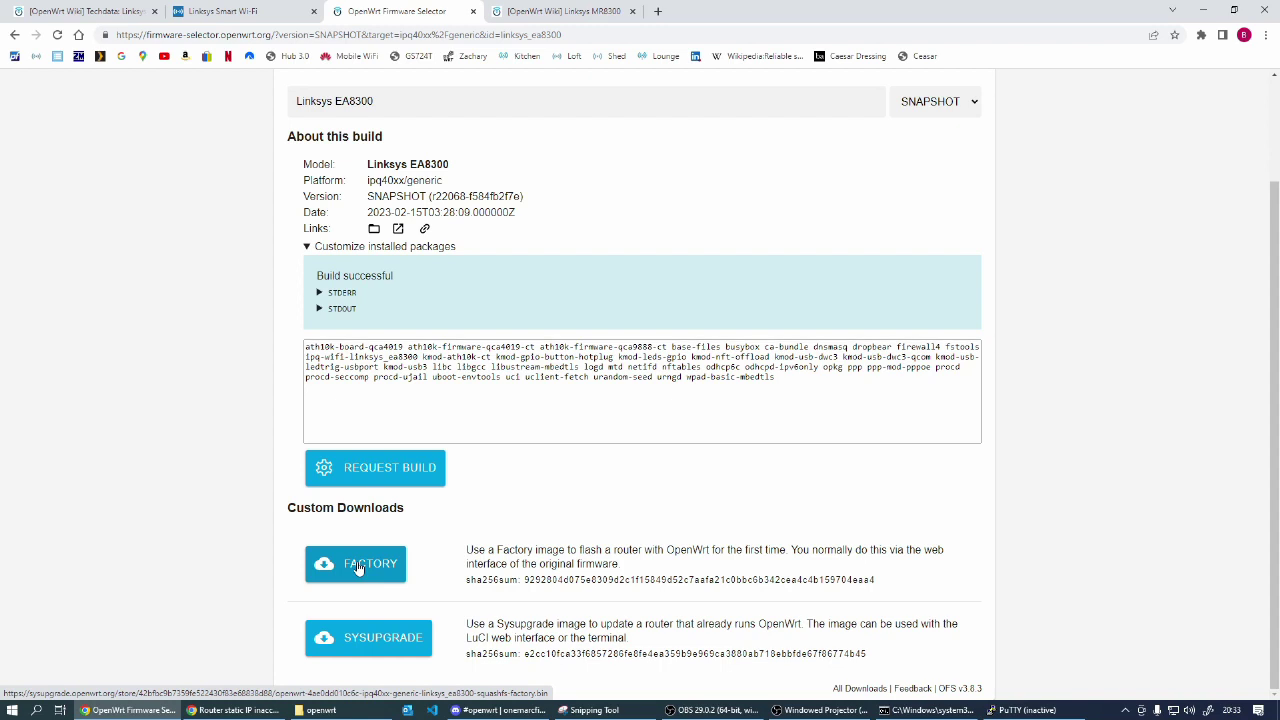
left_click(358, 567)
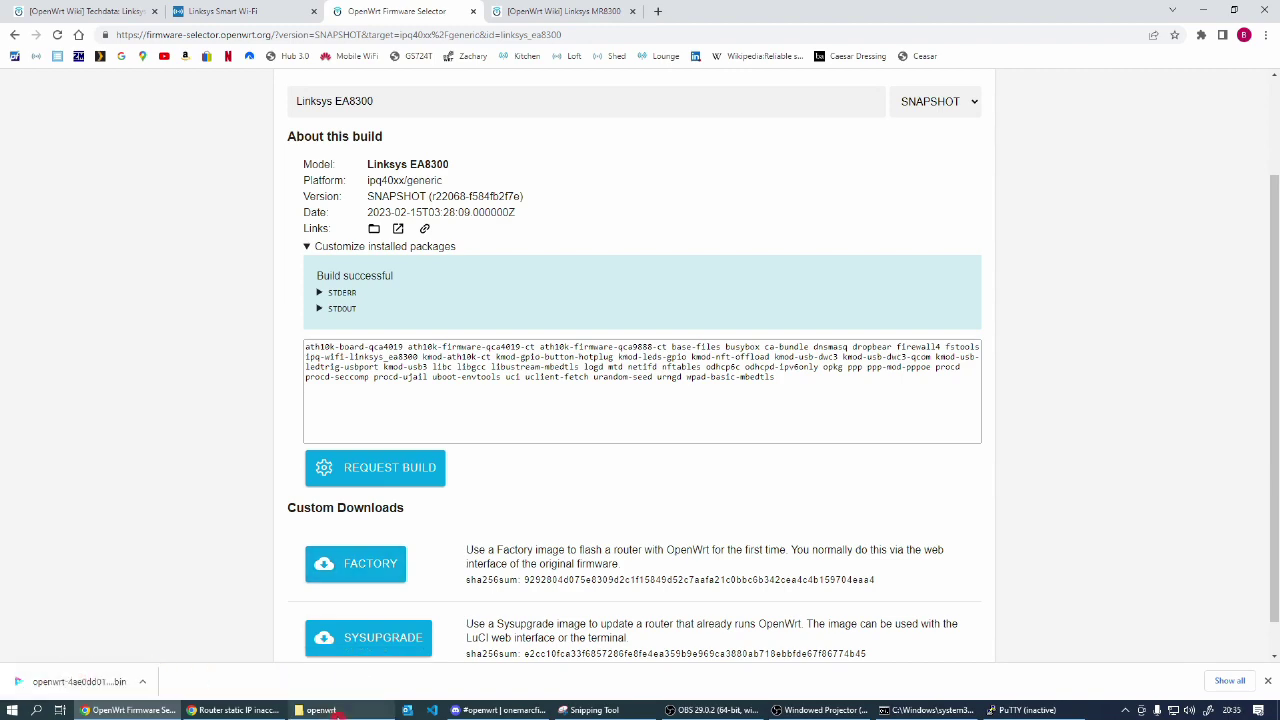
left_click(347, 712)
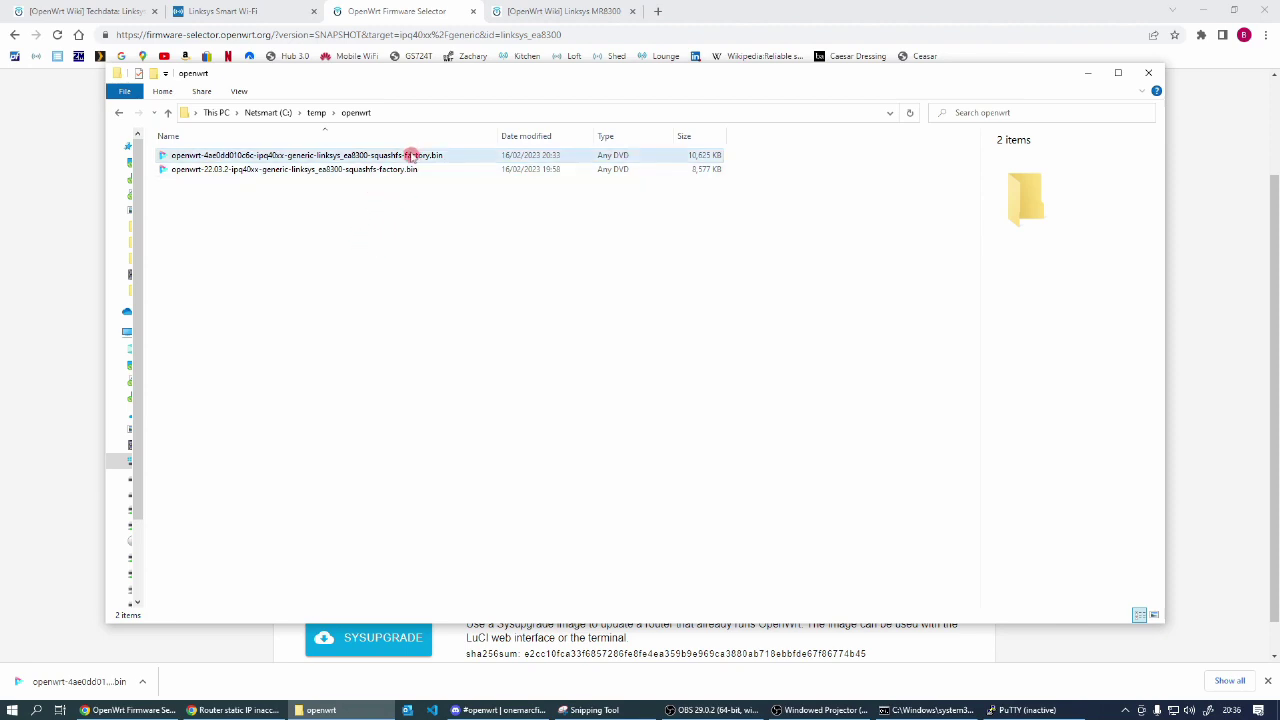
left_click(410, 156)
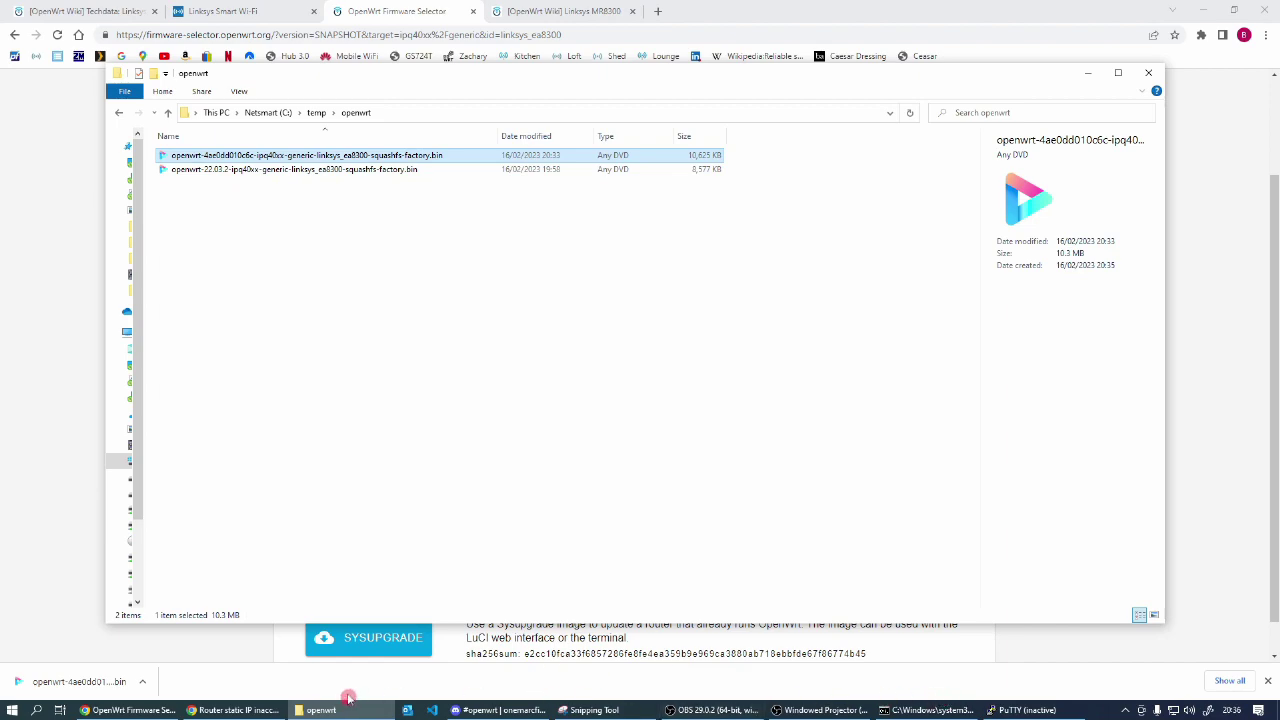
left_click(238, 14)
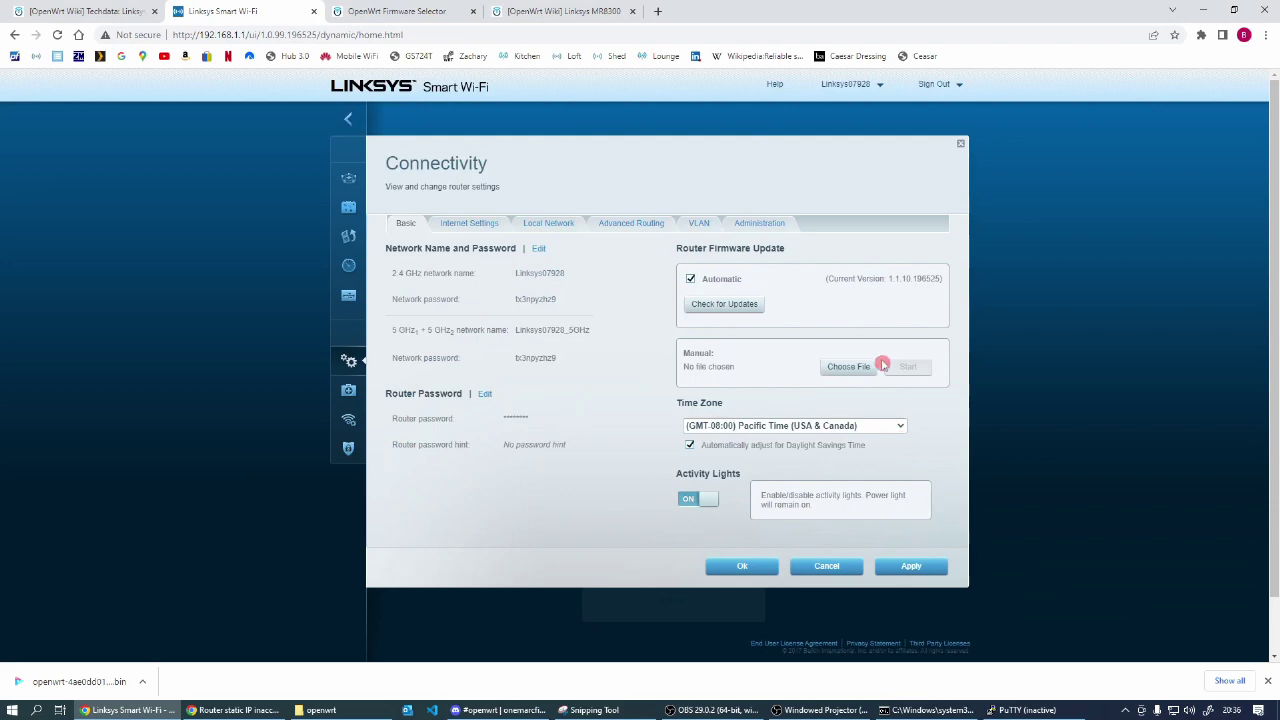
Step: Choose the openwrt-4ae0dd010c6c EA8300 factory .bin for Manual update, retrying when the router isn't found
left_click(845, 368)
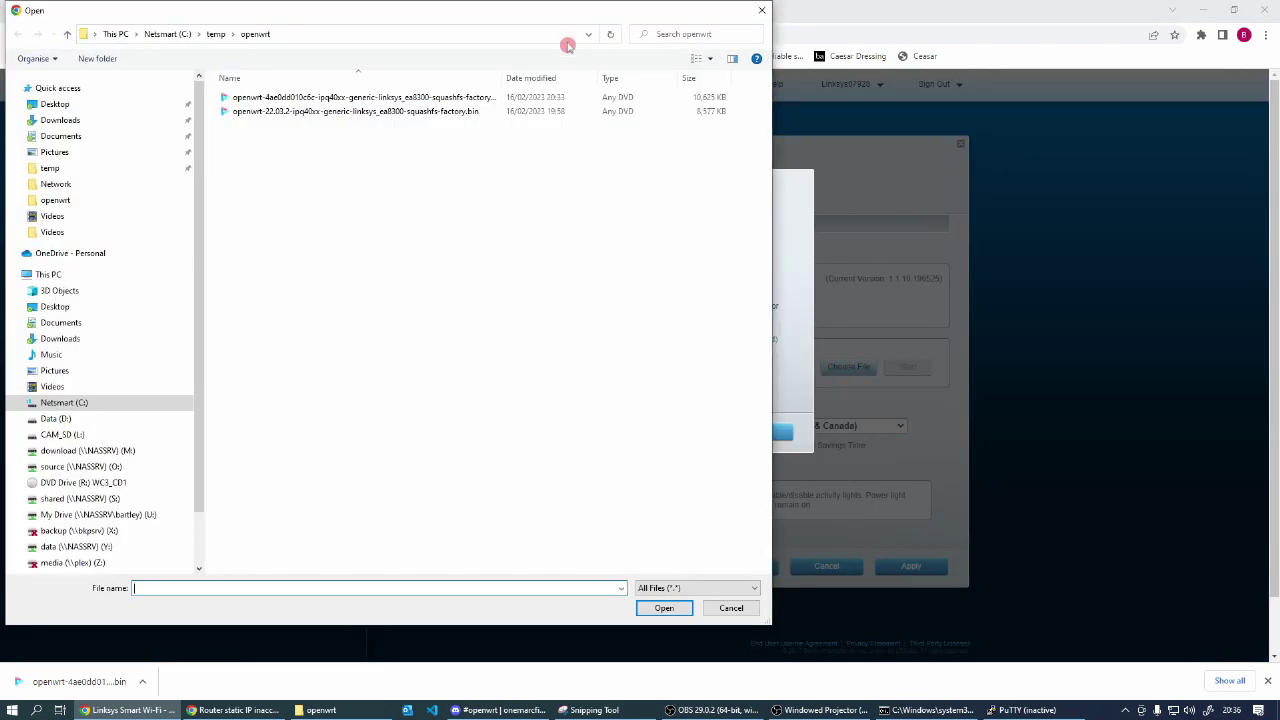
left_click_drag(534, 16, 630, 33)
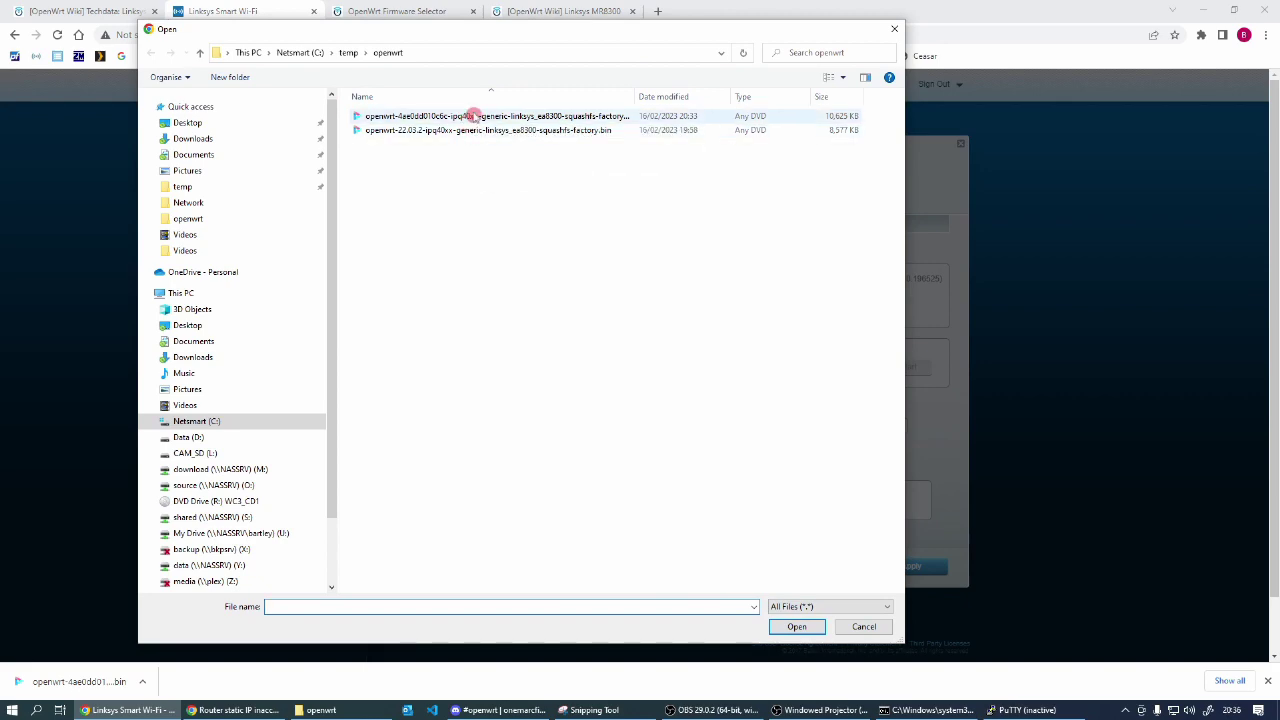
double_click(470, 116)
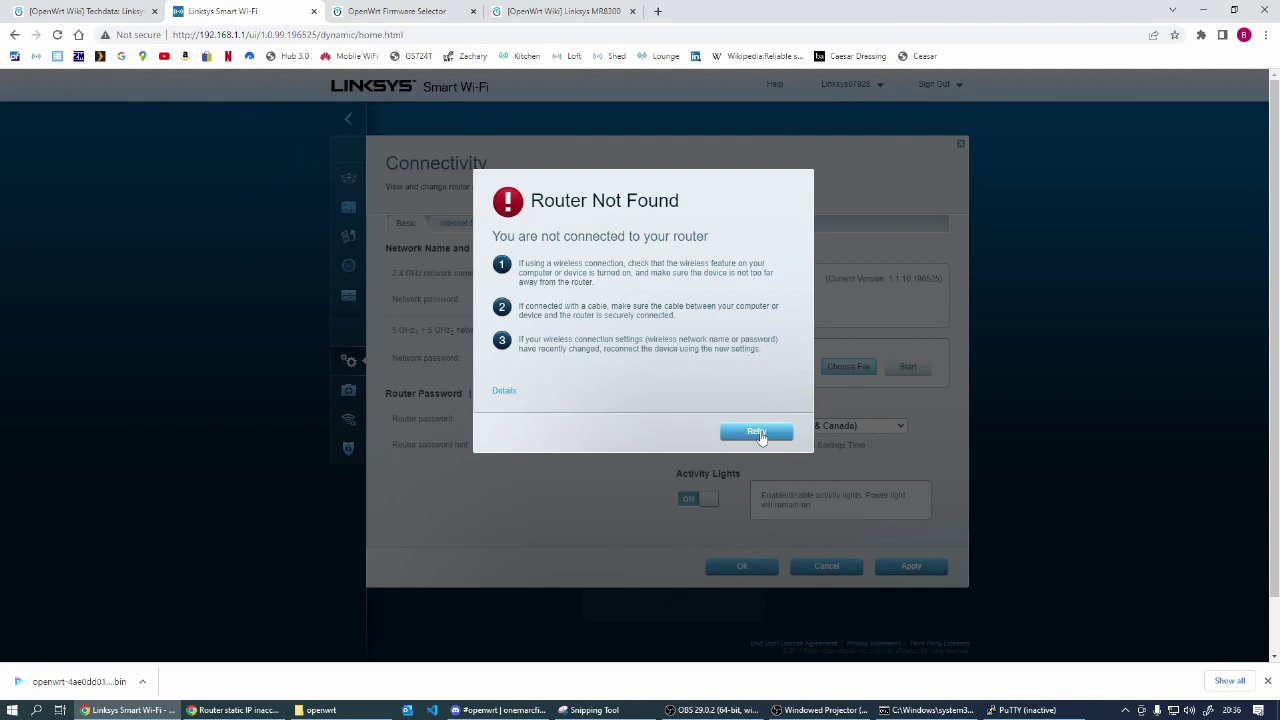
left_click(758, 433)
left_click(754, 432)
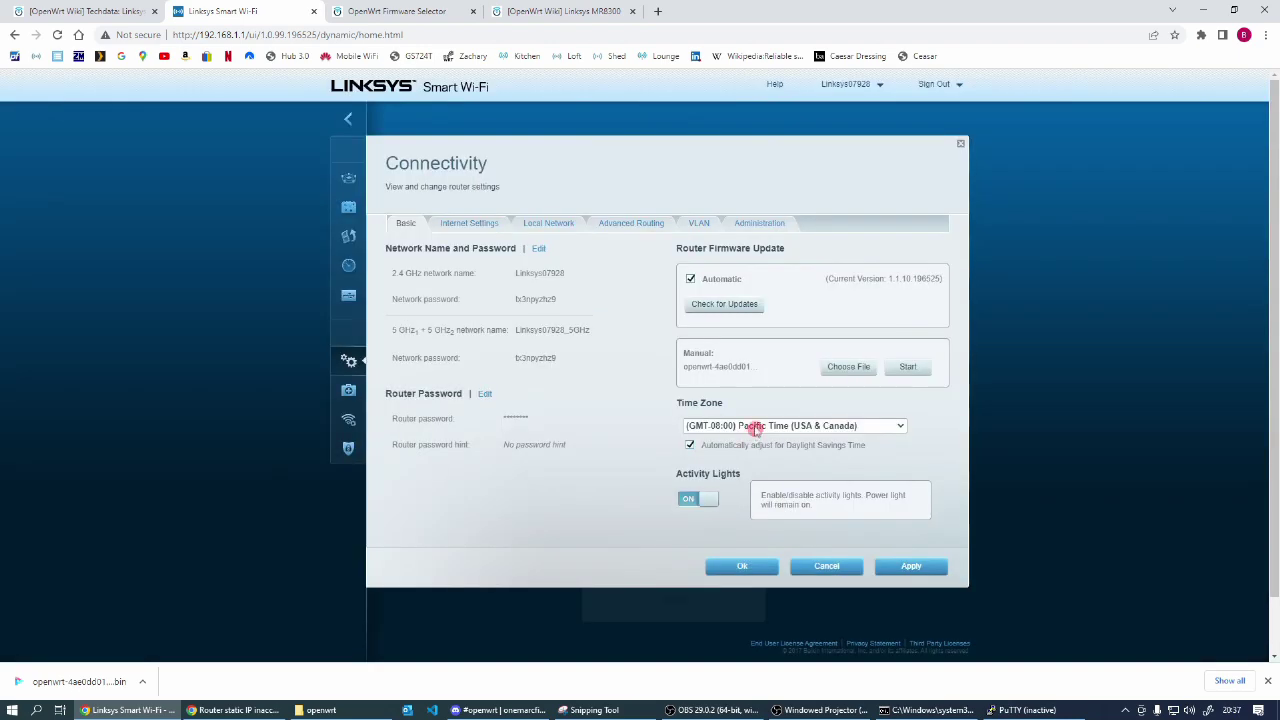
left_click(848, 368)
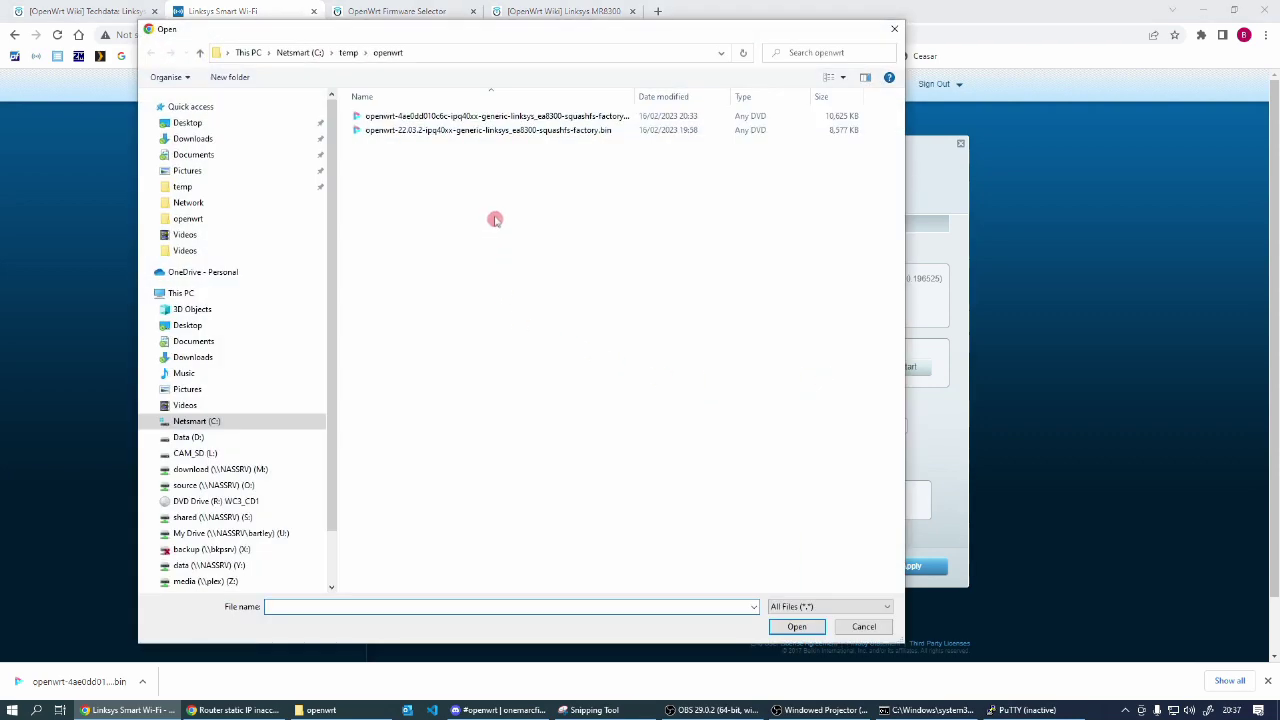
left_click(486, 118)
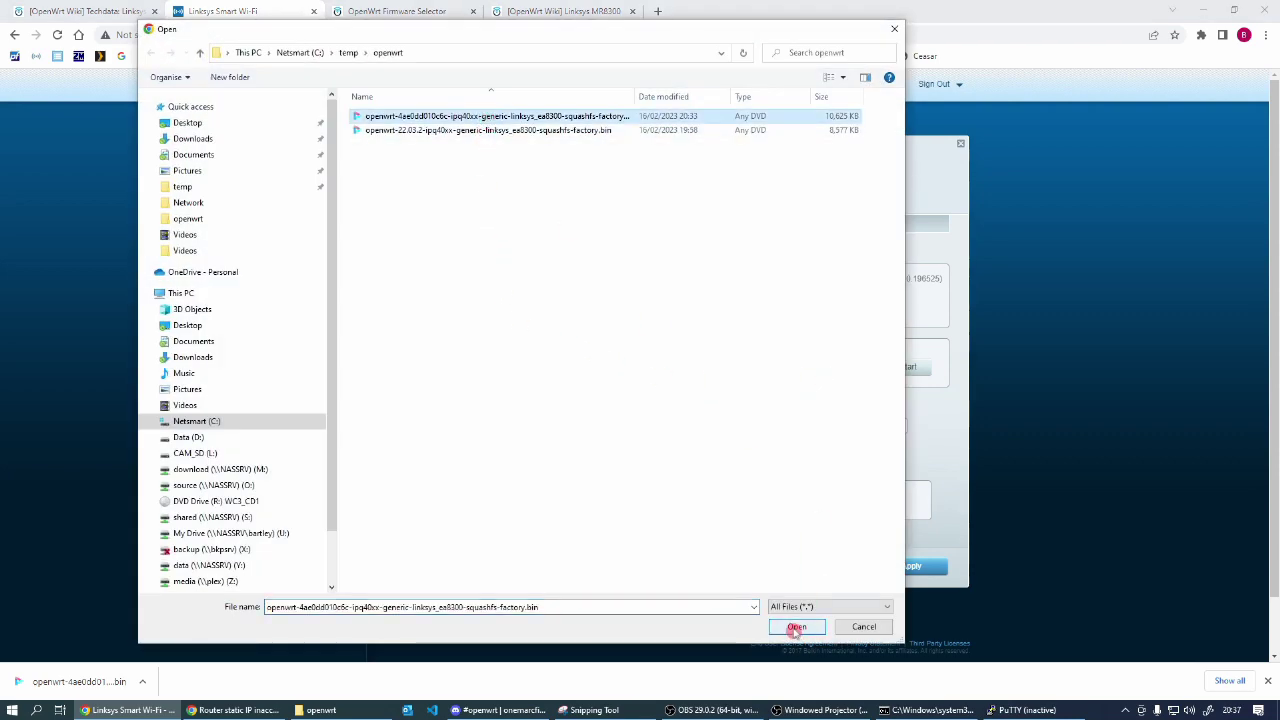
left_click(797, 627)
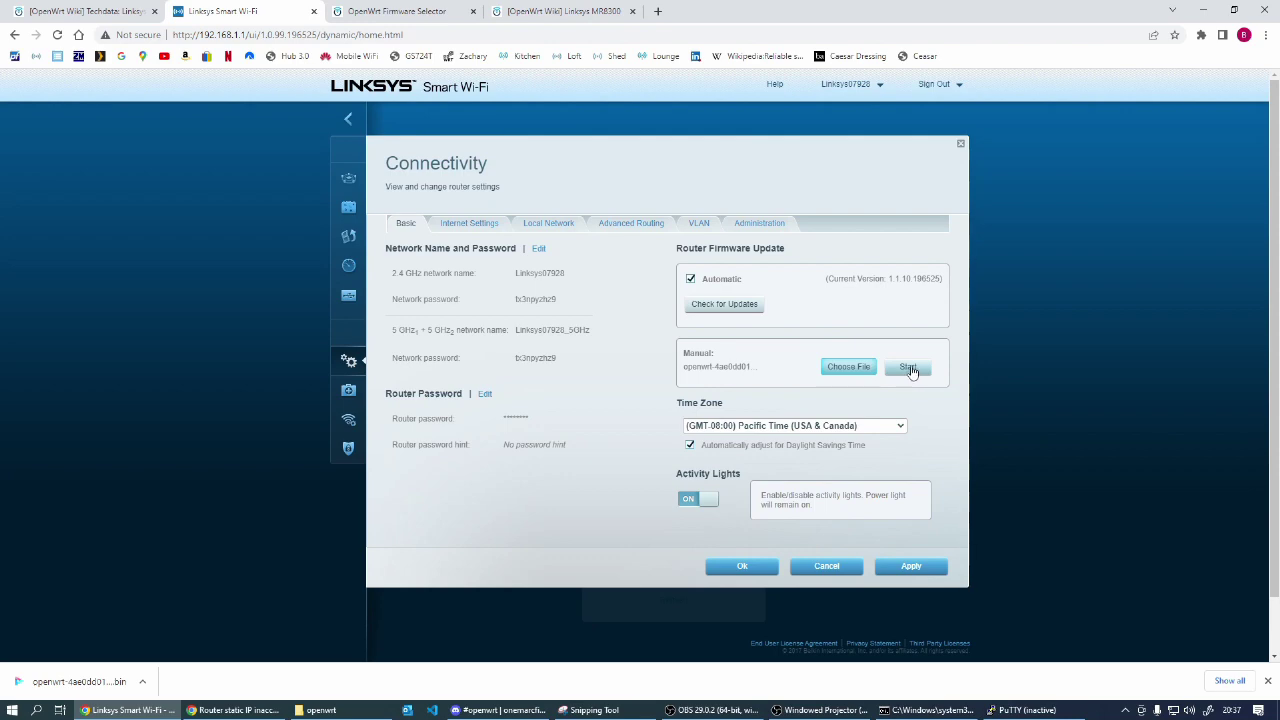
Step: Flash the 4ae0dd01 snapshot factory image, confirm the router reboot, and allow network discovery
left_click(911, 371)
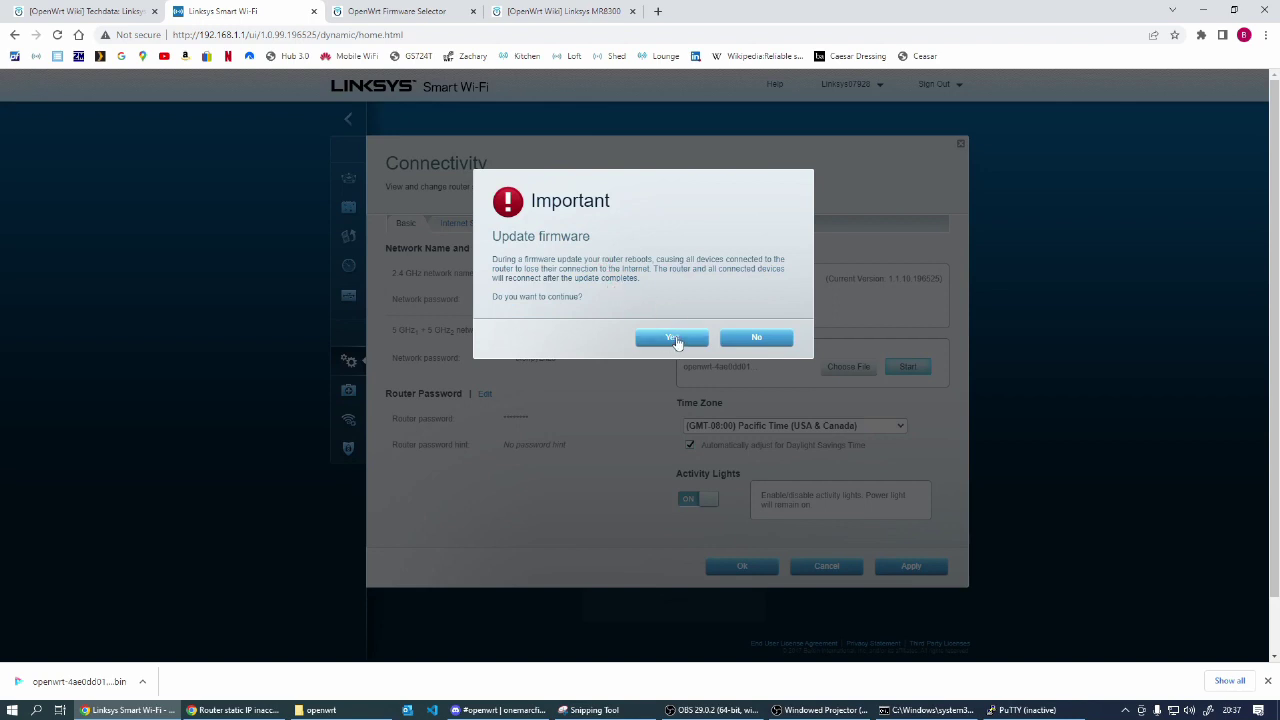
left_click(673, 337)
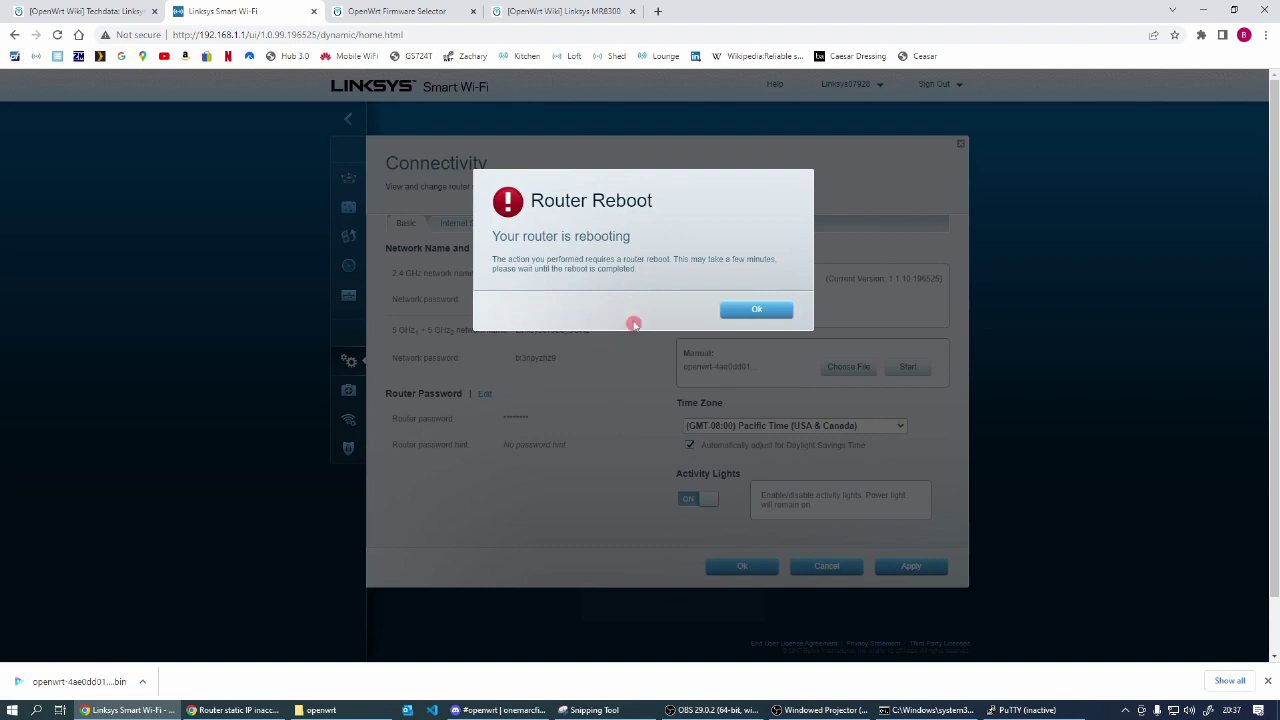
left_click(757, 310)
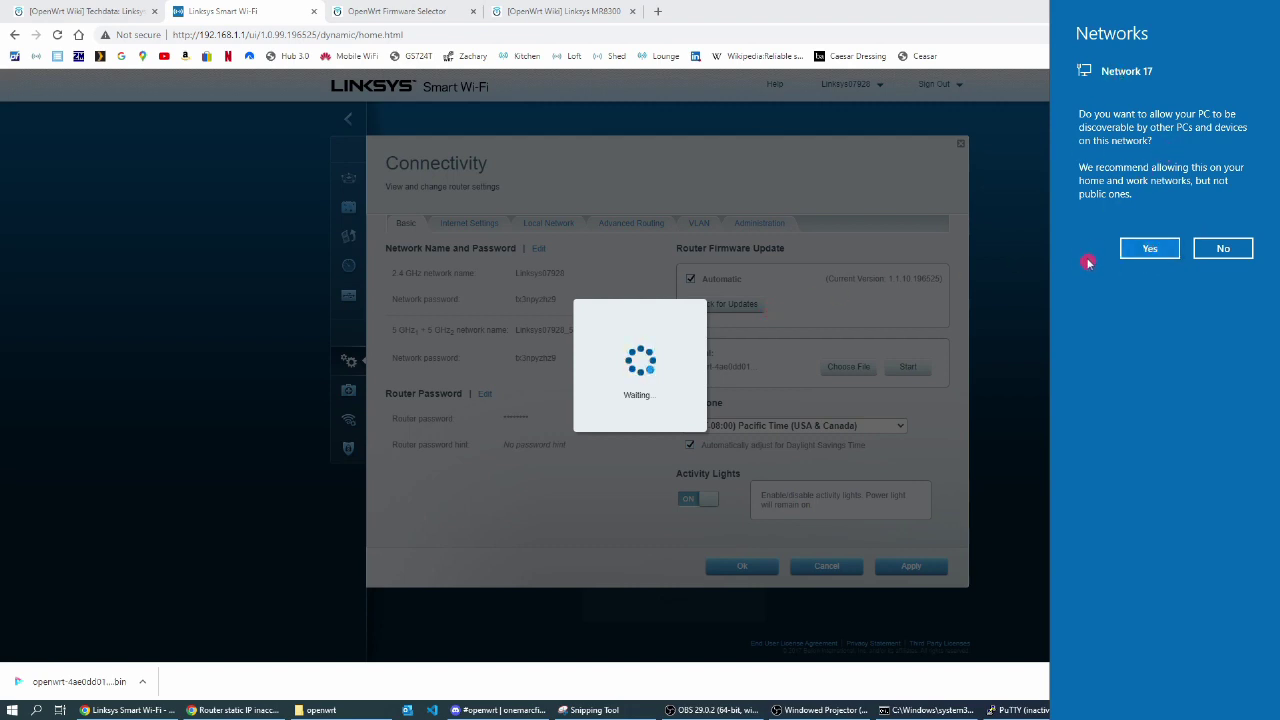
left_click(1150, 252)
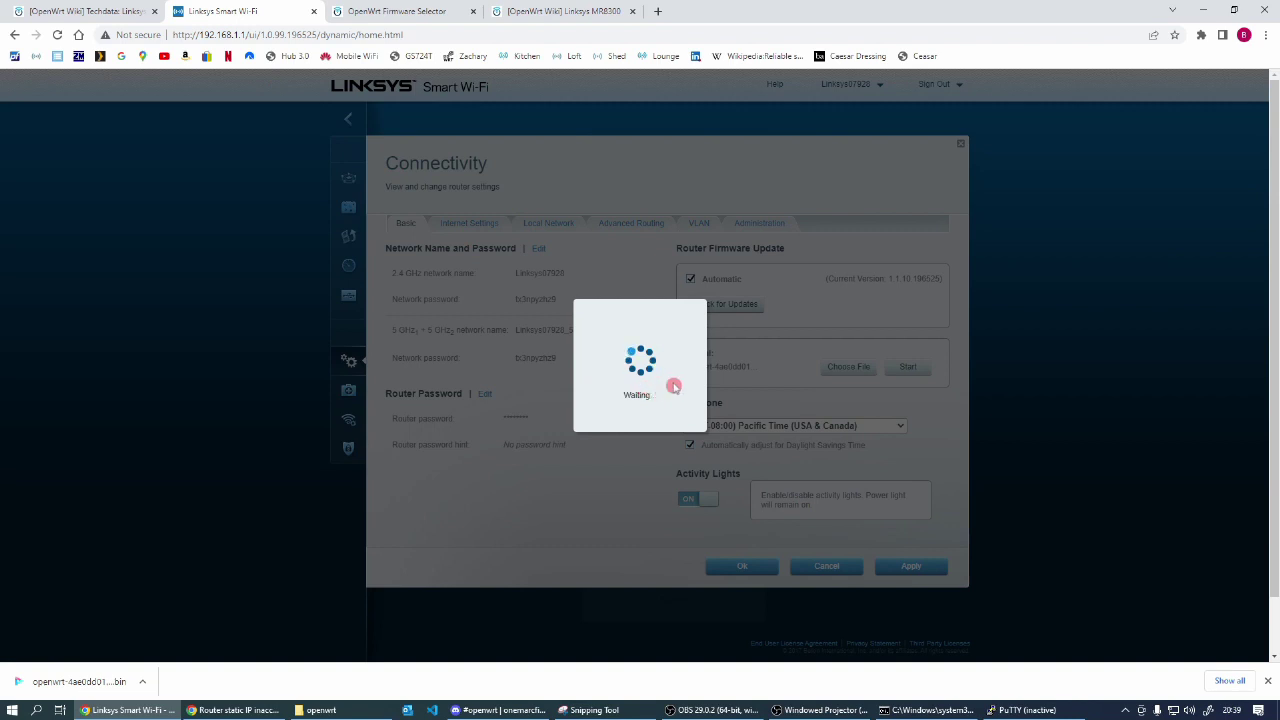
left_click(263, 36)
left_click(256, 37)
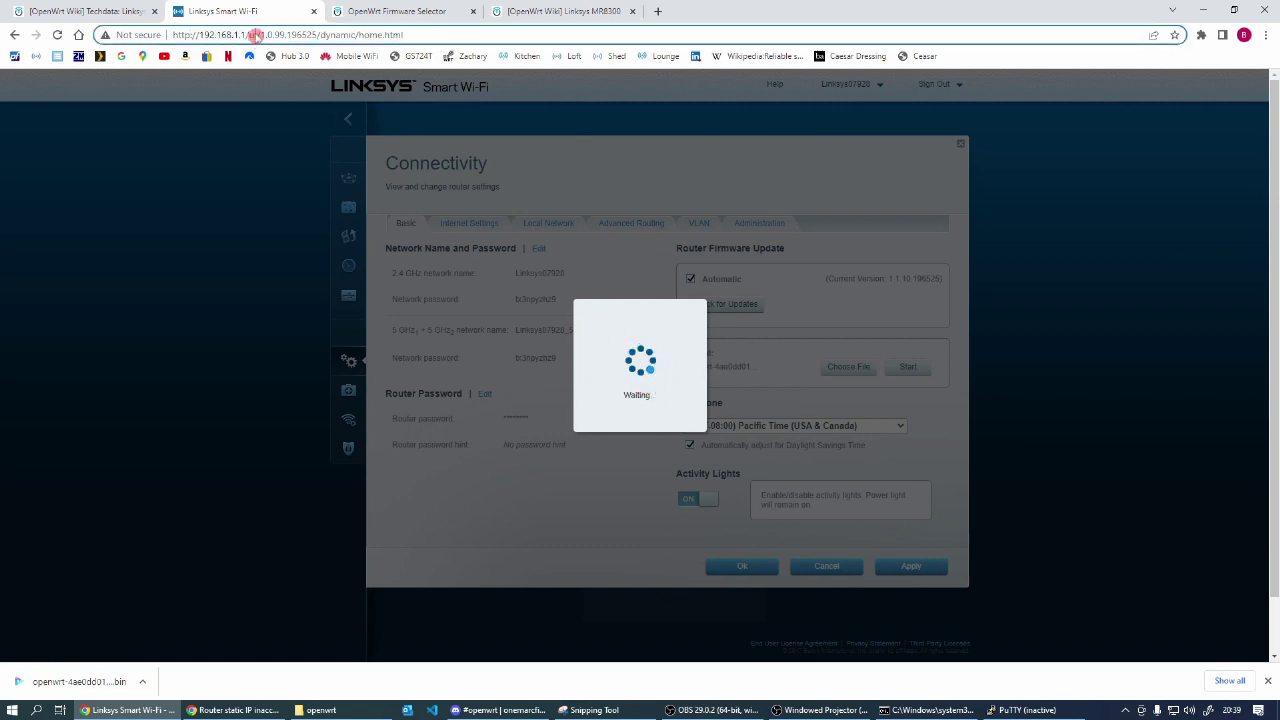
Step: Load 192.168.1.1, log in as root, and view System > Advanced Reboot showing SNAPSHOT on partition 02
left_click_drag(246, 37, 812, 46)
key("BackSpace")
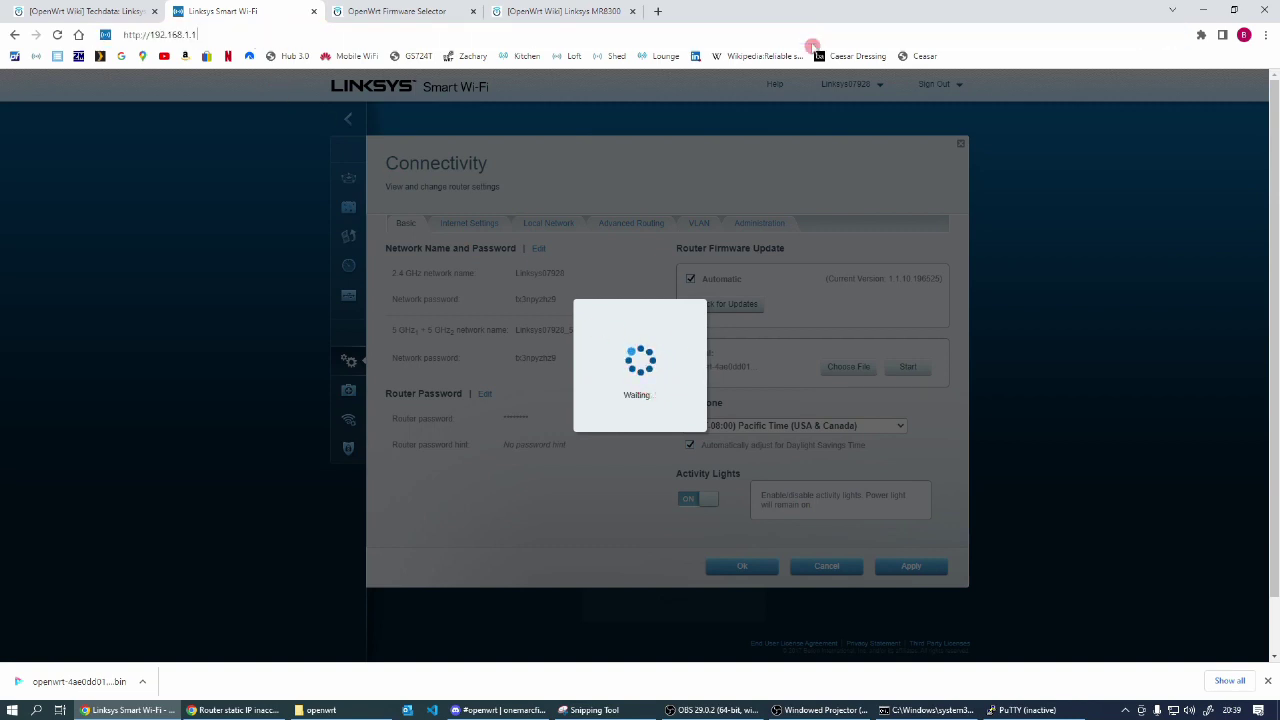
key("Return")
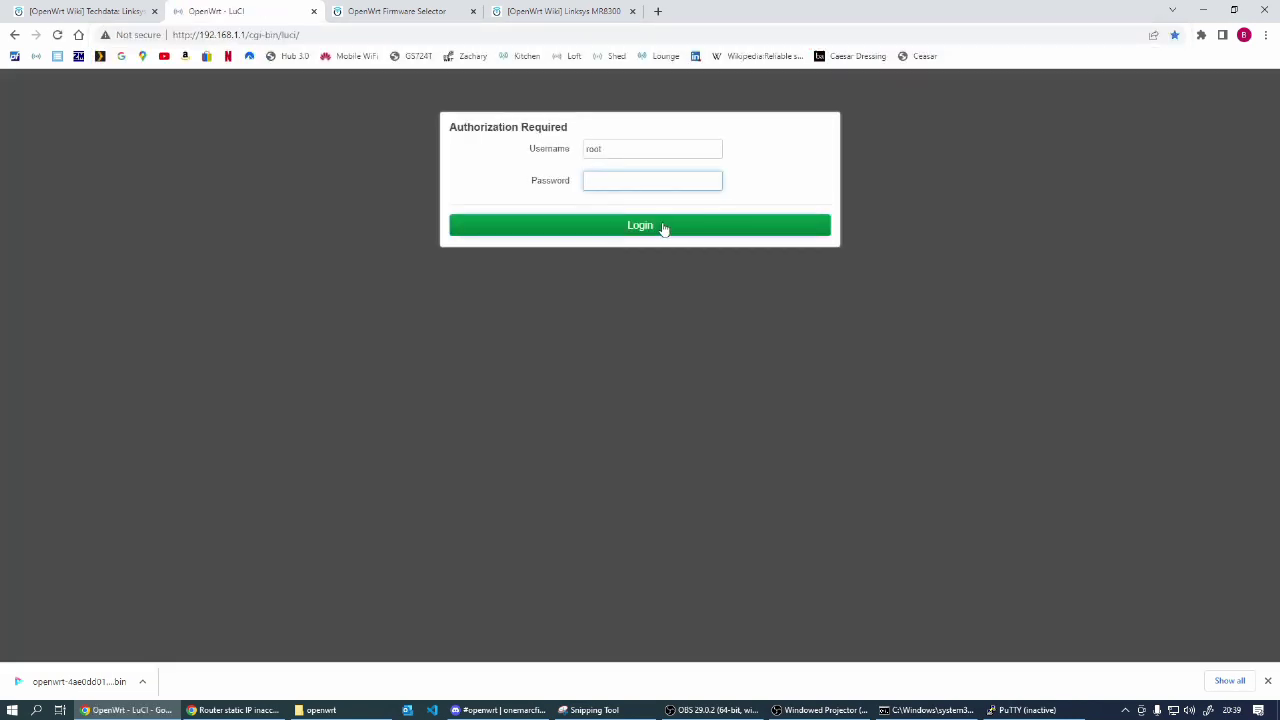
left_click(663, 227)
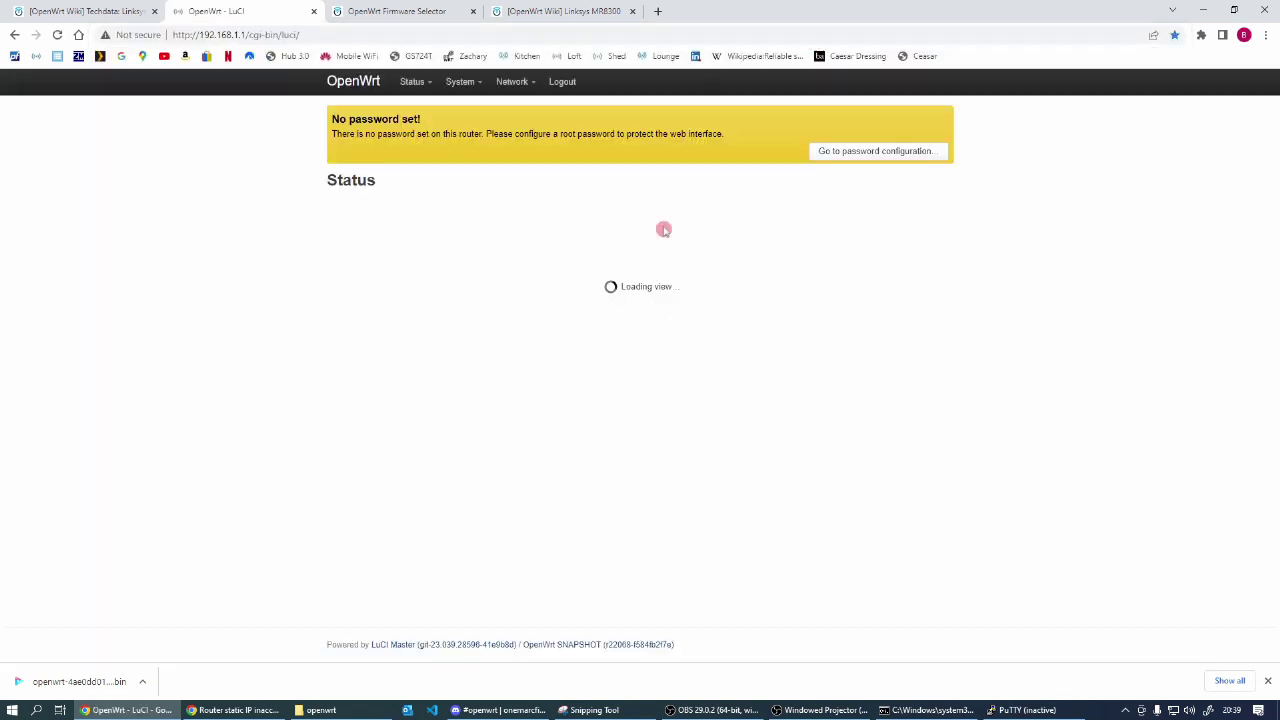
mouse_move(452, 85)
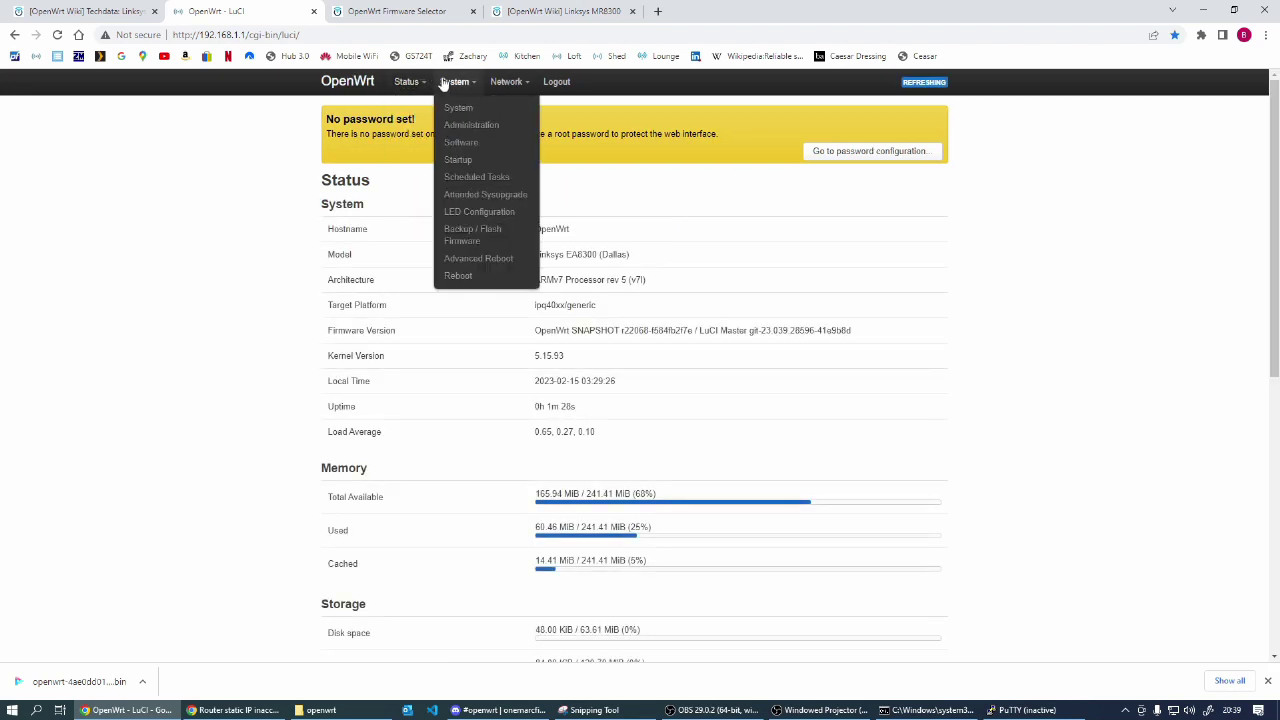
left_click(478, 259)
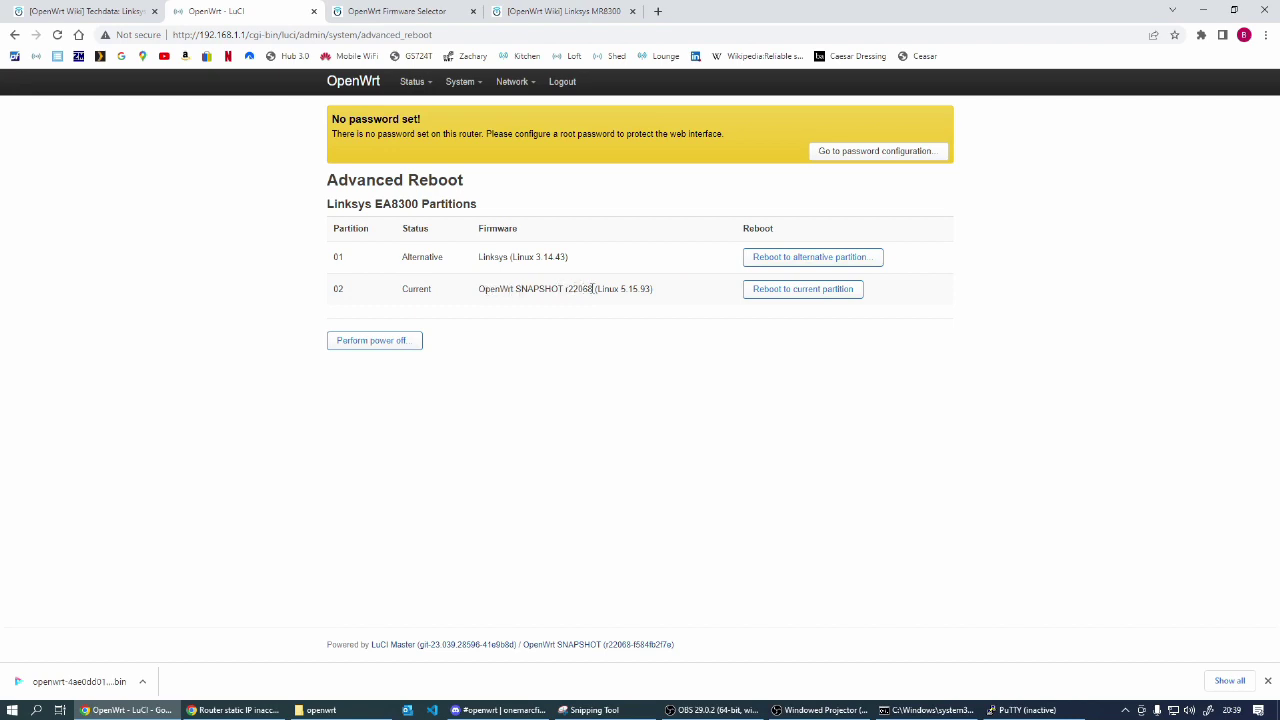
Step: Show Status > Overview confirming the EA8300 runs OpenWrt SNAPSHOT r22068, leaving the Network menu unused
mouse_move(414, 83)
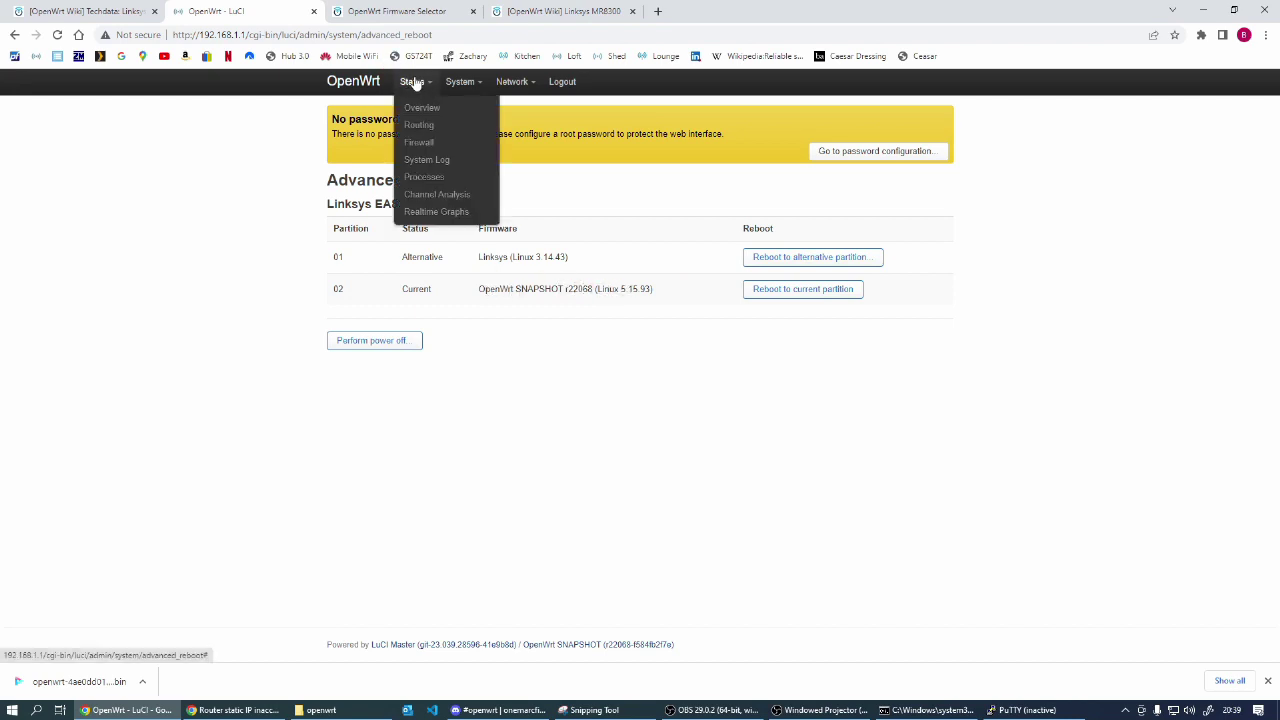
left_click(419, 110)
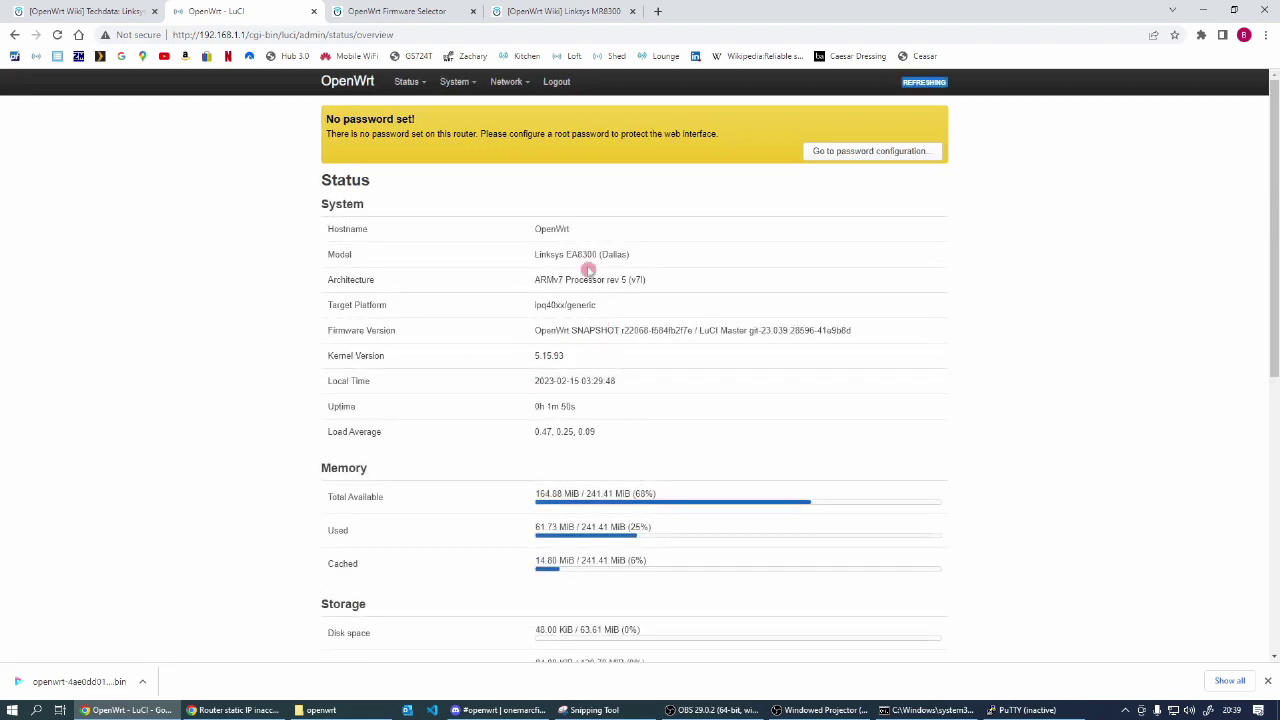
mouse_move(530, 88)
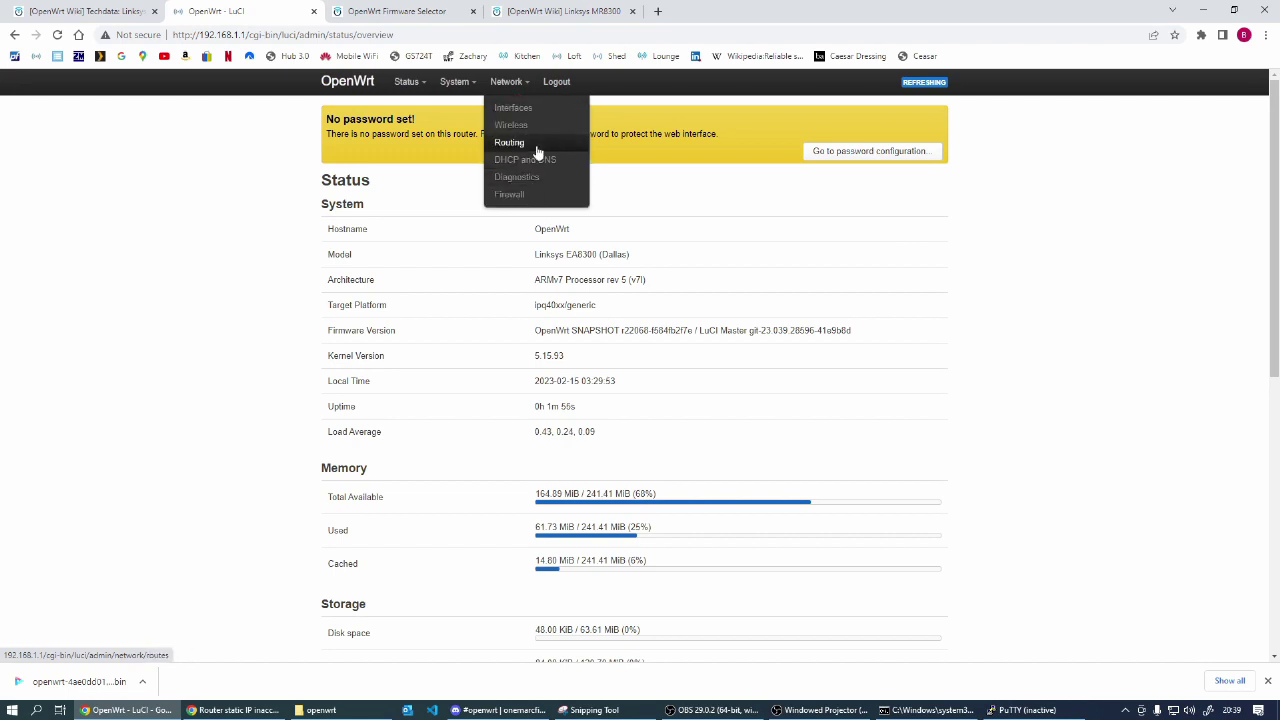
left_click(1031, 121)
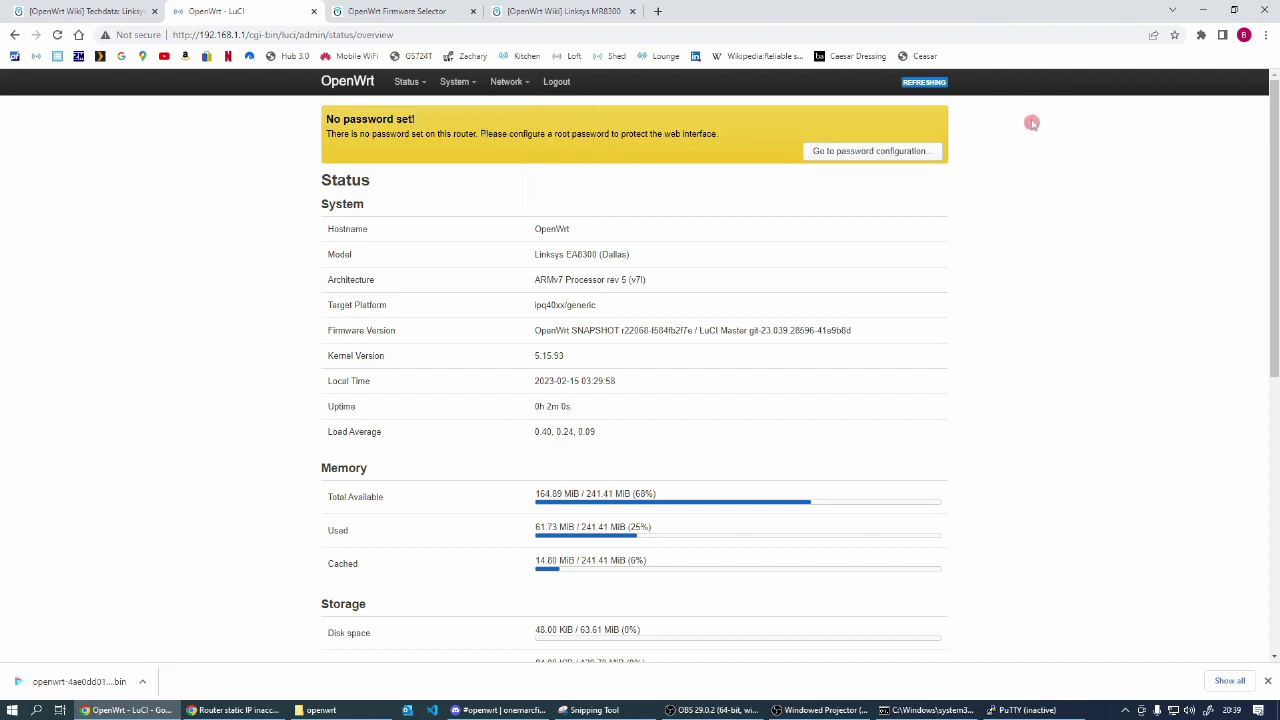